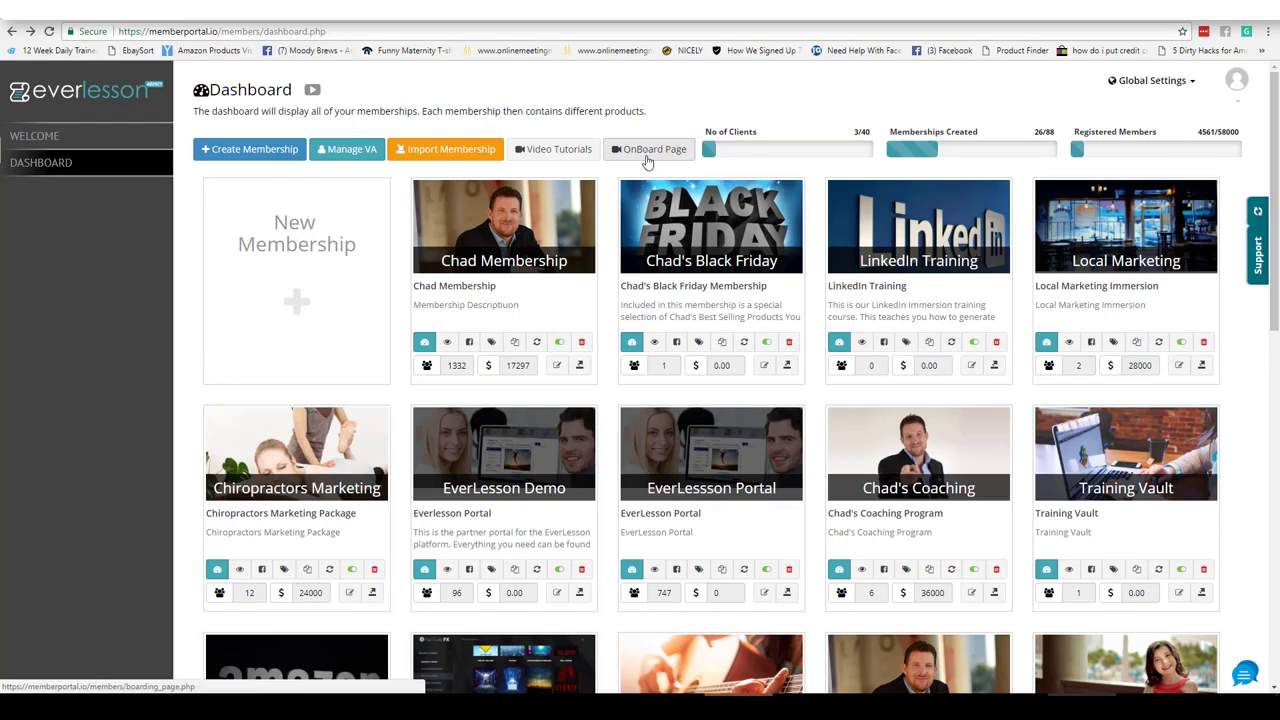
View the OnBoard page for membership creation and return to the dashboard.
{"action": "left_click", "coordinate": [647, 150]}
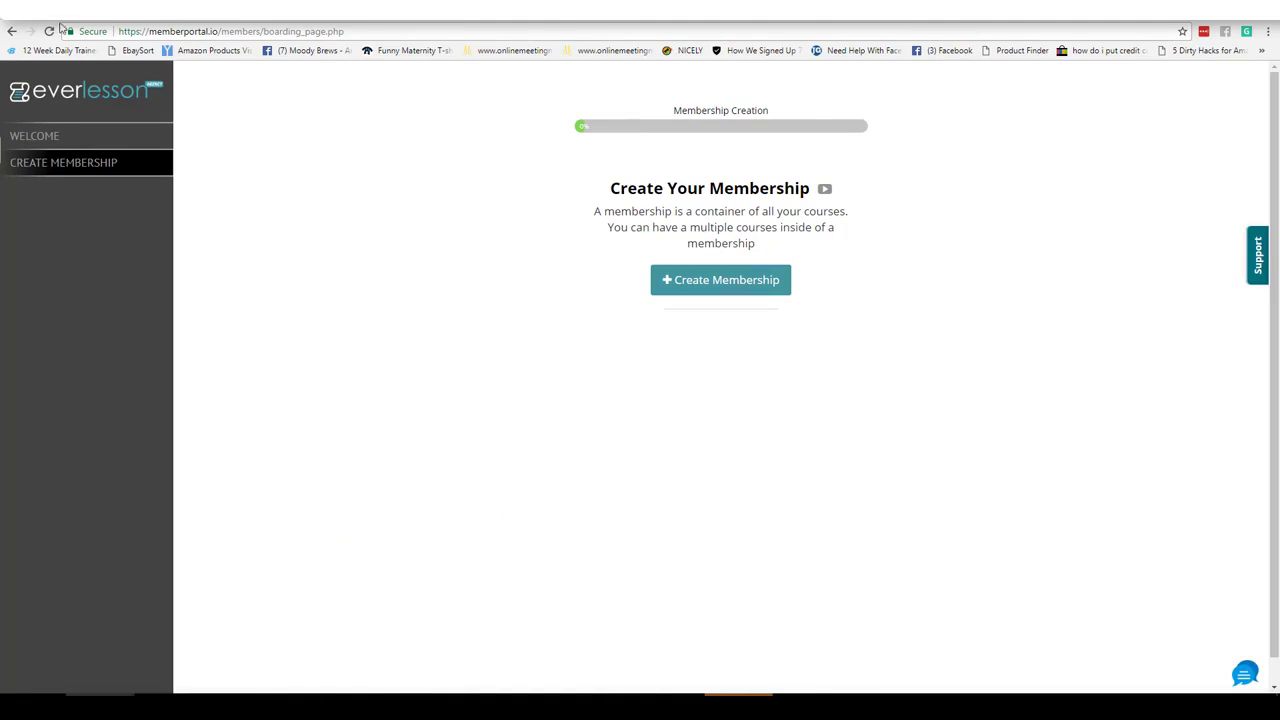
{"action": "left_click", "coordinate": [13, 31]}
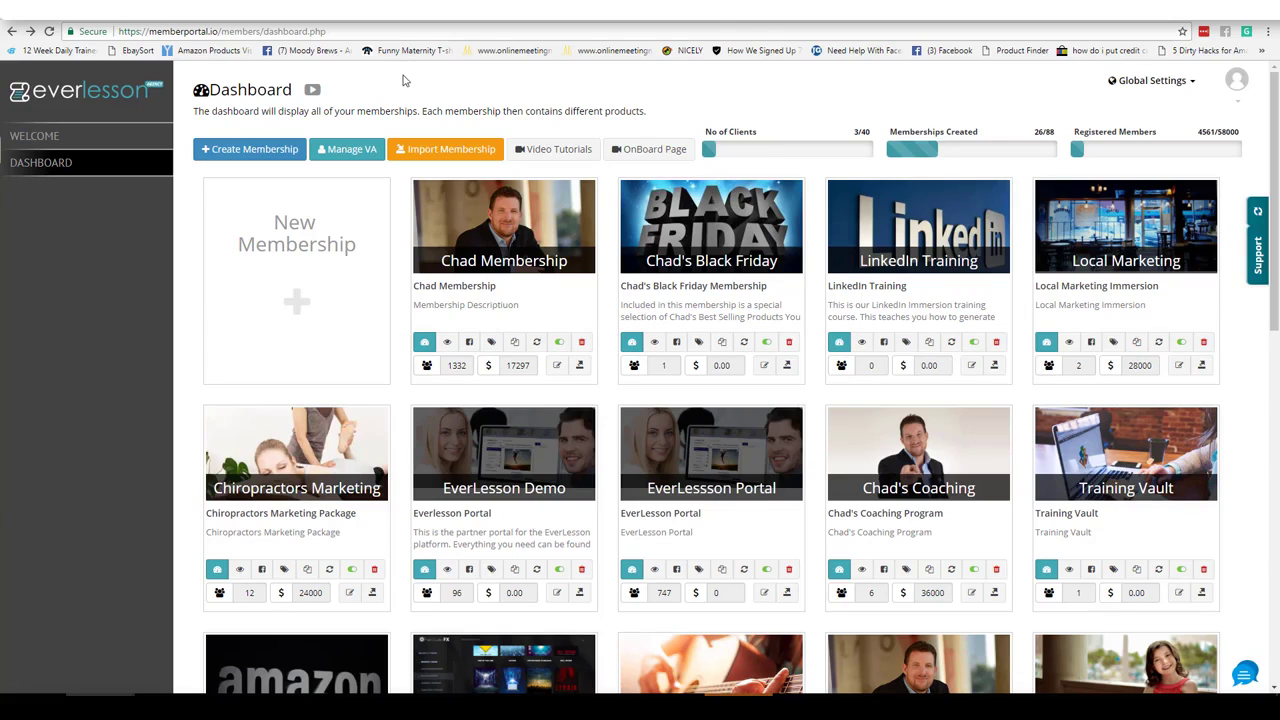
Open the Immersion Programs membership for editing and expand Course Immersion and its Week 1 - Course Introduction category.
{"action": "left_click_drag", "start_coordinate": [1274, 120], "coordinate": [1276, 420]}
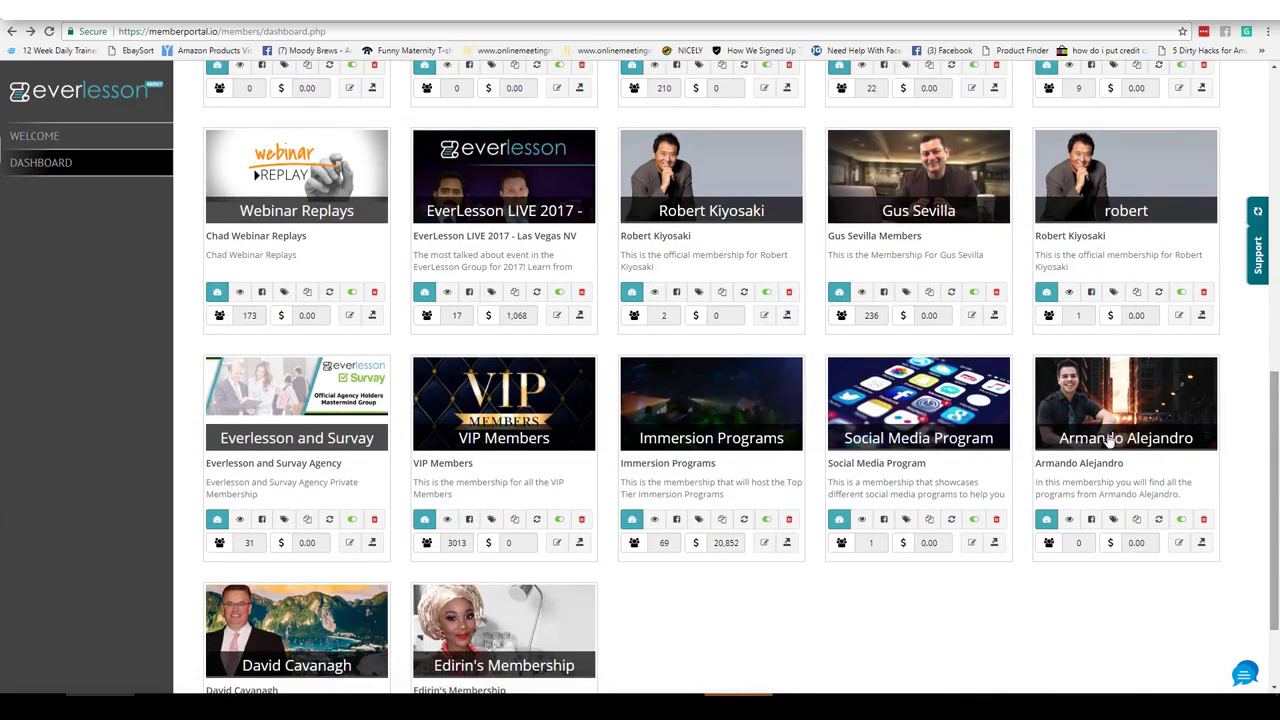
{"action": "left_click", "coordinate": [766, 543]}
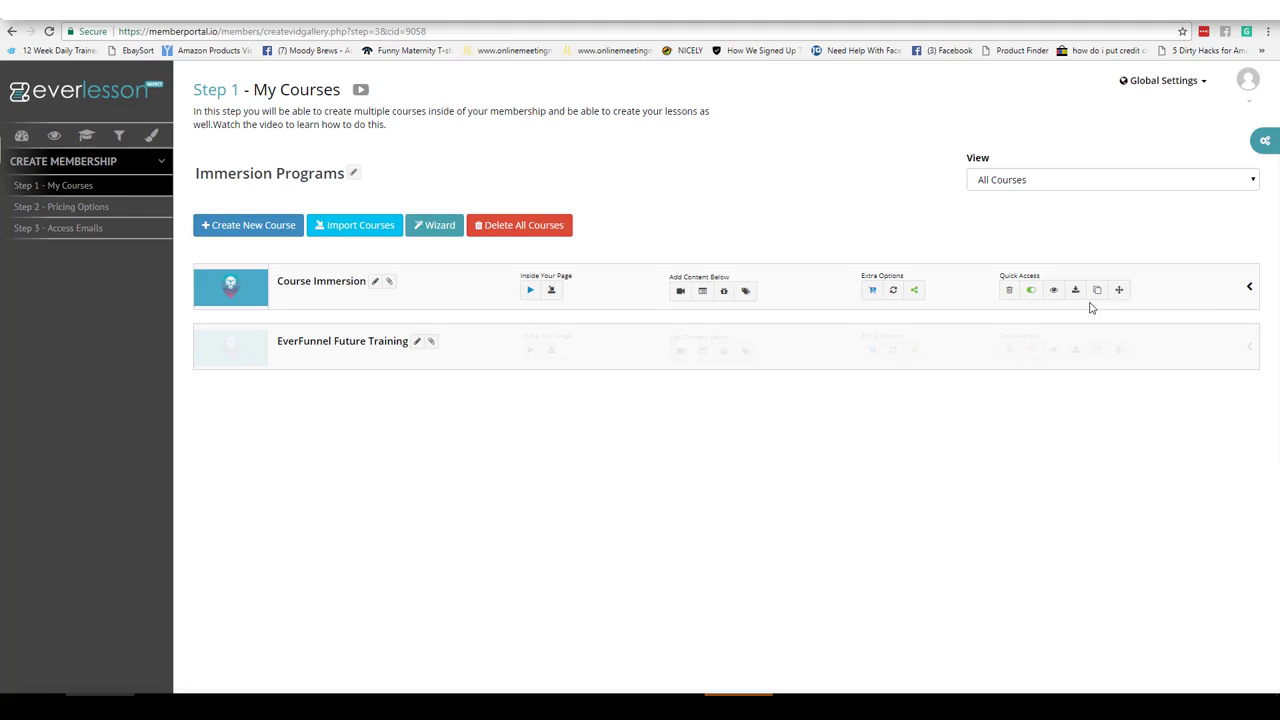
{"action": "left_click", "coordinate": [1253, 290]}
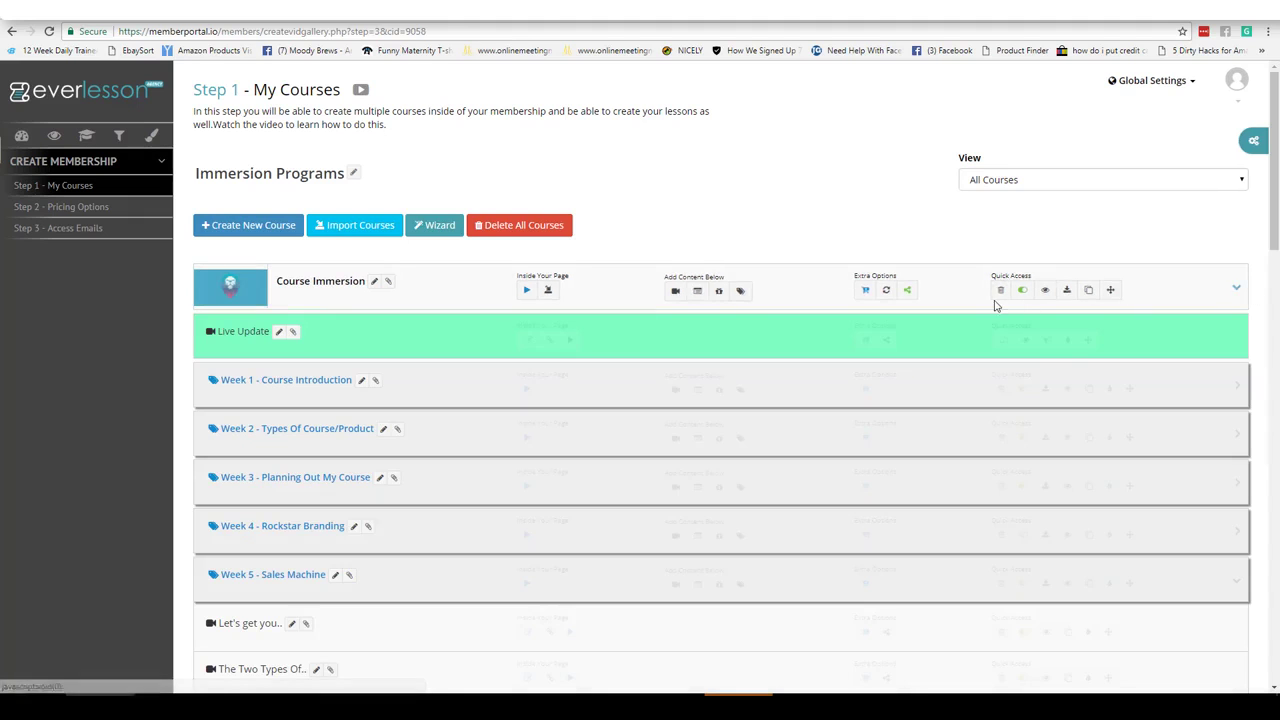
{"action": "left_click", "coordinate": [1240, 390]}
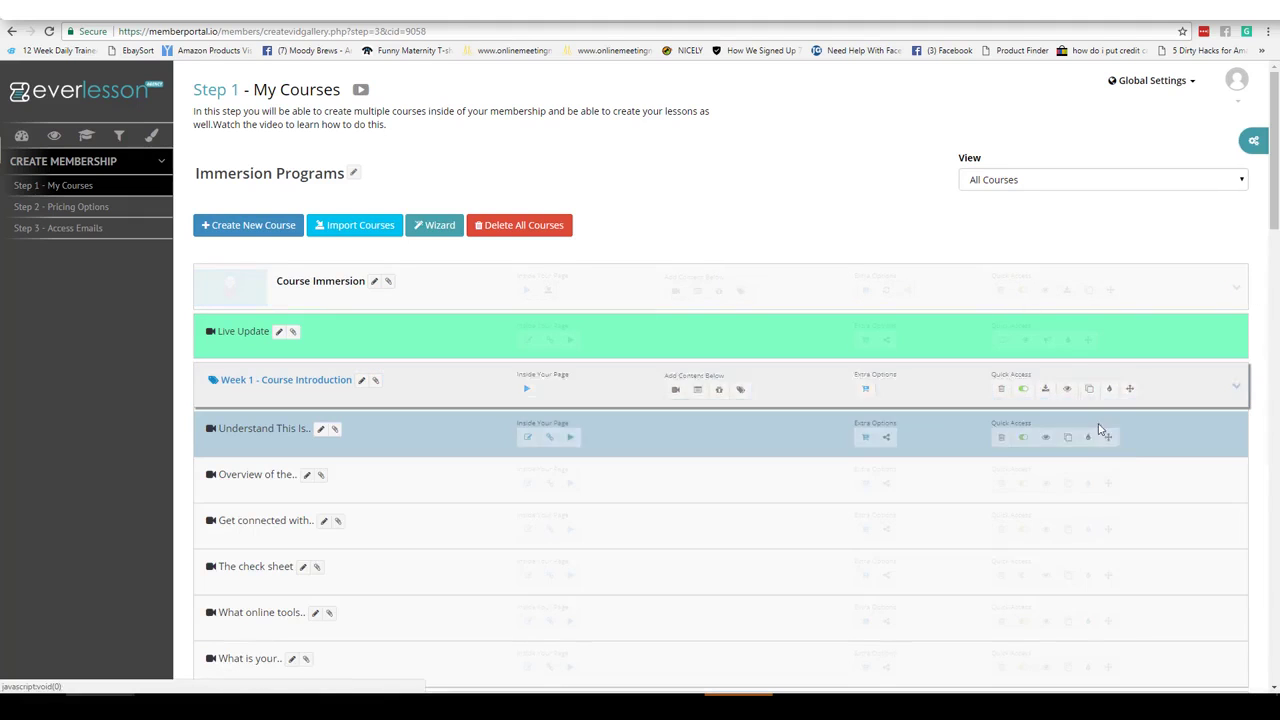
Preview the first Week 1 lesson, expand its external URLs, look through the lesson page and close the preview.
{"action": "left_click", "coordinate": [1047, 438]}
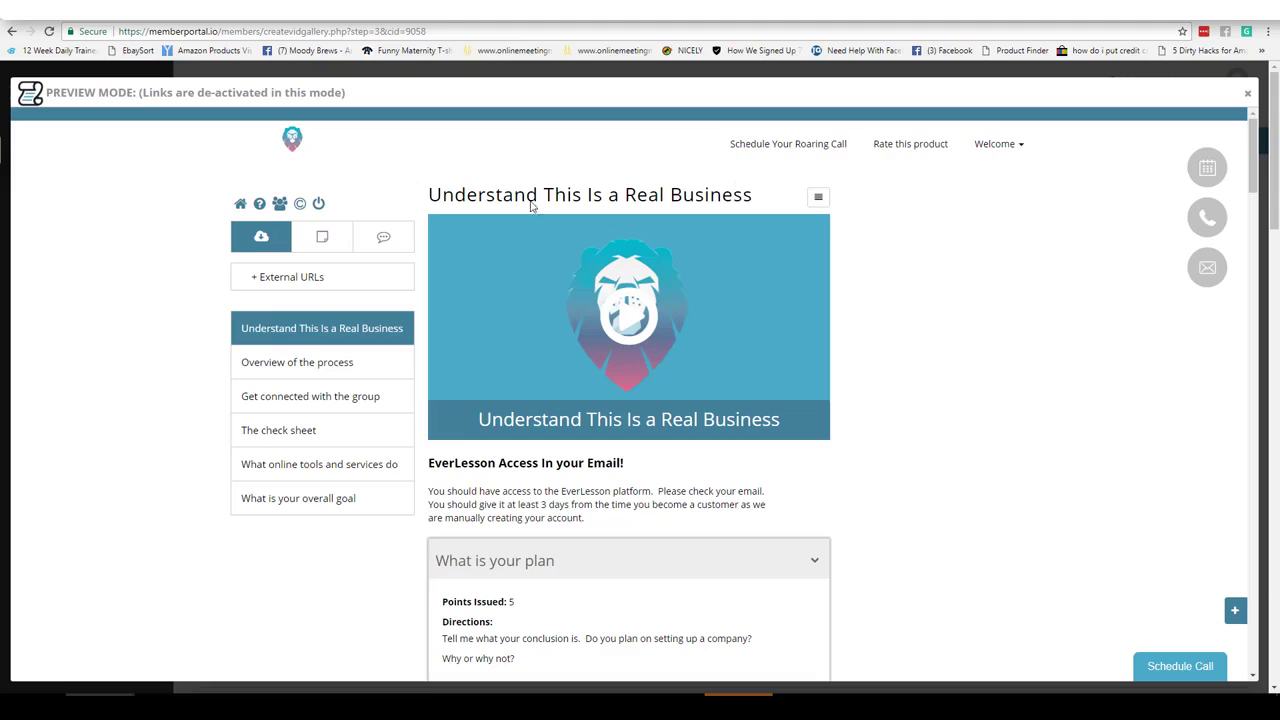
{"action": "left_click", "coordinate": [258, 282]}
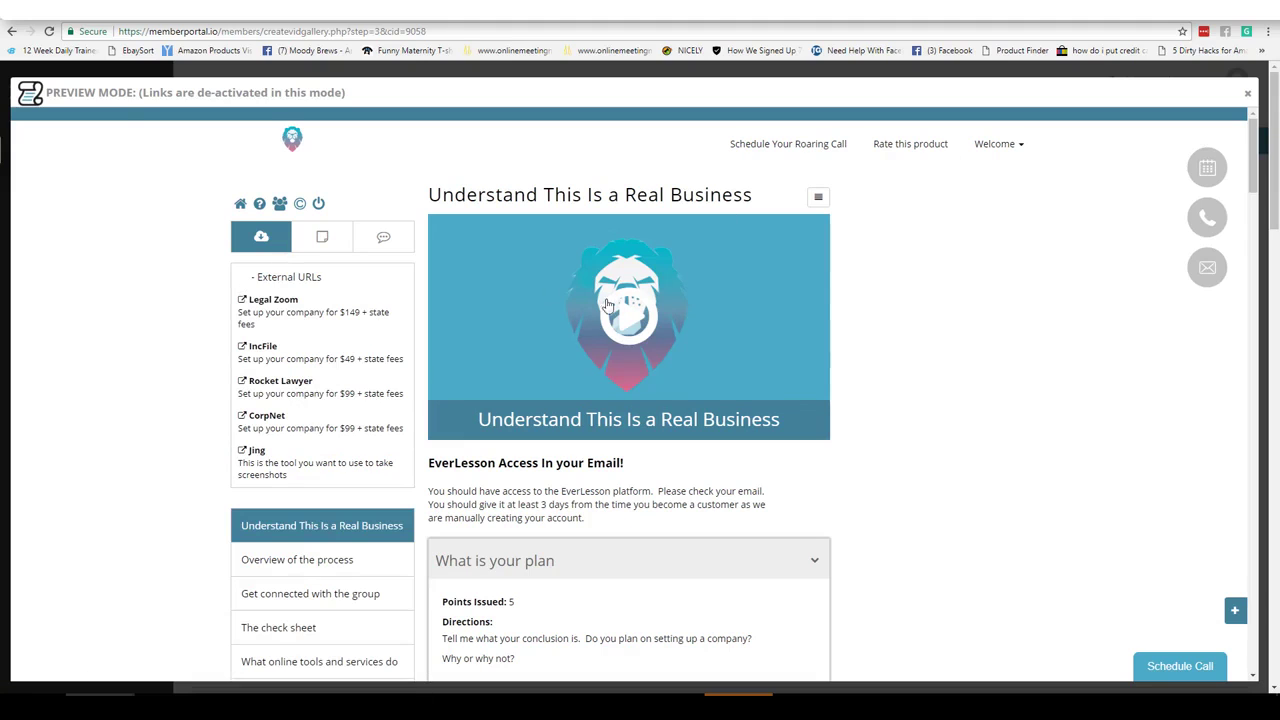
{"action": "scroll", "coordinate": [1268, 212], "scroll_direction": "down", "scroll_amount": 4}
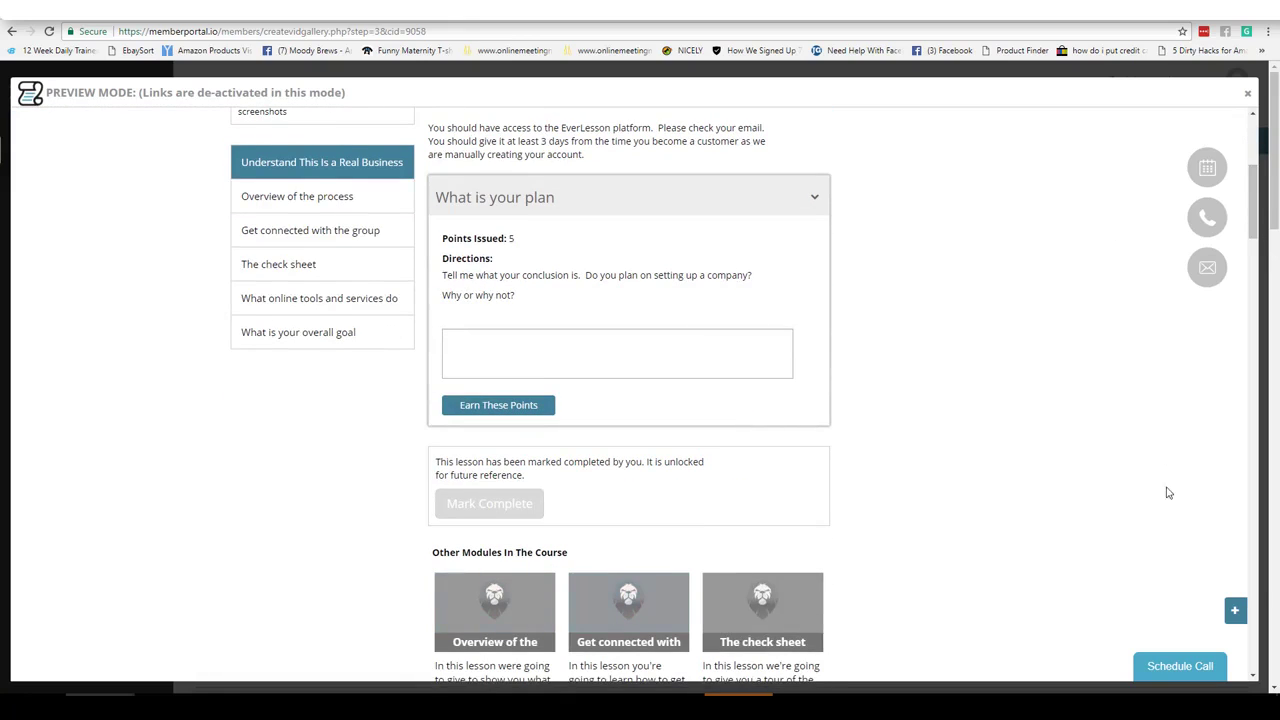
{"action": "left_click", "coordinate": [1235, 606]}
{"action": "scroll", "coordinate": [1235, 606], "scroll_direction": "up", "scroll_amount": 4}
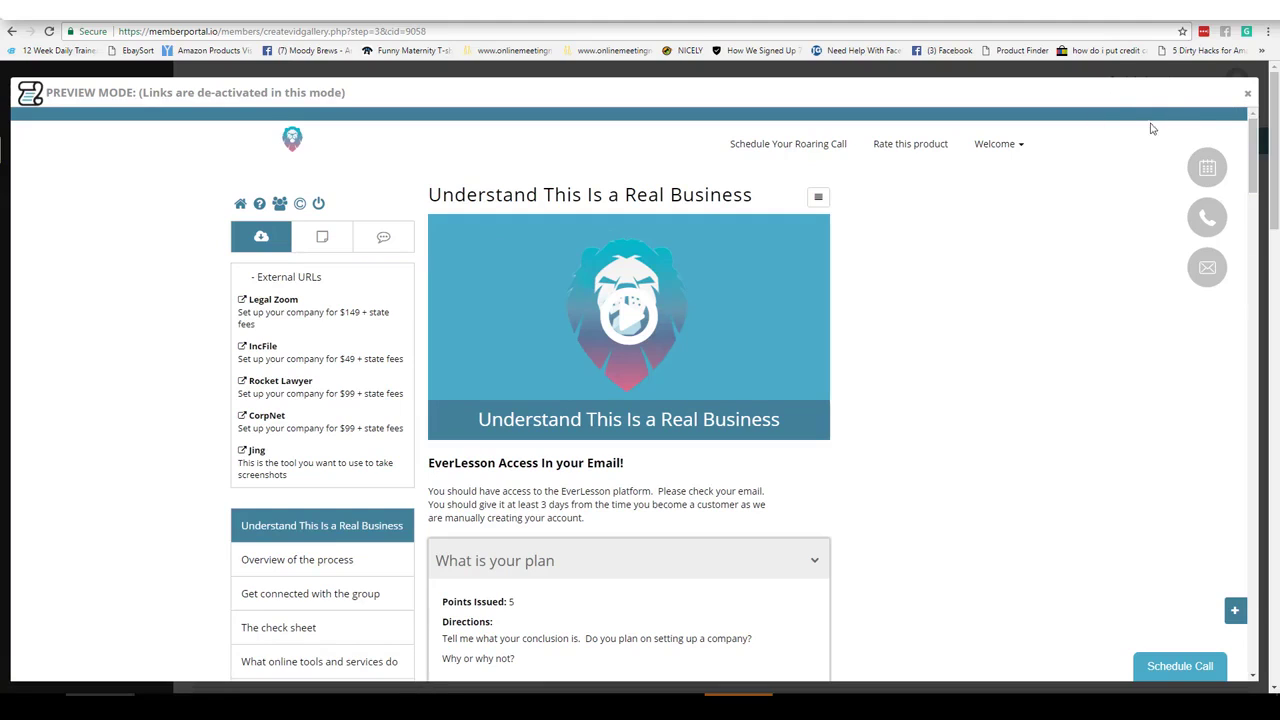
{"action": "left_click", "coordinate": [1249, 95]}
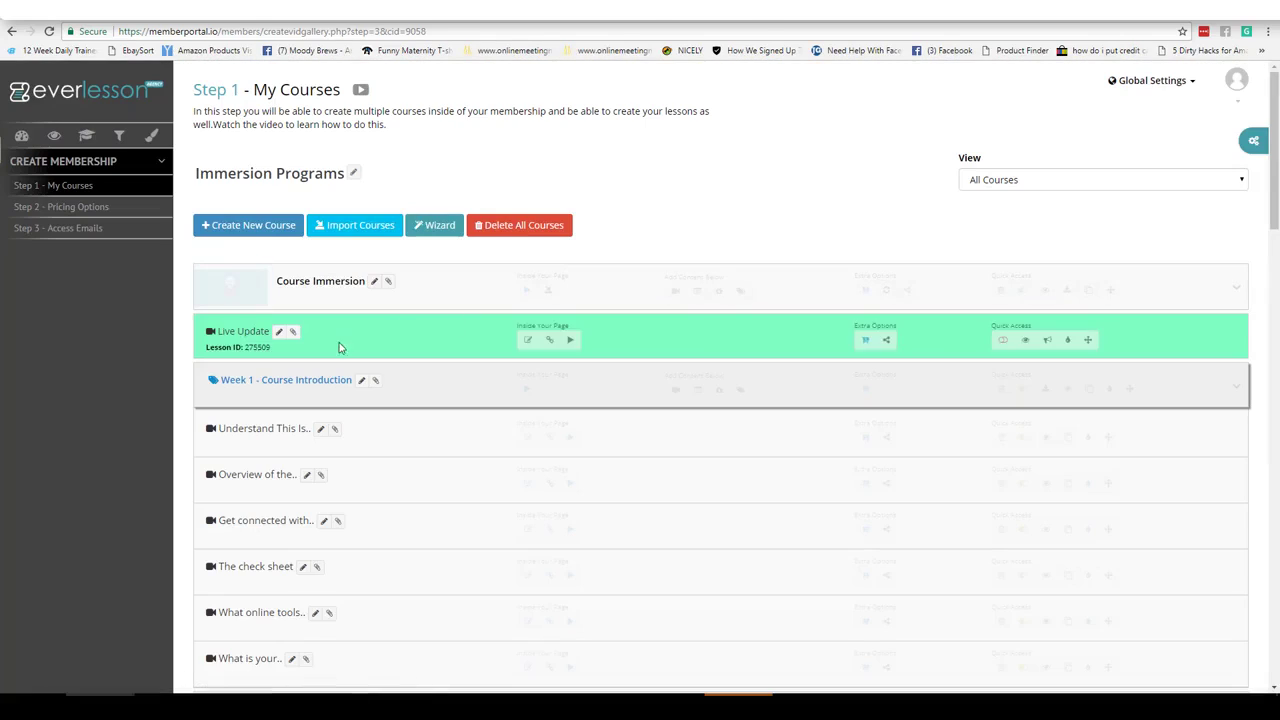
Collapse Course Immersion and open the membership's Gamification page.
{"action": "left_click", "coordinate": [1236, 288]}
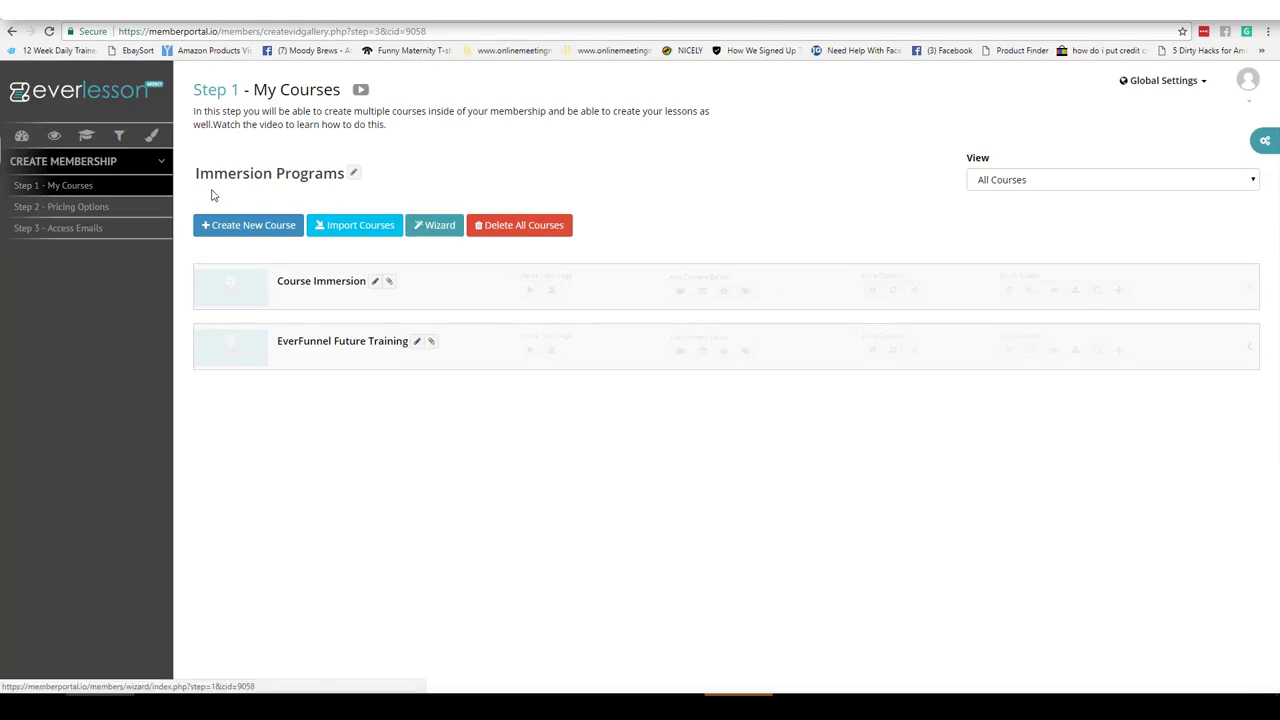
{"action": "left_click", "coordinate": [1264, 141]}
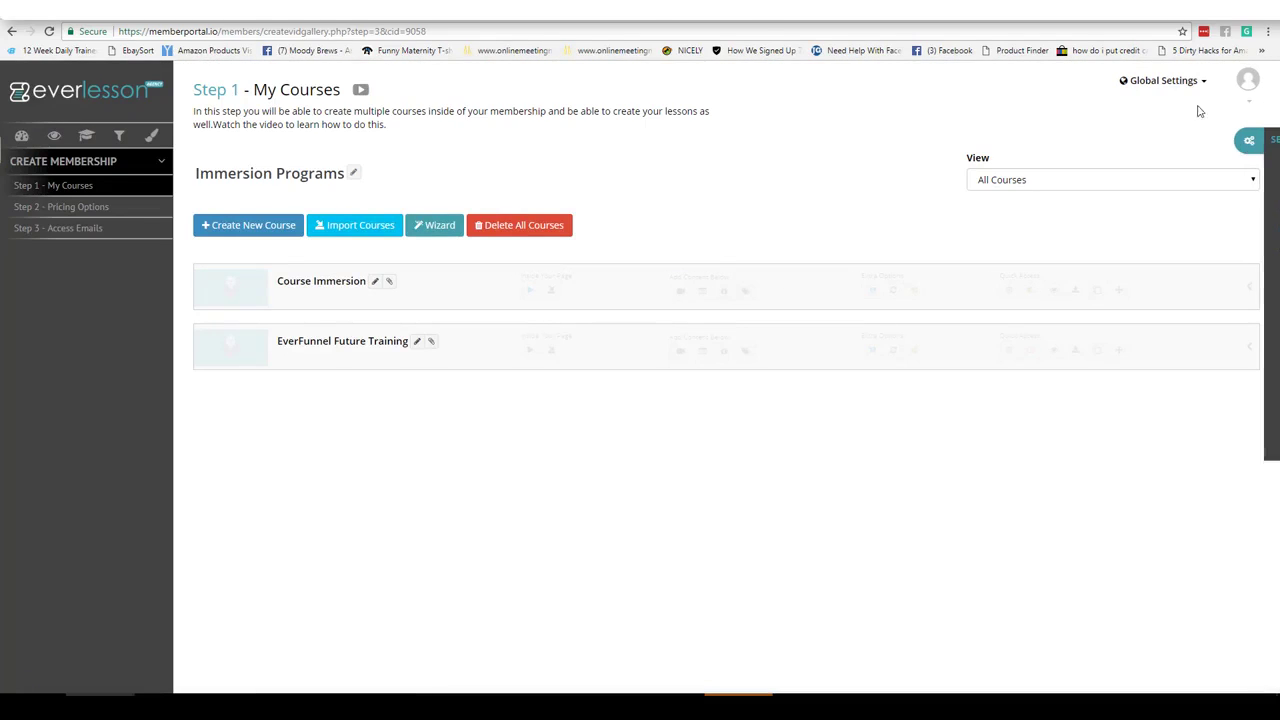
{"action": "left_click", "coordinate": [1180, 250]}
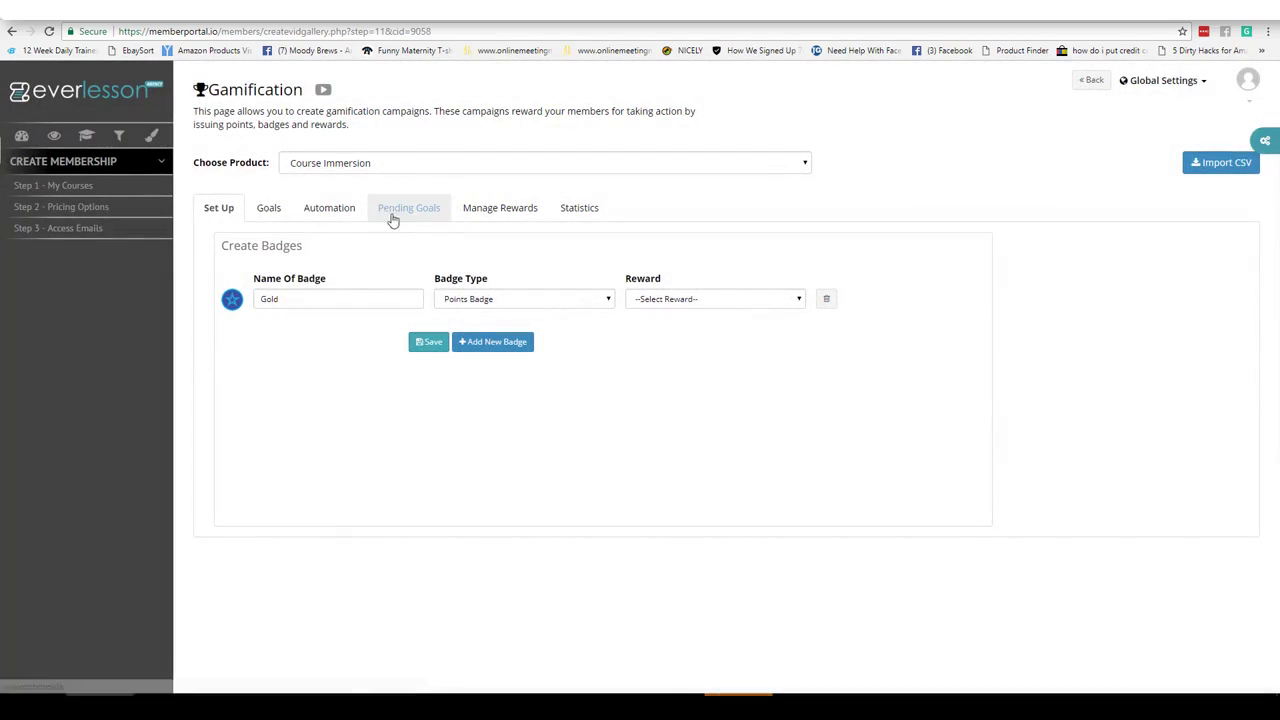
Examine the approved goal submissions from members of Course Immersion.
{"action": "left_click", "coordinate": [401, 213]}
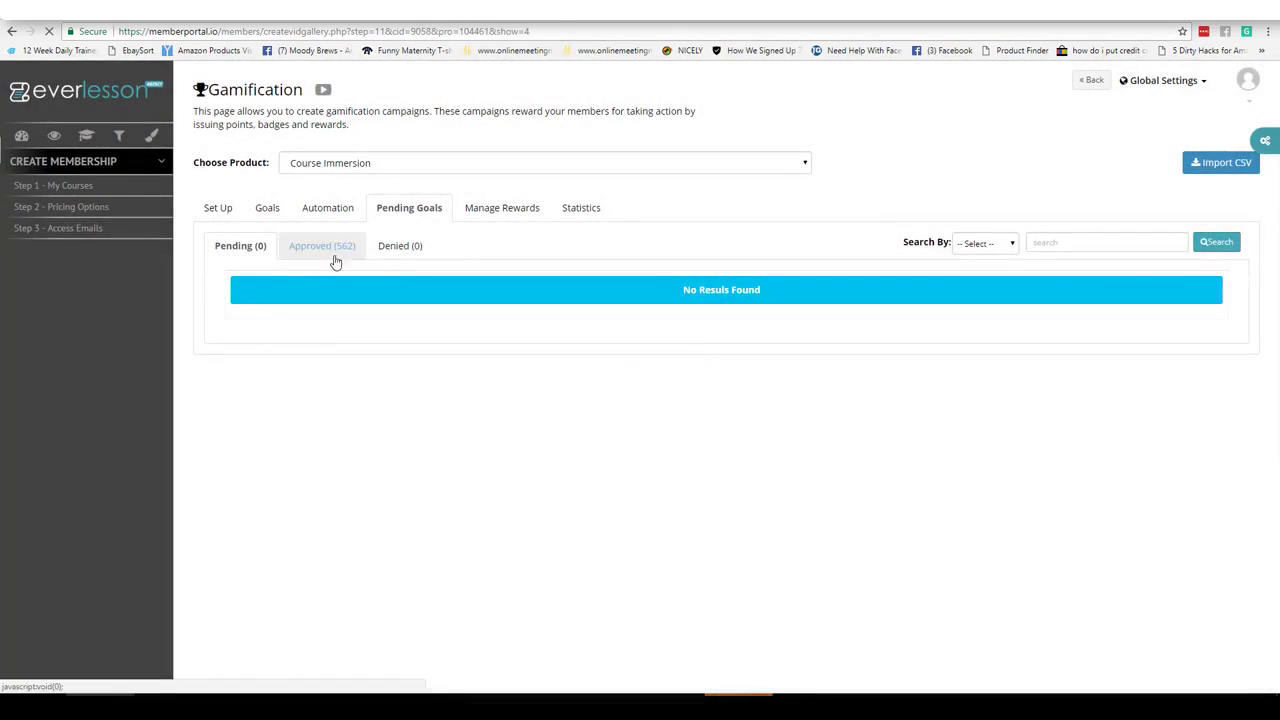
{"action": "left_click", "coordinate": [332, 250]}
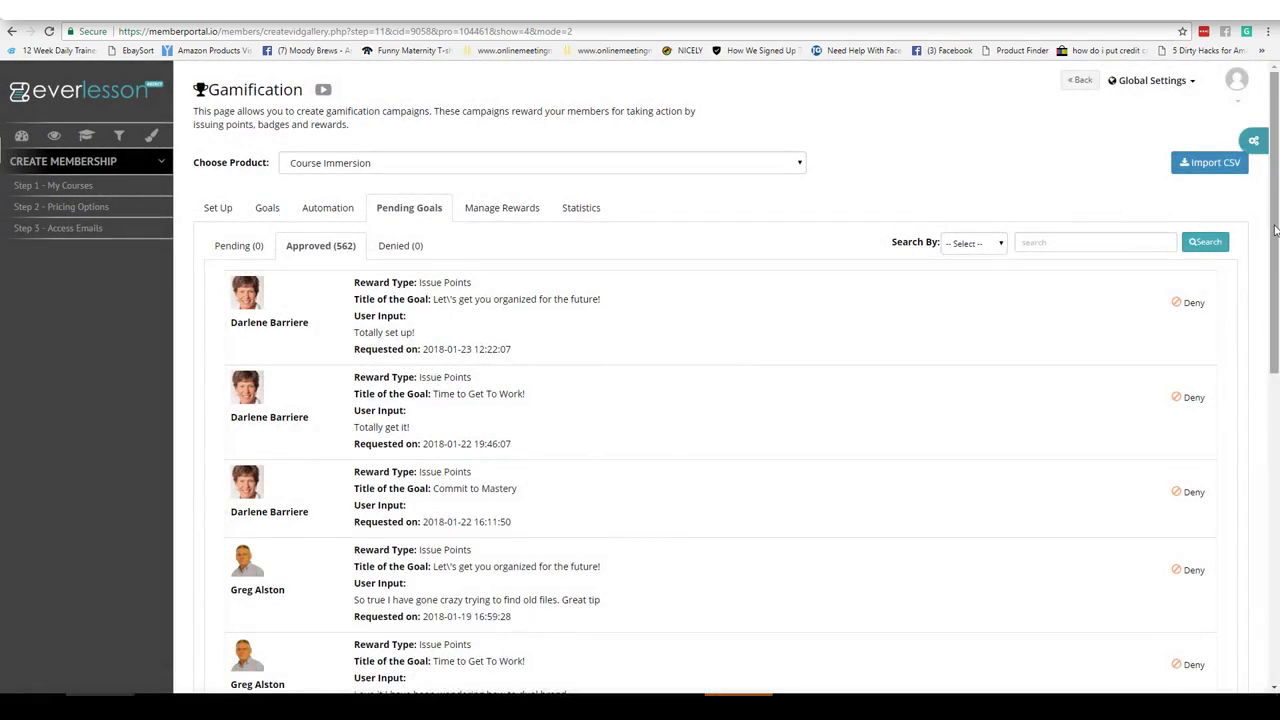
{"action": "scroll", "coordinate": [640, 287], "scroll_direction": "down", "scroll_amount": 1}
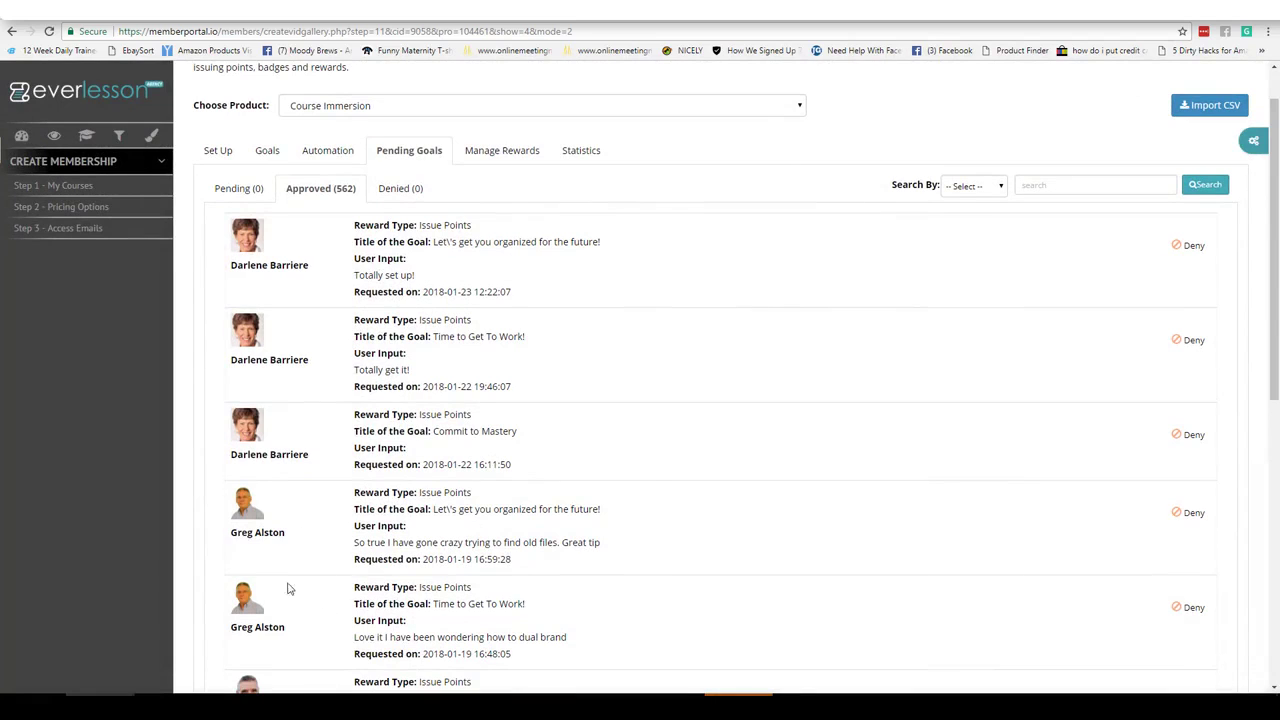
{"action": "scroll", "coordinate": [1277, 218], "scroll_direction": "down", "scroll_amount": 3}
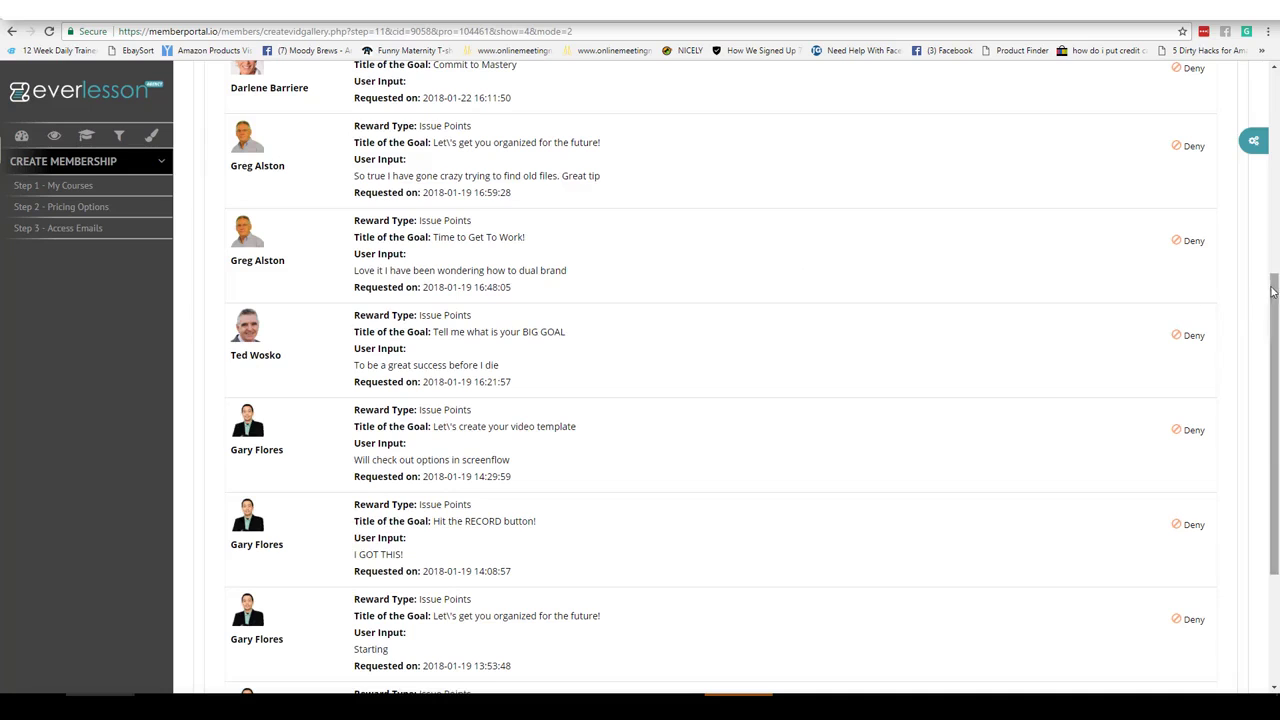
{"action": "scroll", "coordinate": [1268, 78], "scroll_direction": "up", "scroll_amount": 6}
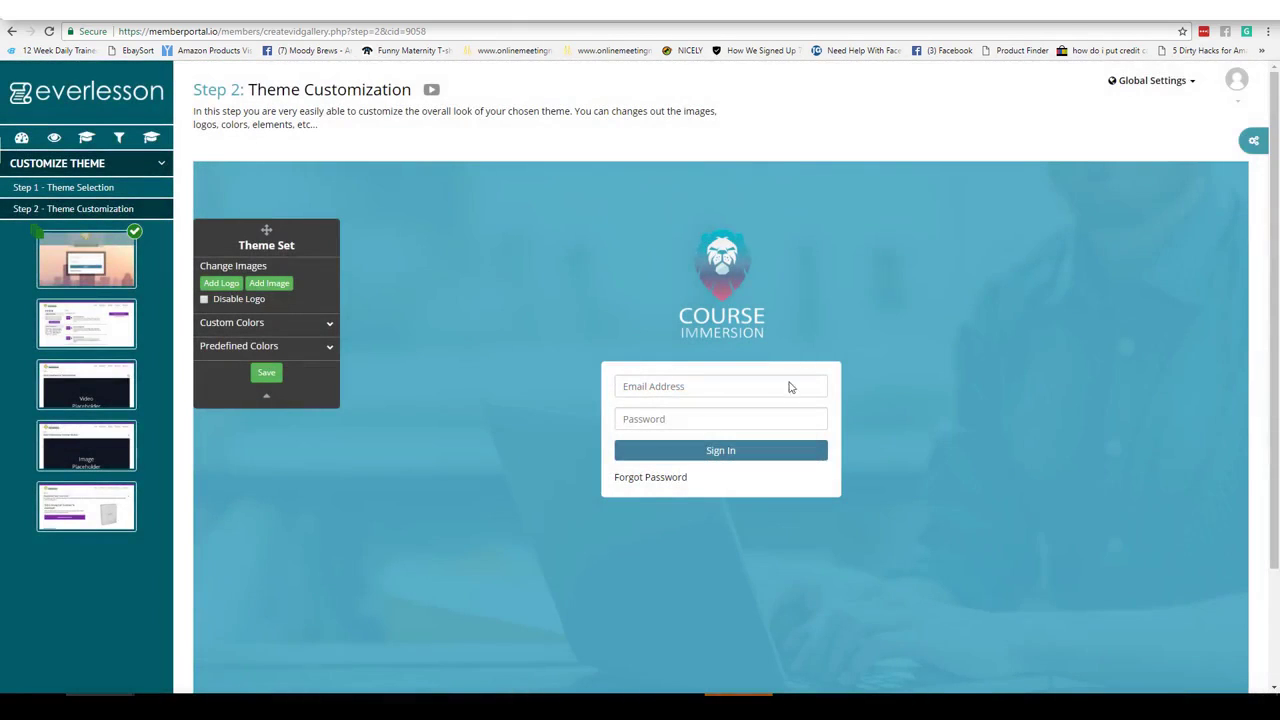
Show the inside-course page in Theme Customization and display the predefined color choices.
{"action": "left_click", "coordinate": [100, 338]}
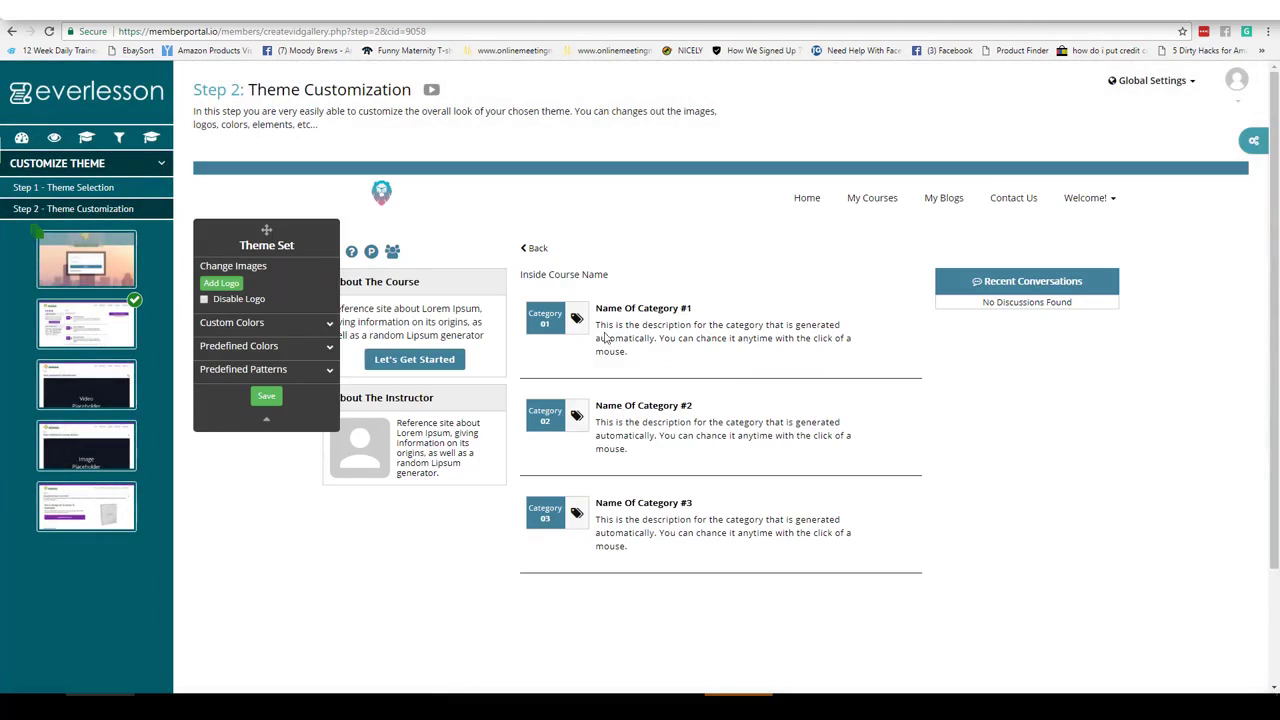
{"action": "left_click", "coordinate": [330, 346]}
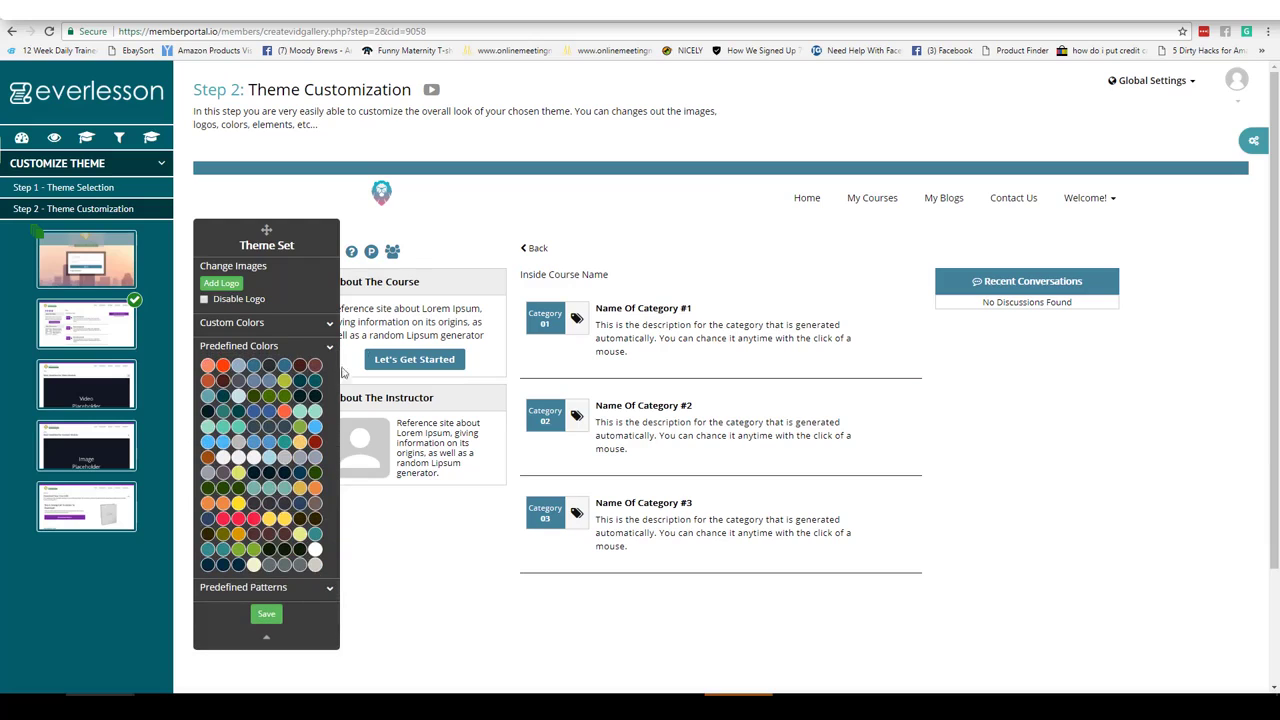
{"action": "left_click_drag", "start_coordinate": [266, 230], "coordinate": [262, 249]}
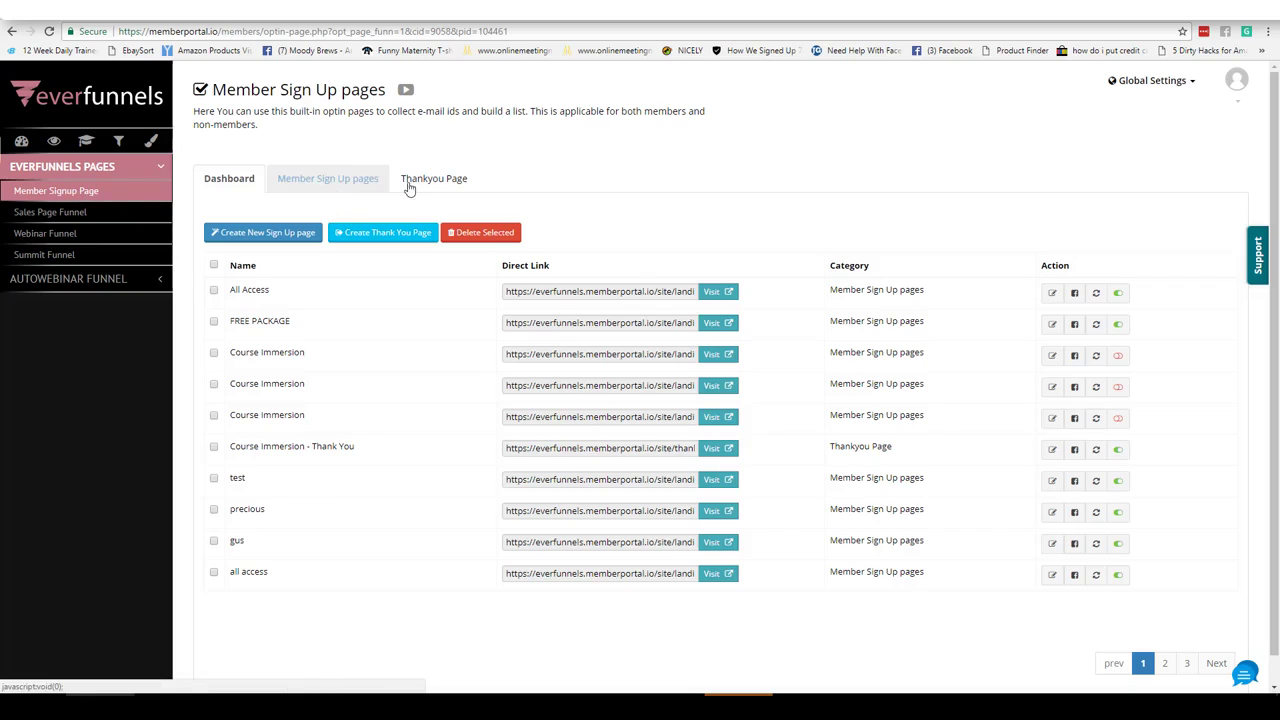
Create a member sign-up page campaign named "kat" from the Optin Form 1 template.
{"action": "left_click", "coordinate": [330, 180]}
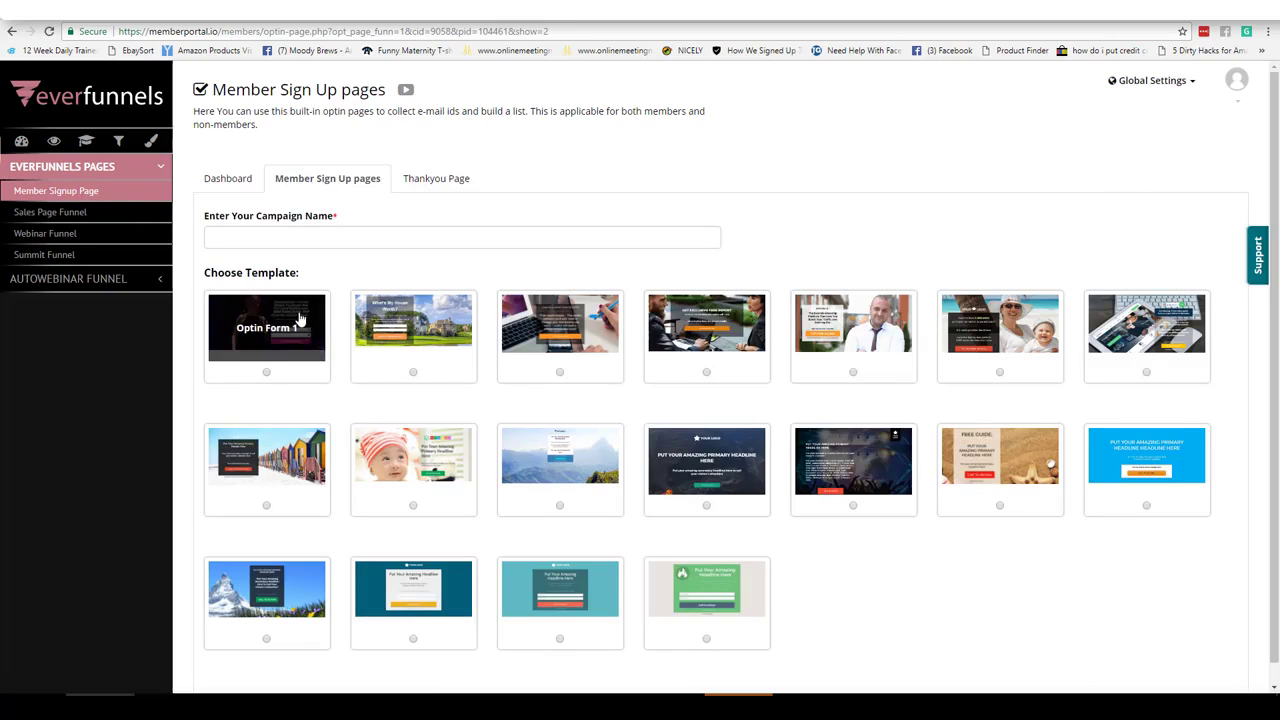
{"action": "left_click", "coordinate": [266, 371]}
{"action": "left_click", "coordinate": [296, 236]}
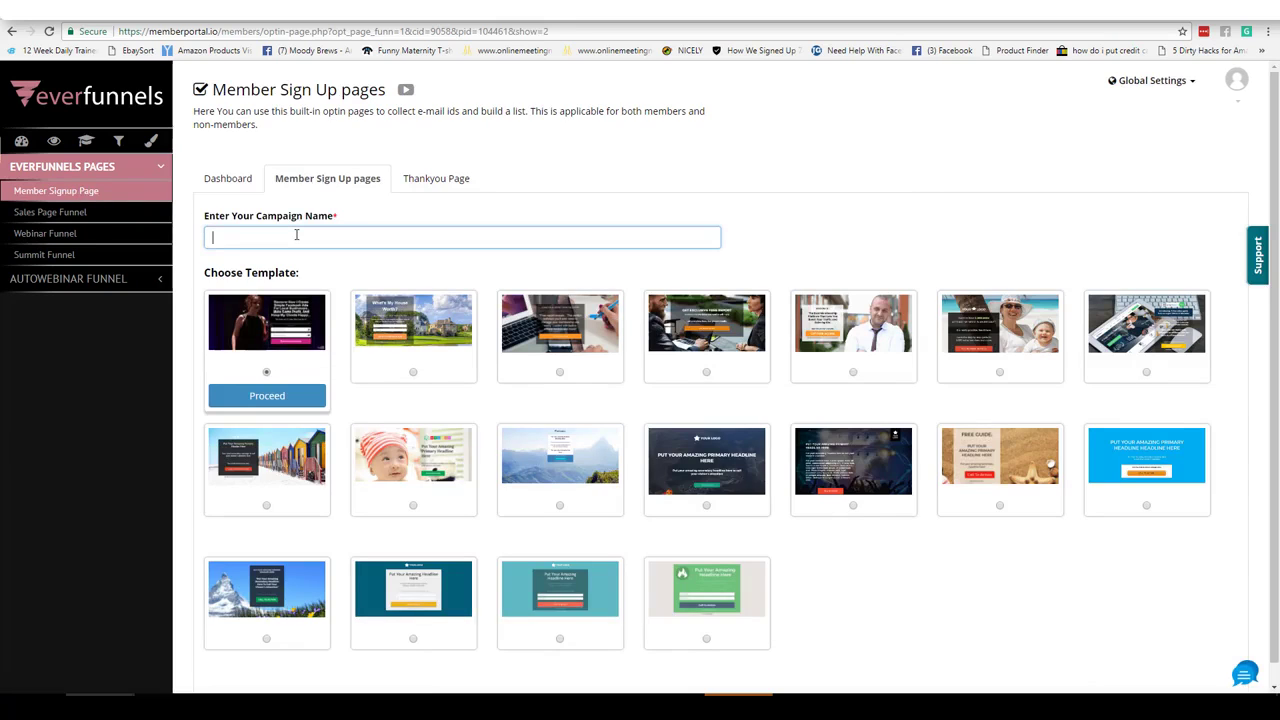
{"action": "type", "text": "ka"}
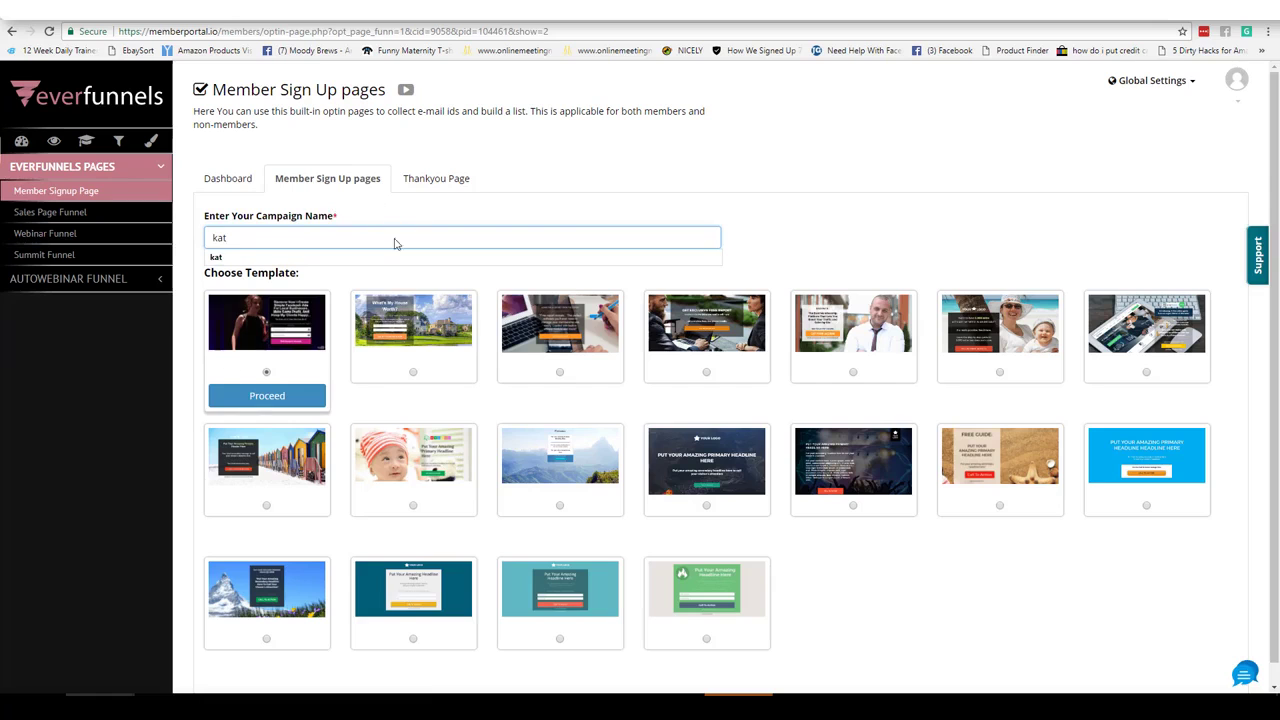
{"action": "type", "text": "t"}
{"action": "left_click", "coordinate": [242, 392]}
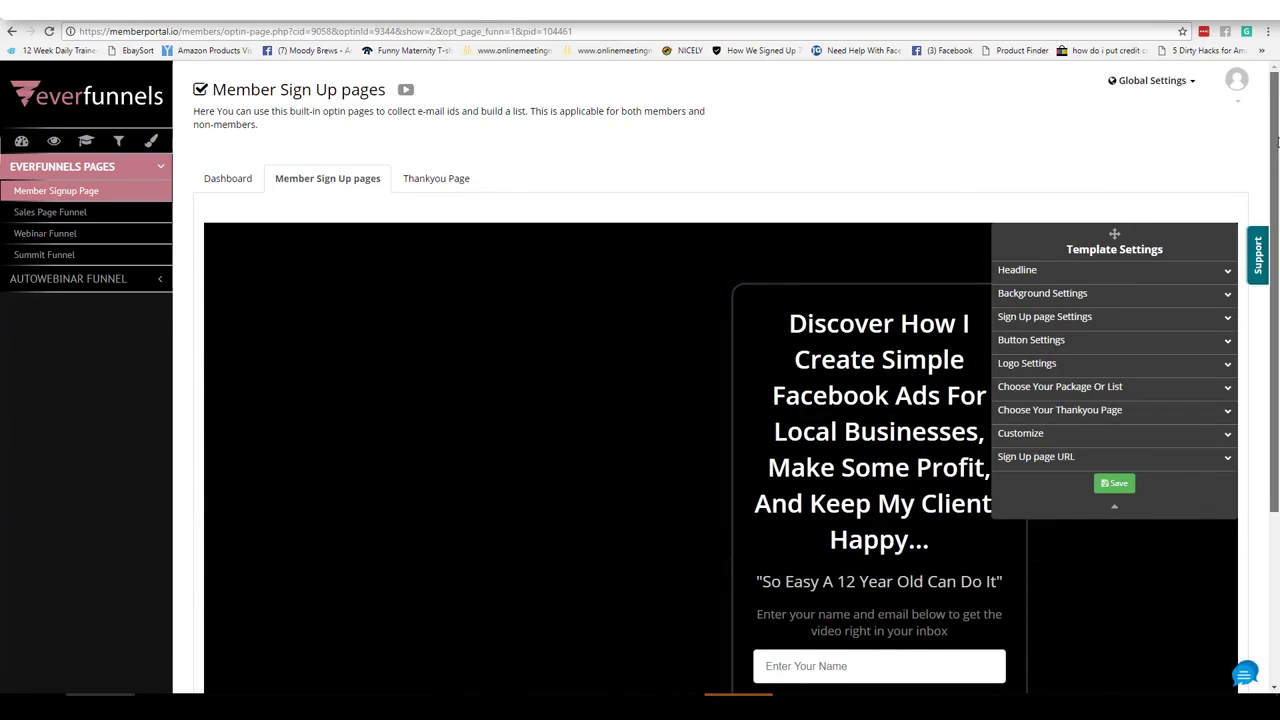
Shorten the sign-up page headline to "Discover How I Create Simple Facebook Ads For Local Businesses....".
{"action": "scroll", "coordinate": [1276, 172], "scroll_direction": "down", "scroll_amount": 1}
{"action": "left_click_drag", "start_coordinate": [1276, 172], "coordinate": [1277, 238]}
{"action": "left_click", "coordinate": [930, 386]}
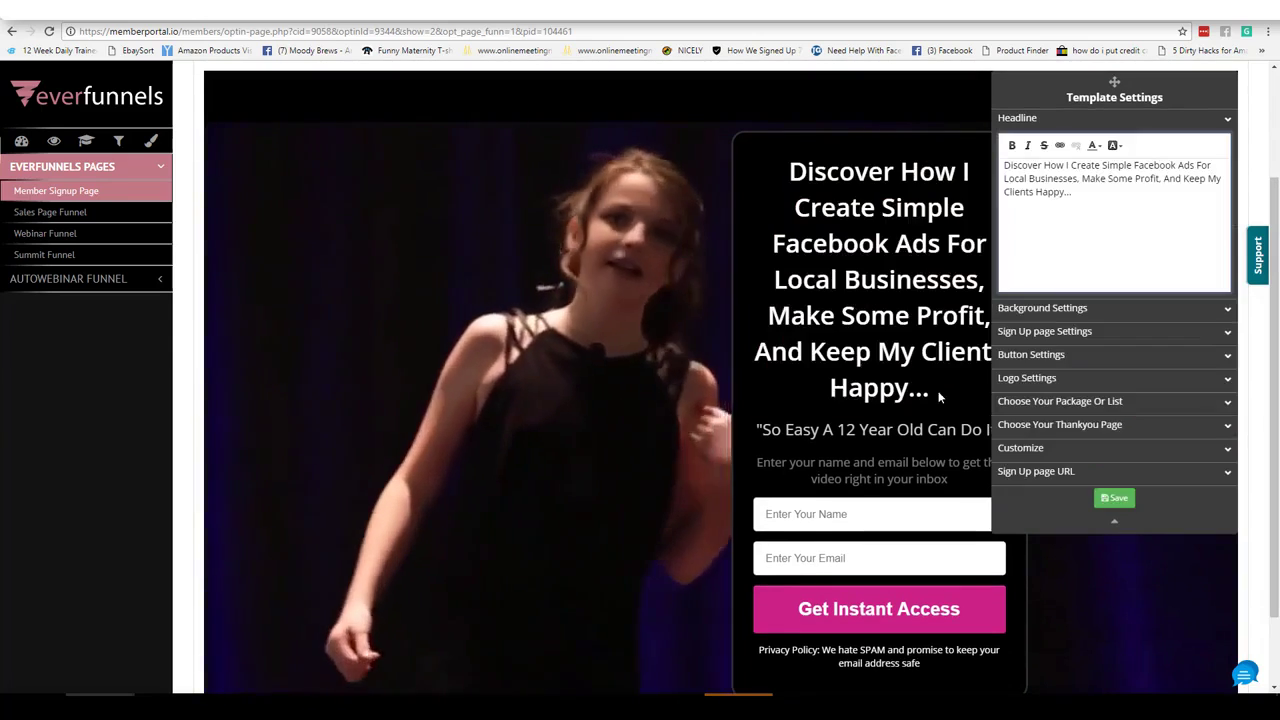
{"action": "left_click_drag", "start_coordinate": [1117, 190], "coordinate": [1079, 178]}
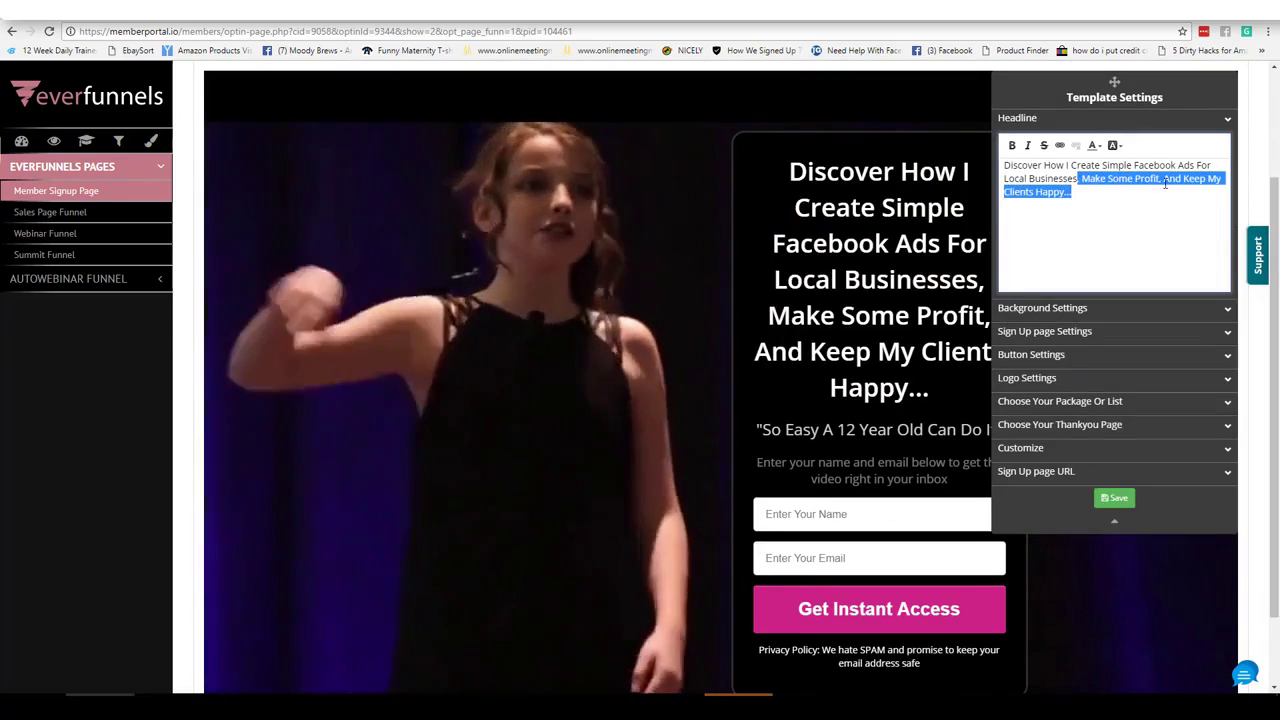
{"action": "key", "text": "BackSpace"}
{"action": "type", "text": "..."}
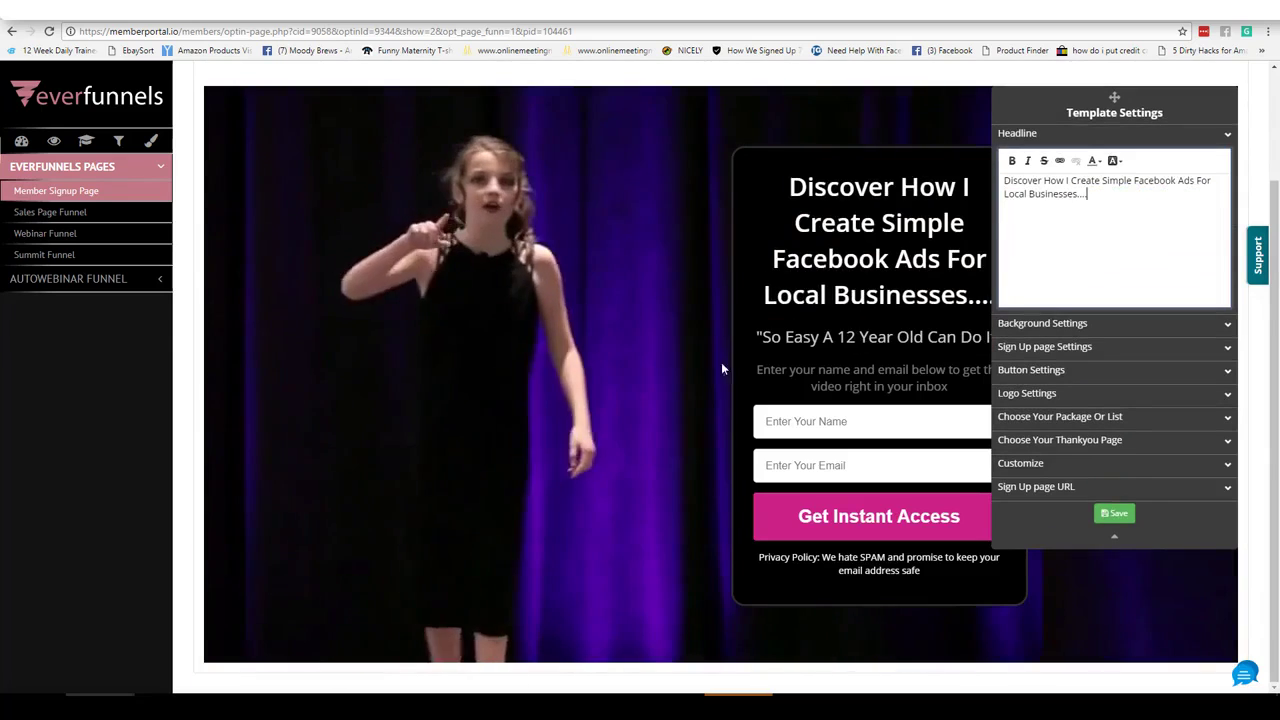
Open the sign-up page's background video settings and move the Template Settings box clear of the opt-in form.
{"action": "left_click", "coordinate": [690, 364]}
{"action": "left_click_drag", "start_coordinate": [1114, 96], "coordinate": [315, 216]}
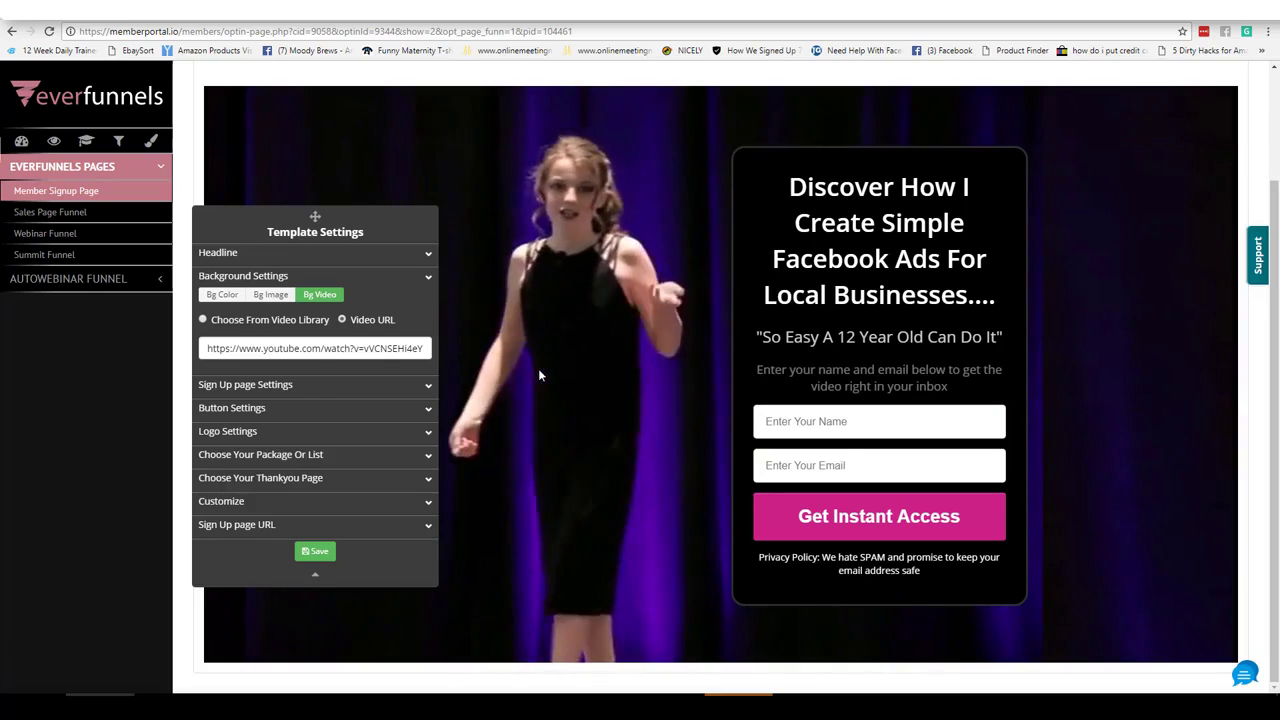
{"action": "left_click_drag", "start_coordinate": [367, 265], "coordinate": [224, 378]}
View the available thank-you page templates.
{"action": "scroll", "coordinate": [1277, 125], "scroll_direction": "up", "scroll_amount": 2}
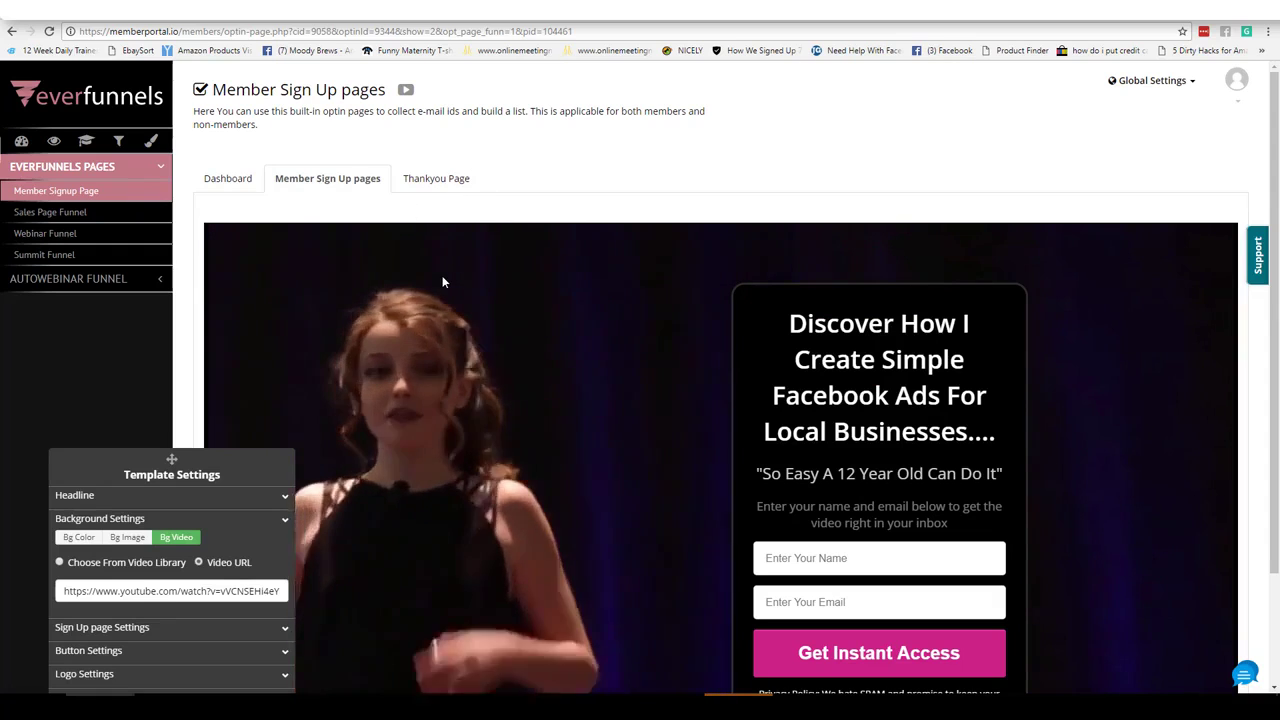
{"action": "left_click", "coordinate": [443, 178]}
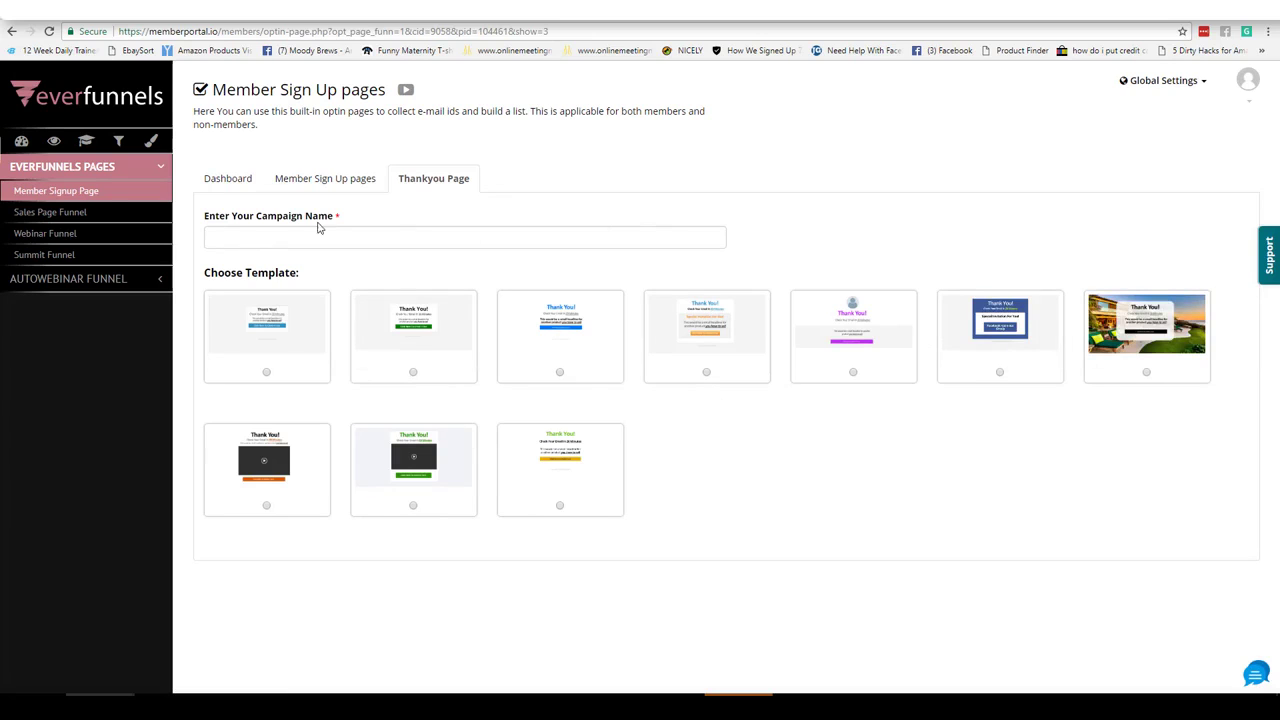
Open the Sales Page Funnel for Course Immersion and review its funnel set and sales page setup.
{"action": "left_click", "coordinate": [72, 230]}
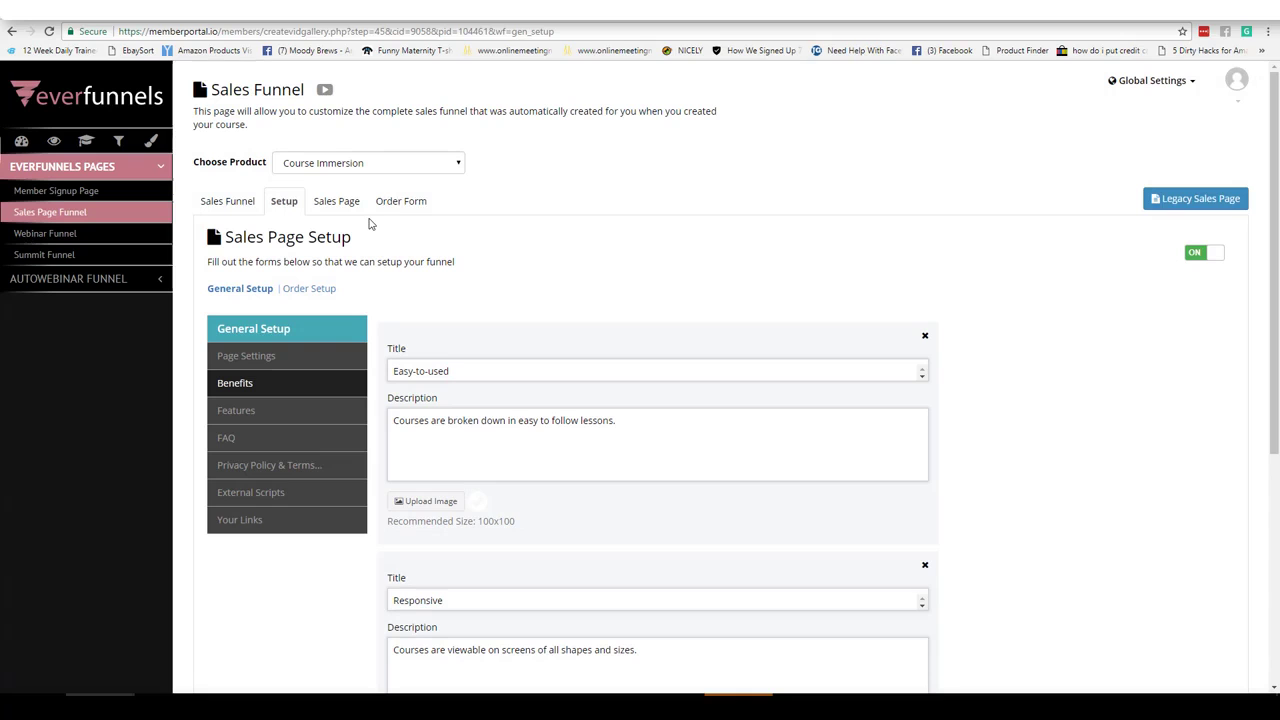
{"action": "left_click", "coordinate": [245, 202]}
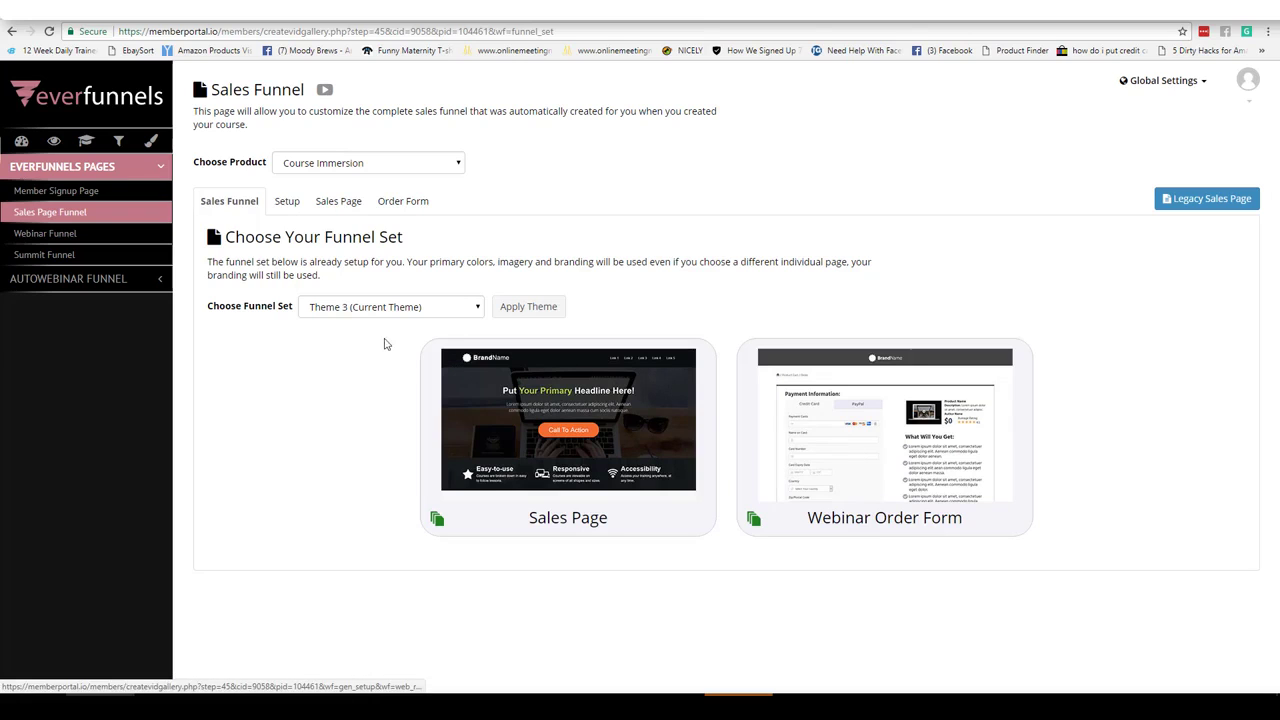
{"action": "left_click", "coordinate": [288, 202]}
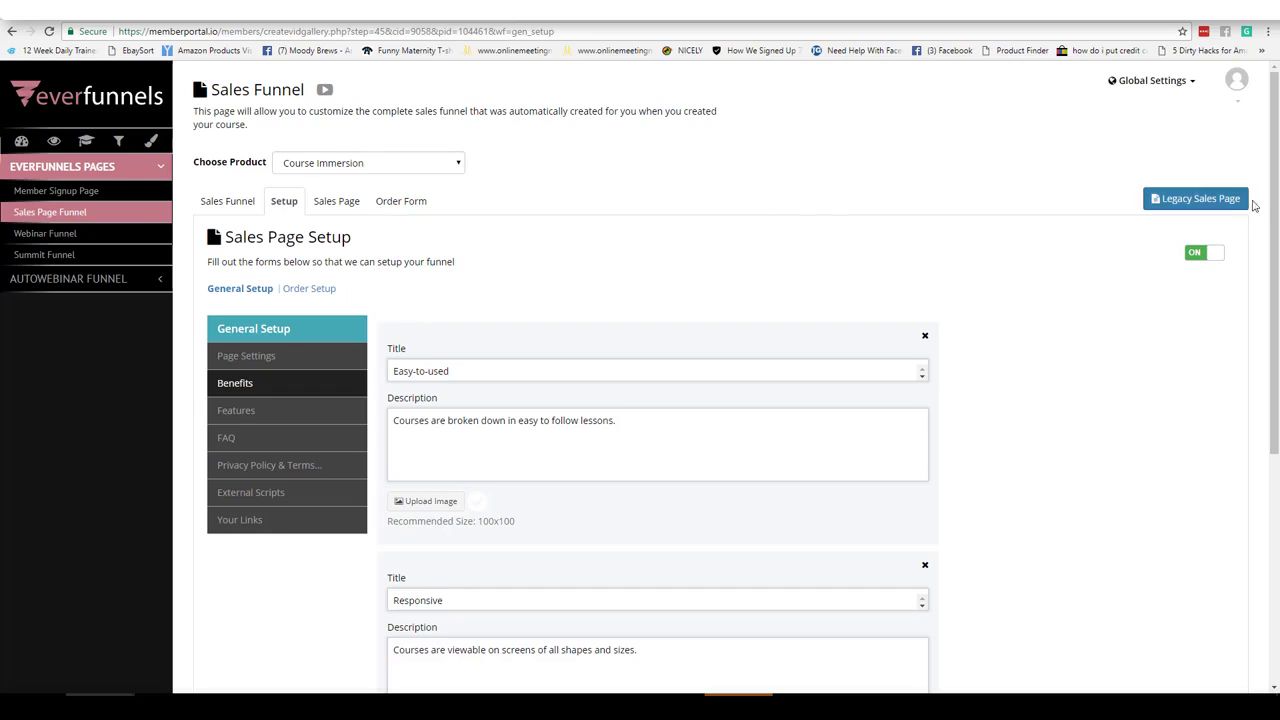
Review the Benefits, Features and FAQ sections of the Sales Page Setup.
{"action": "scroll", "coordinate": [578, 275], "scroll_direction": "down", "scroll_amount": 2}
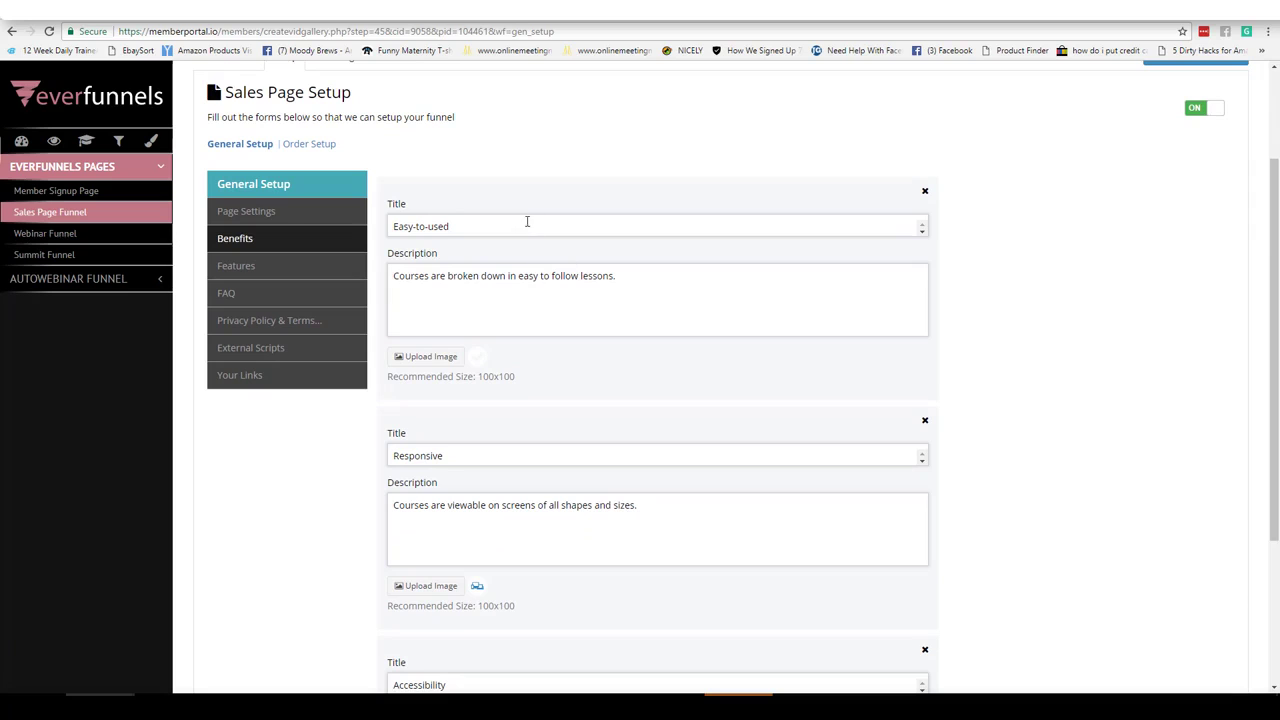
{"action": "left_click_drag", "start_coordinate": [1276, 283], "coordinate": [1276, 225]}
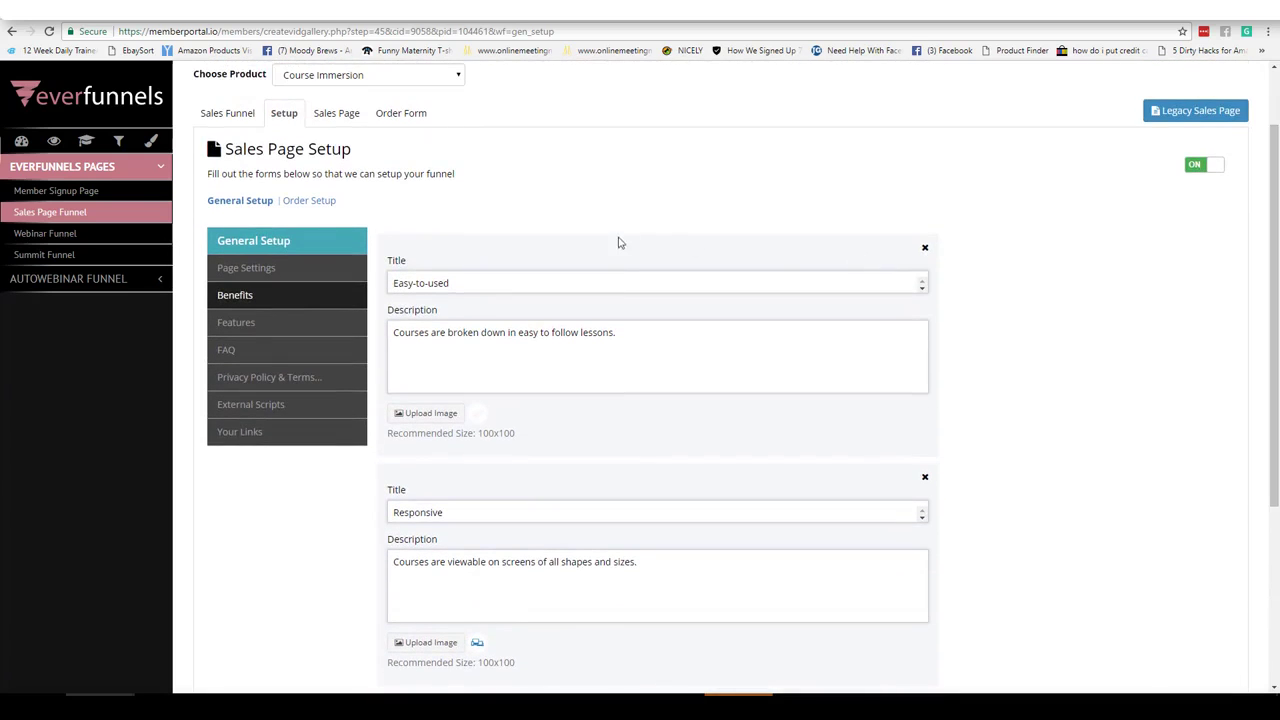
{"action": "left_click", "coordinate": [237, 322]}
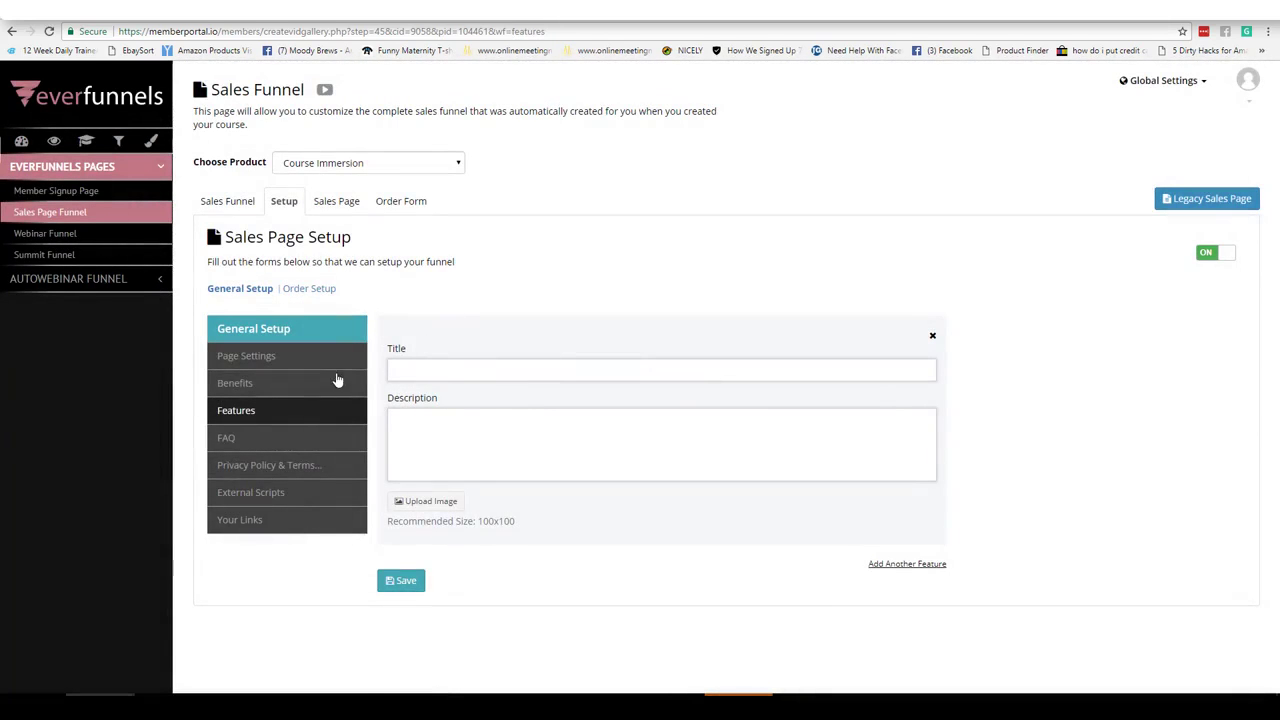
{"action": "left_click", "coordinate": [248, 437]}
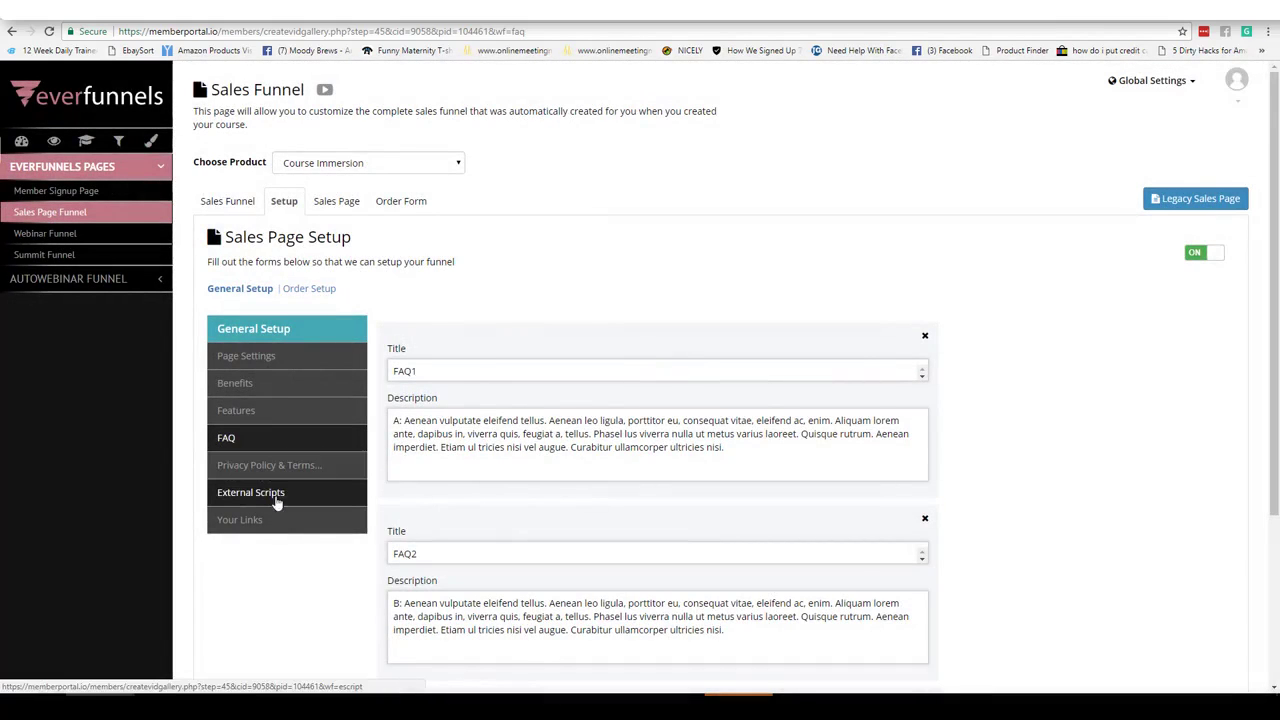
Open the Course Immersion sales page in the live editor and look through its sections from the headline to the testimonials.
{"action": "left_click", "coordinate": [340, 204]}
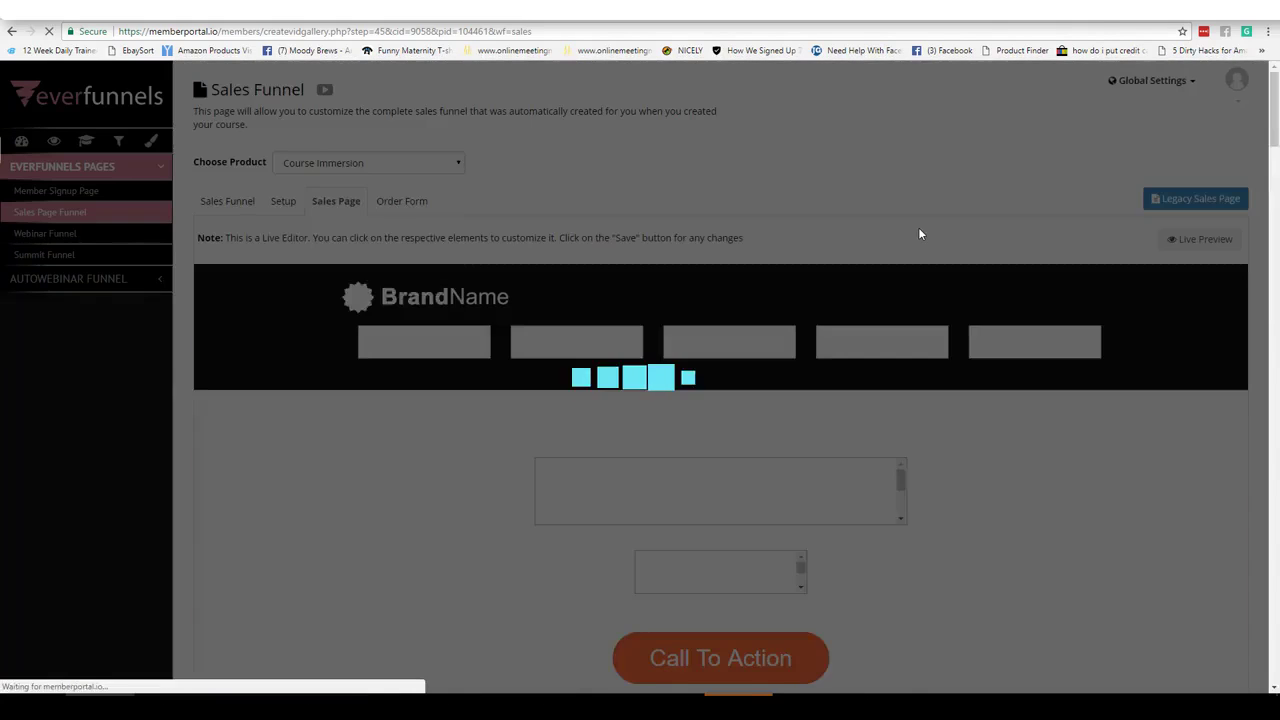
{"action": "scroll", "coordinate": [1265, 138], "scroll_direction": "down", "scroll_amount": 2}
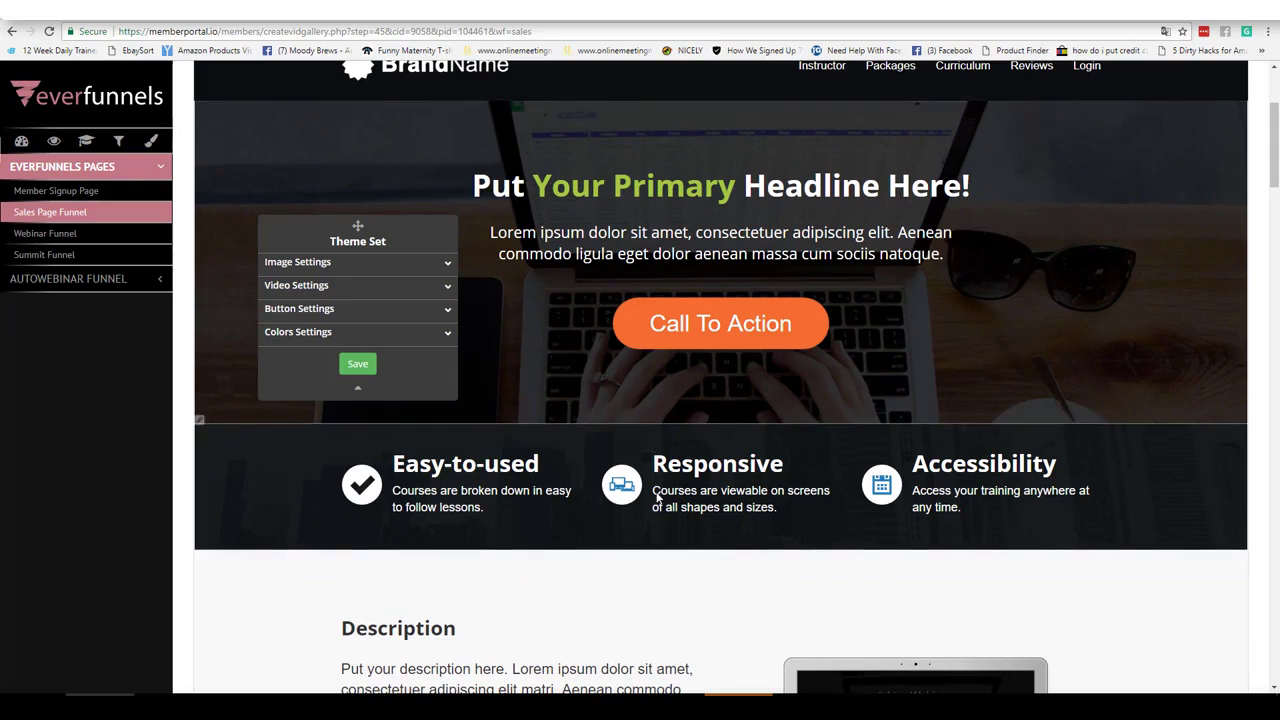
{"action": "scroll", "coordinate": [1275, 148], "scroll_direction": "up", "scroll_amount": 1}
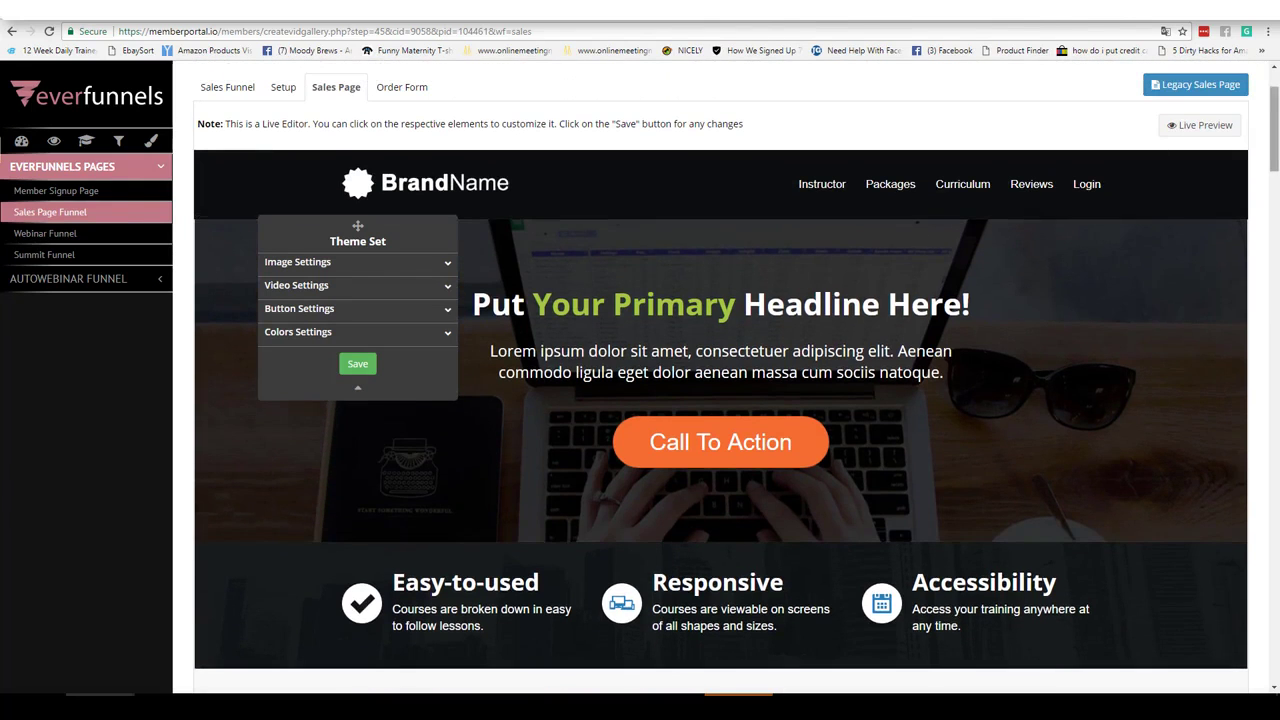
{"action": "scroll", "coordinate": [1275, 130], "scroll_direction": "down", "scroll_amount": 1}
{"action": "left_click_drag", "start_coordinate": [1275, 128], "coordinate": [1275, 307]}
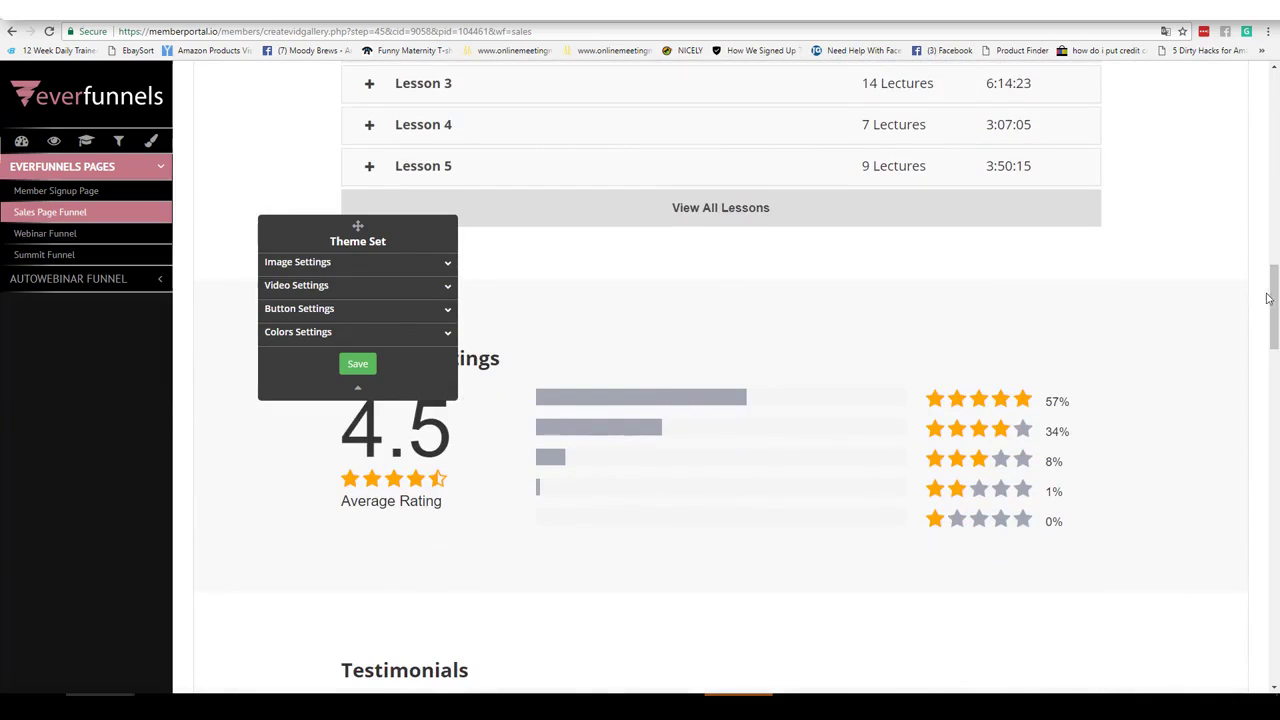
{"action": "scroll", "coordinate": [614, 436], "scroll_direction": "down", "scroll_amount": 3}
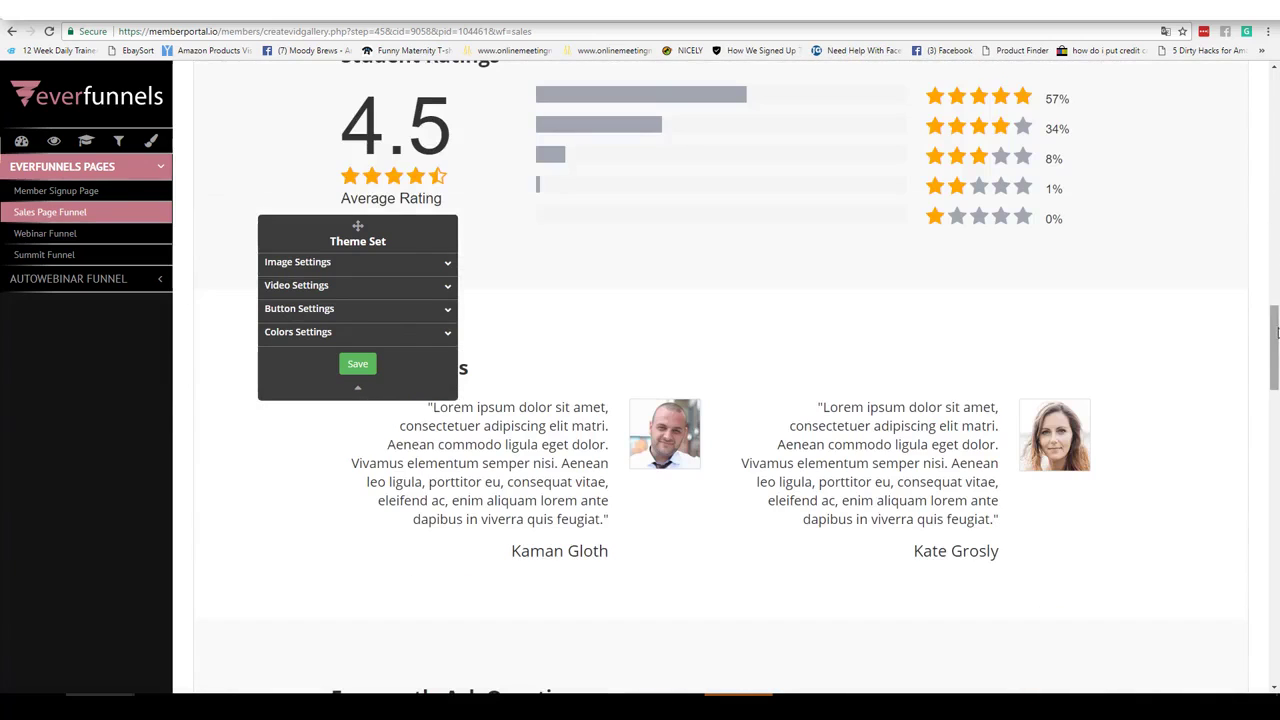
{"action": "left_click_drag", "start_coordinate": [1275, 338], "coordinate": [1090, 92]}
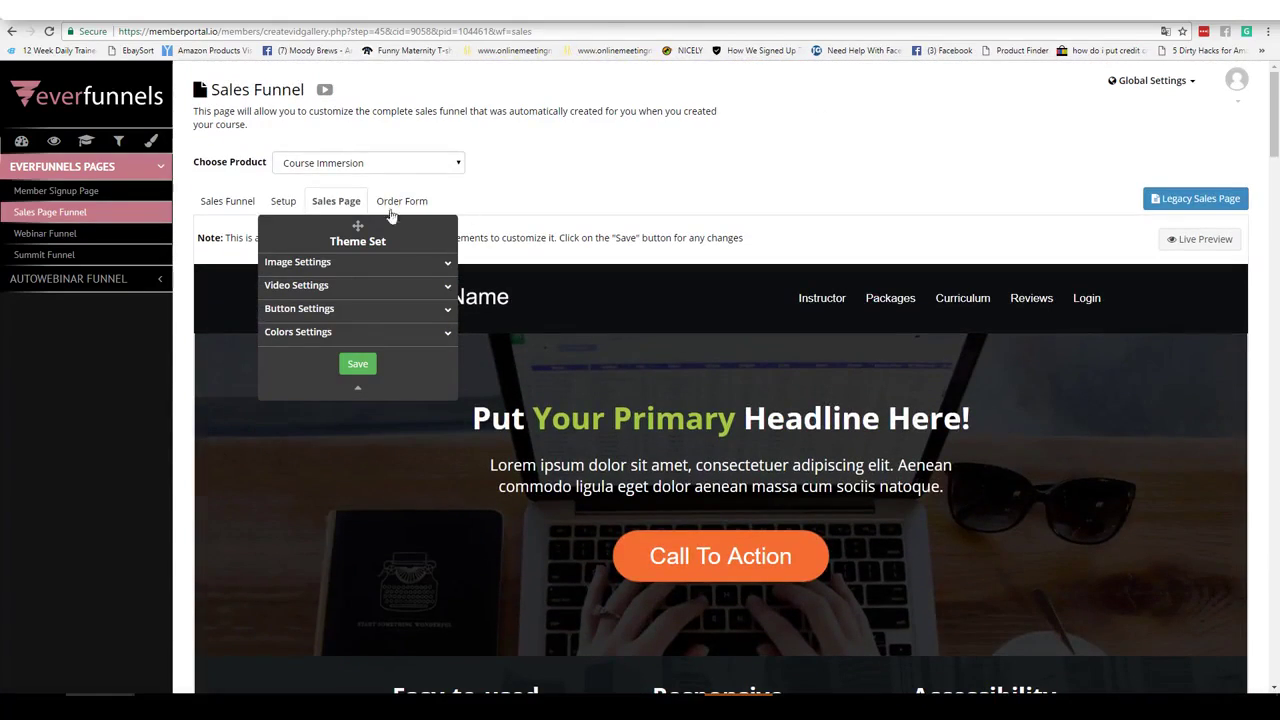
Switch the sales funnel to the first theme in the funnel set list and review its sales page in the live editor.
{"action": "left_click", "coordinate": [242, 210]}
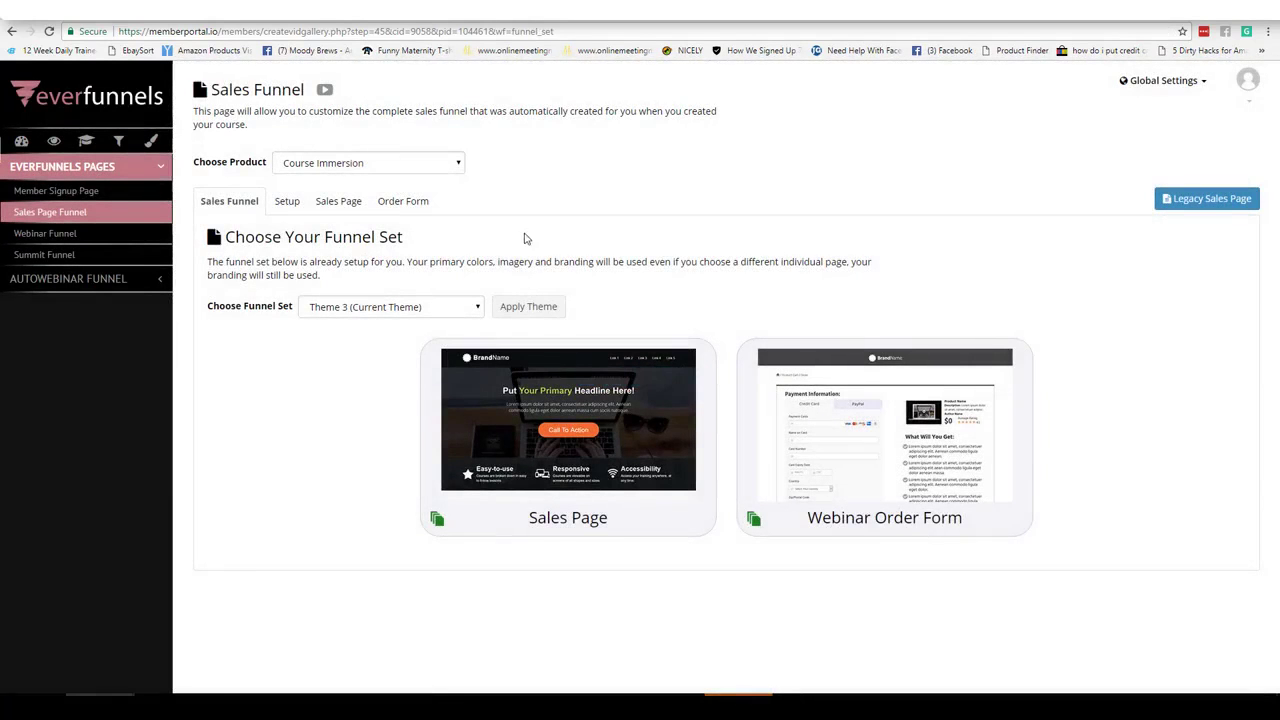
{"action": "left_click", "coordinate": [440, 307]}
{"action": "left_click", "coordinate": [340, 323]}
{"action": "left_click", "coordinate": [347, 208]}
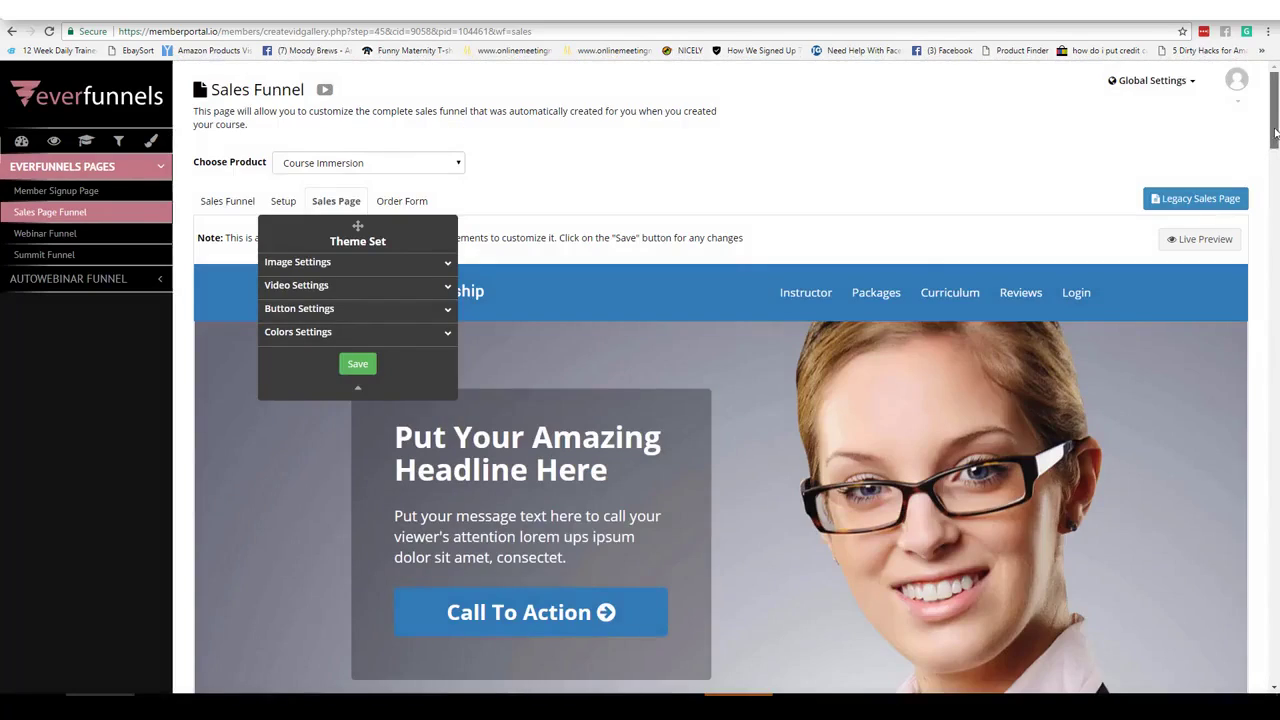
{"action": "left_click_drag", "start_coordinate": [1274, 133], "coordinate": [1276, 74]}
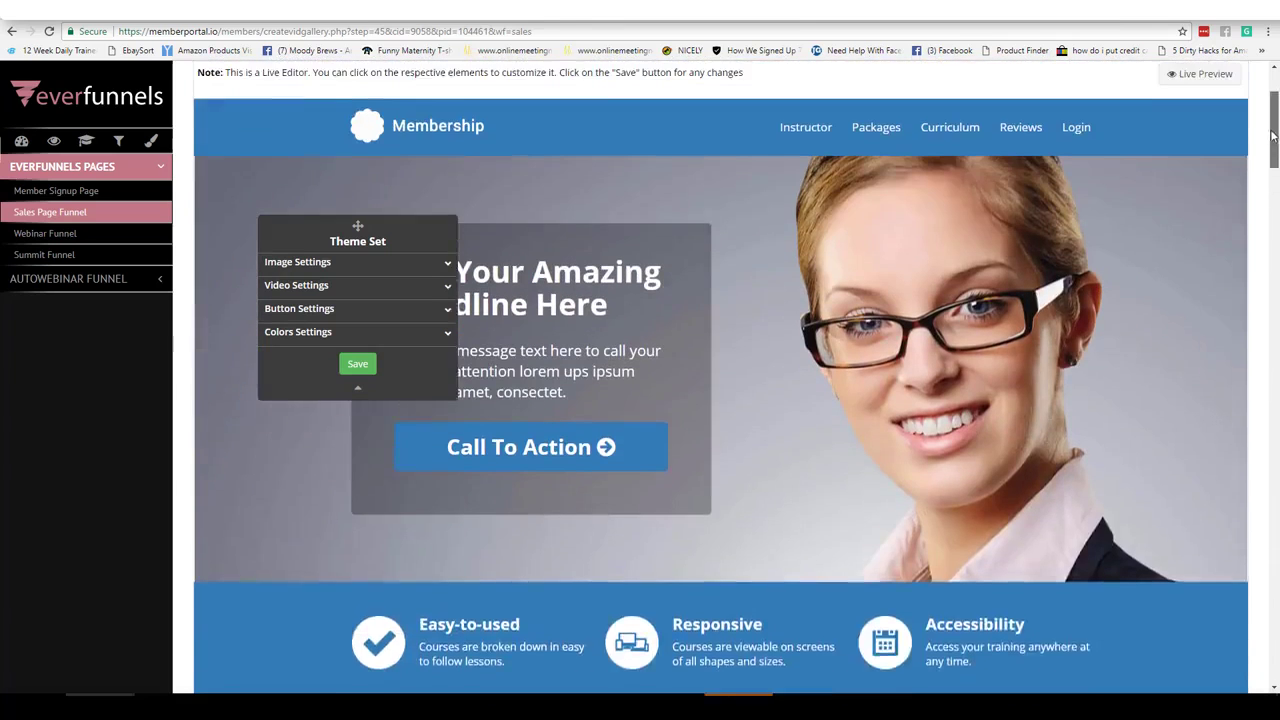
{"action": "left_click_drag", "start_coordinate": [845, 204], "coordinate": [289, 241]}
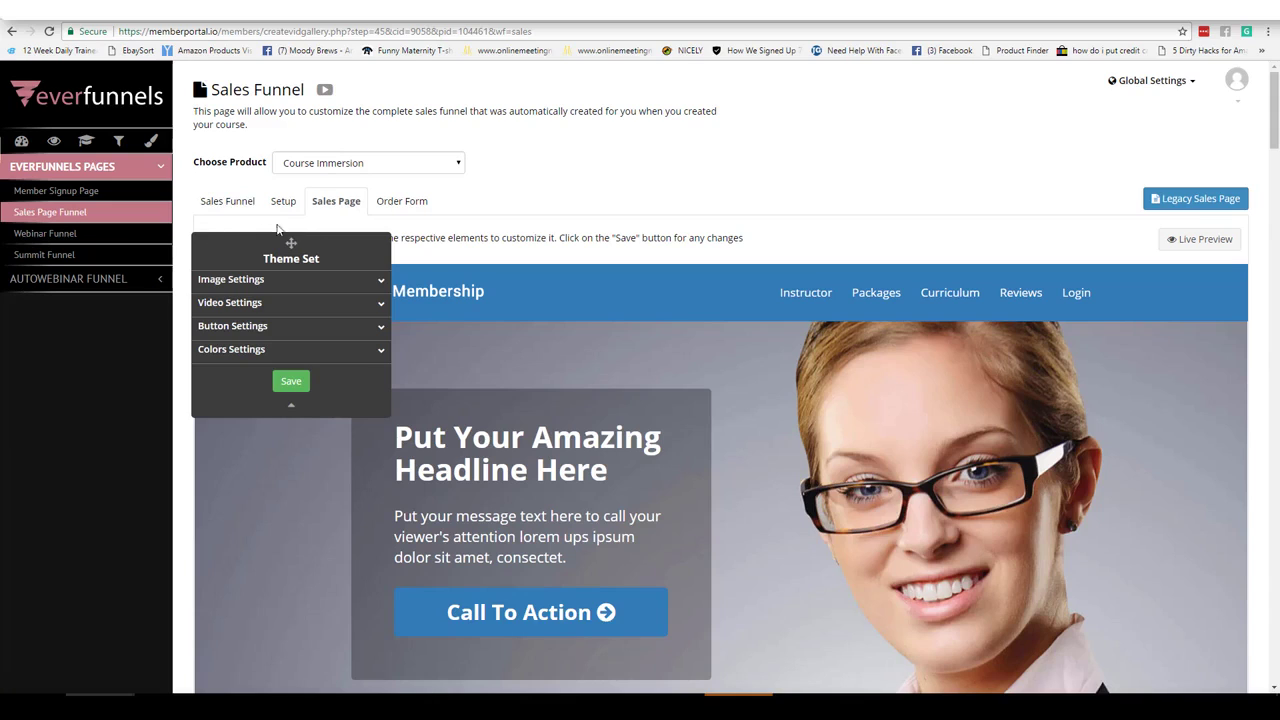
Open the Webinar Funnel for Course Immersion and preview the Theme 3, Theme 4 and Theme 1 funnel sets.
{"action": "left_click", "coordinate": [53, 240]}
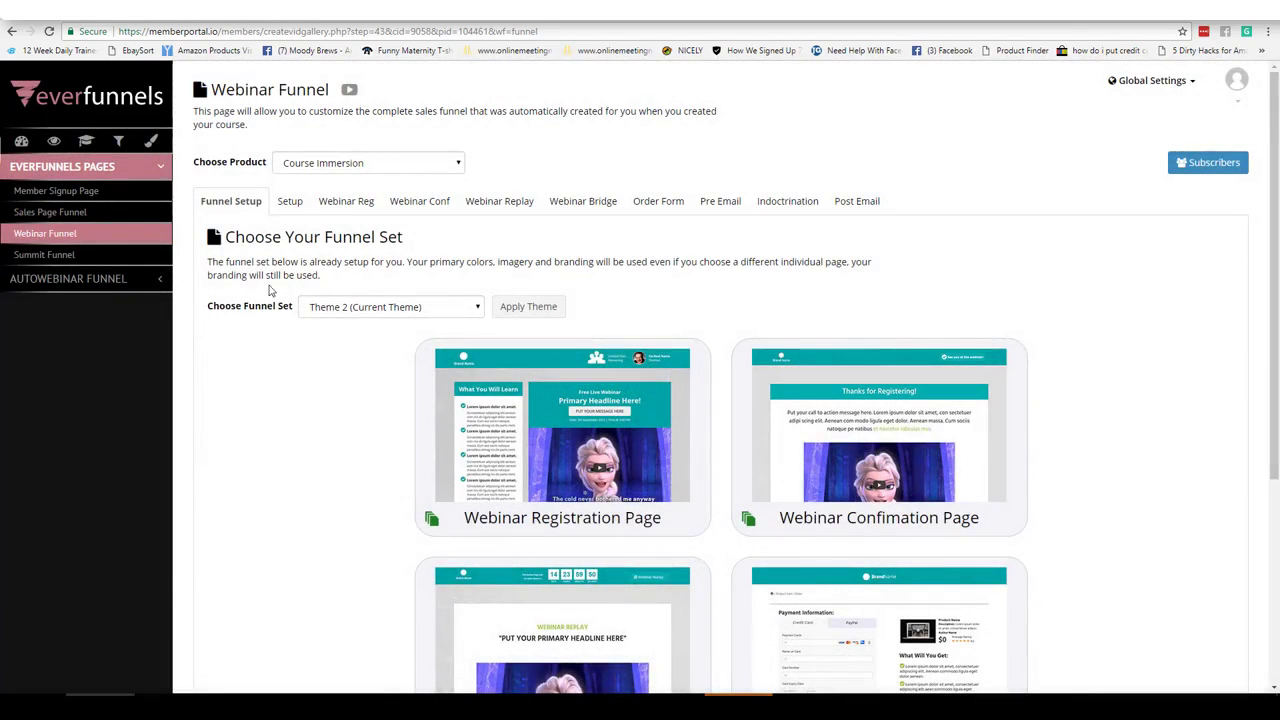
{"action": "left_click", "coordinate": [477, 309]}
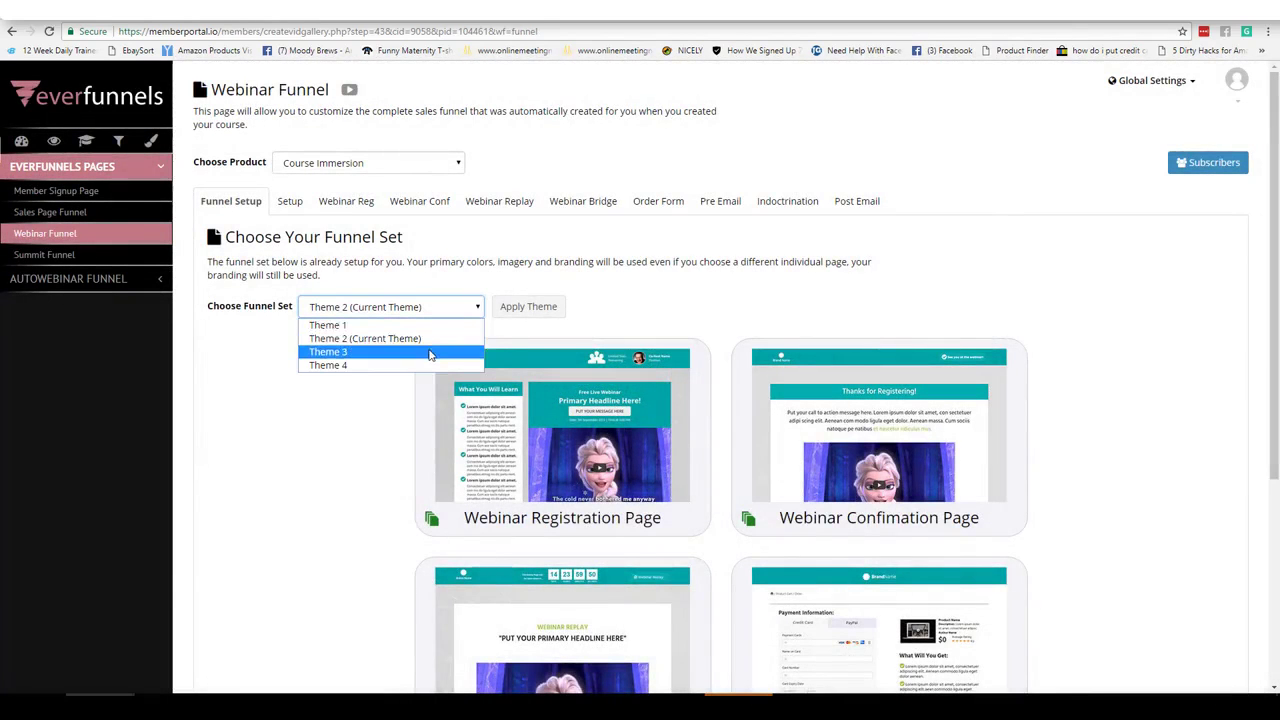
{"action": "left_click", "coordinate": [435, 352]}
{"action": "left_click", "coordinate": [479, 308]}
{"action": "left_click", "coordinate": [447, 367]}
{"action": "left_click", "coordinate": [479, 310]}
{"action": "left_click", "coordinate": [455, 326]}
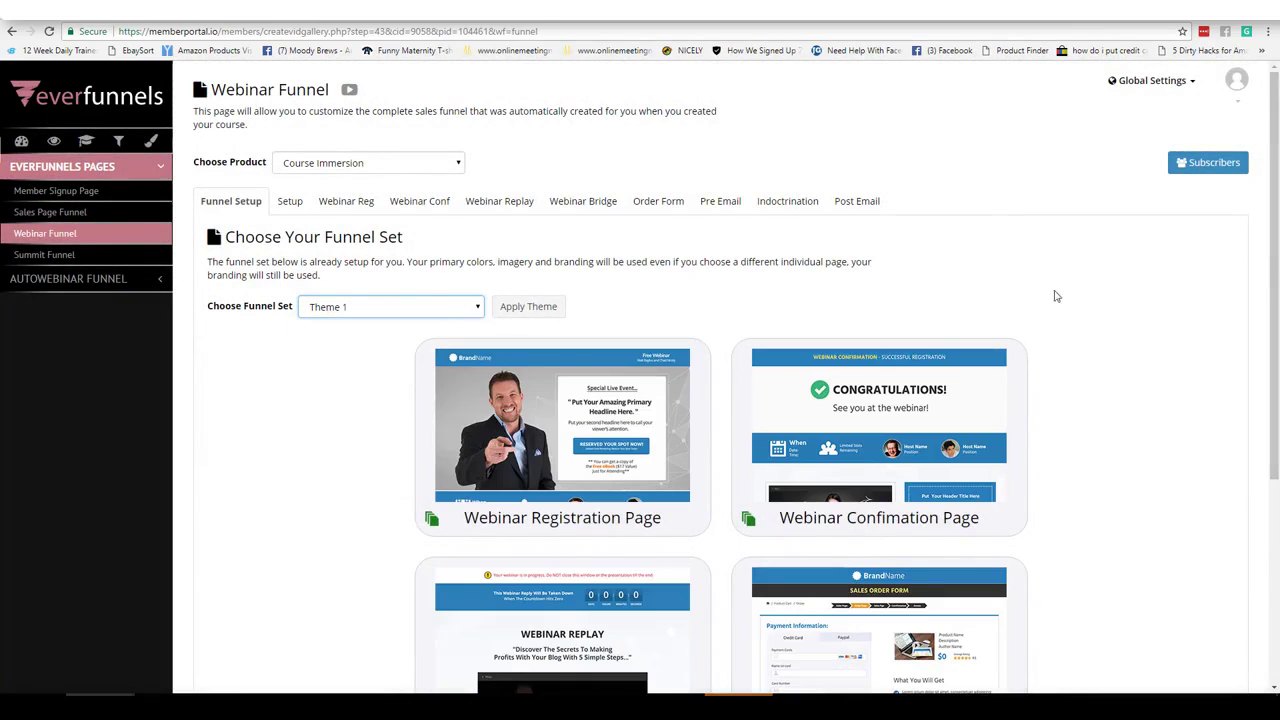
Look through the webinar page templates included in the Theme 1 funnel set.
{"action": "scroll", "coordinate": [650, 272], "scroll_direction": "down", "scroll_amount": 2}
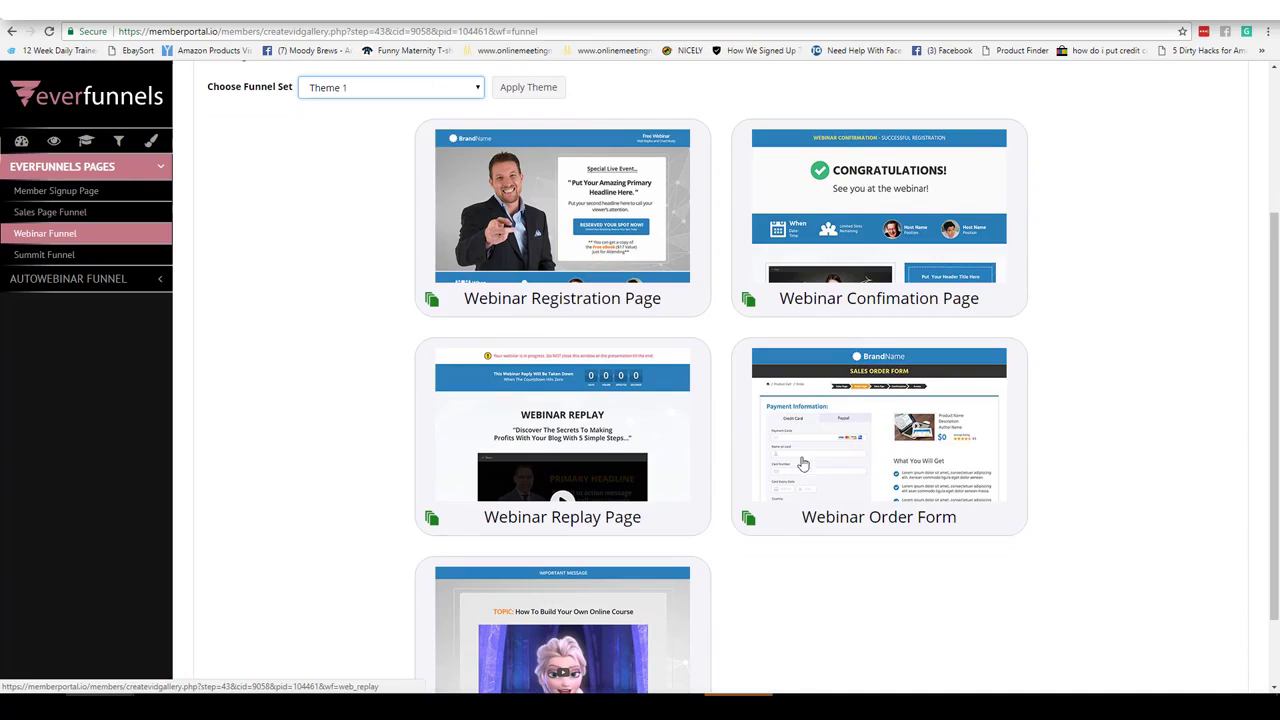
{"action": "scroll", "coordinate": [711, 494], "scroll_direction": "down", "scroll_amount": 1}
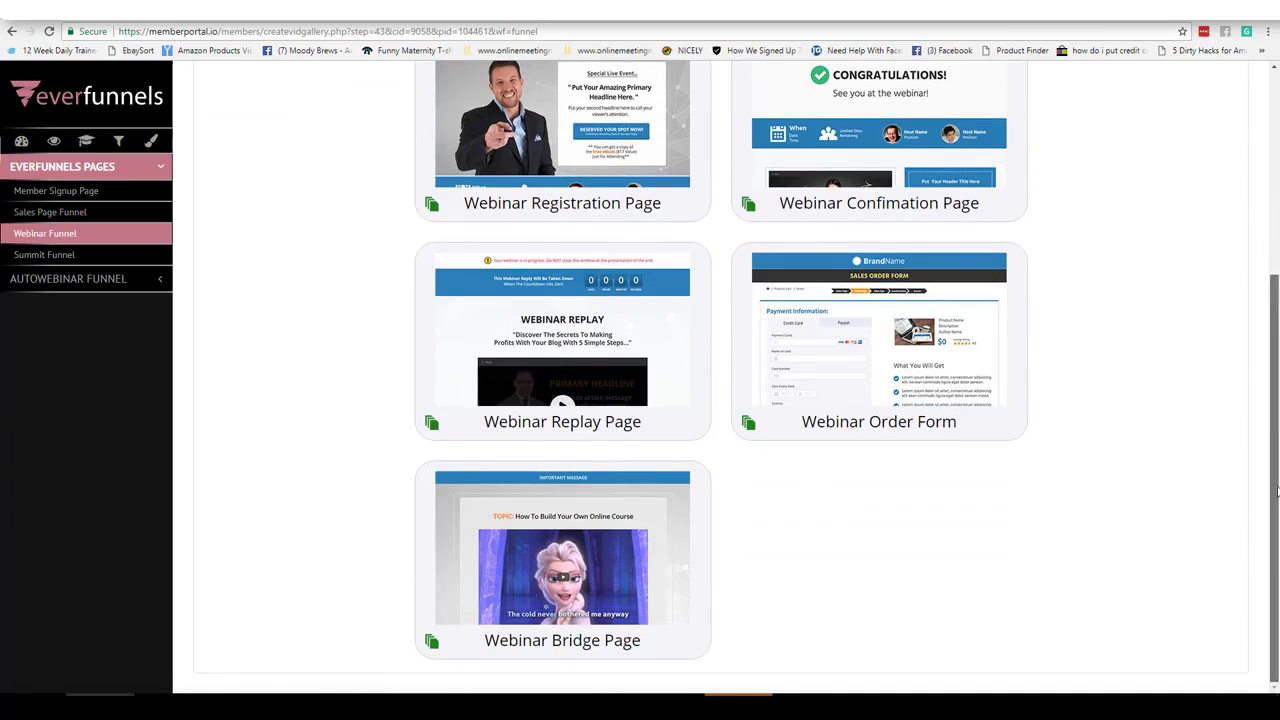
{"action": "scroll", "coordinate": [1250, 517], "scroll_direction": "up", "scroll_amount": 3}
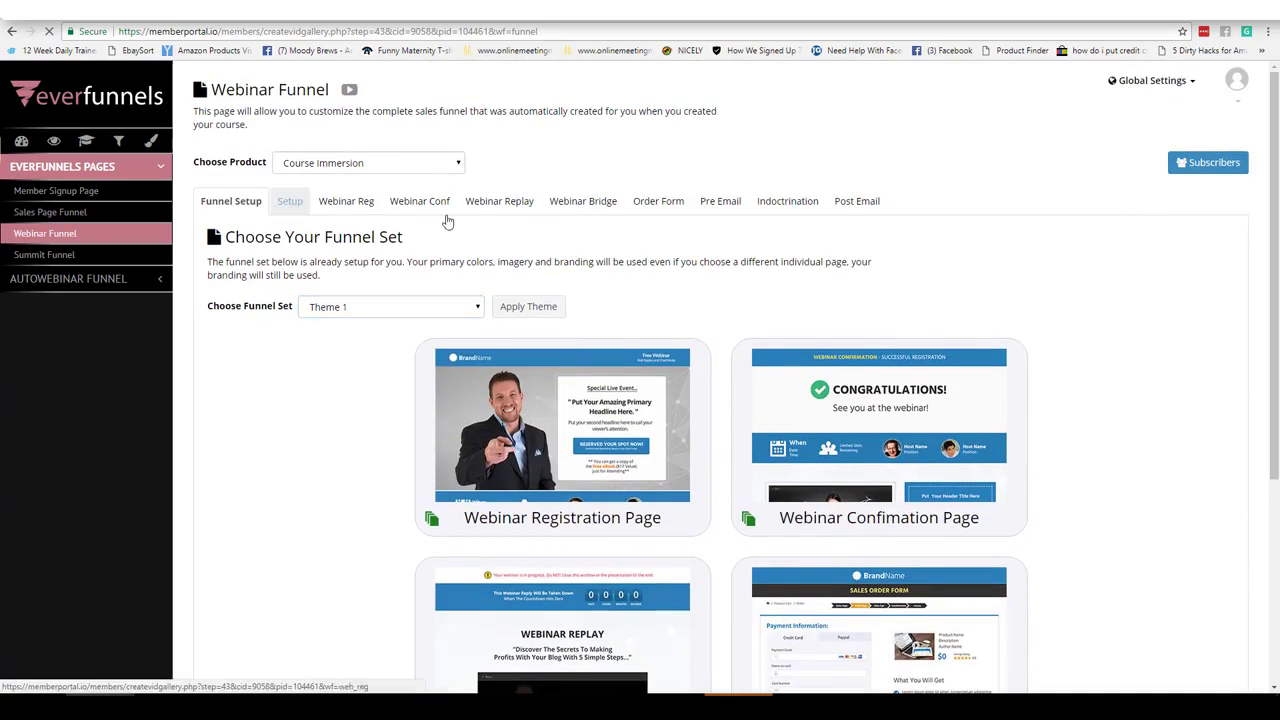
Open the Live Webinar Setup and view the autoresponder list for the pre email sequence without choosing one.
{"action": "left_click", "coordinate": [278, 207]}
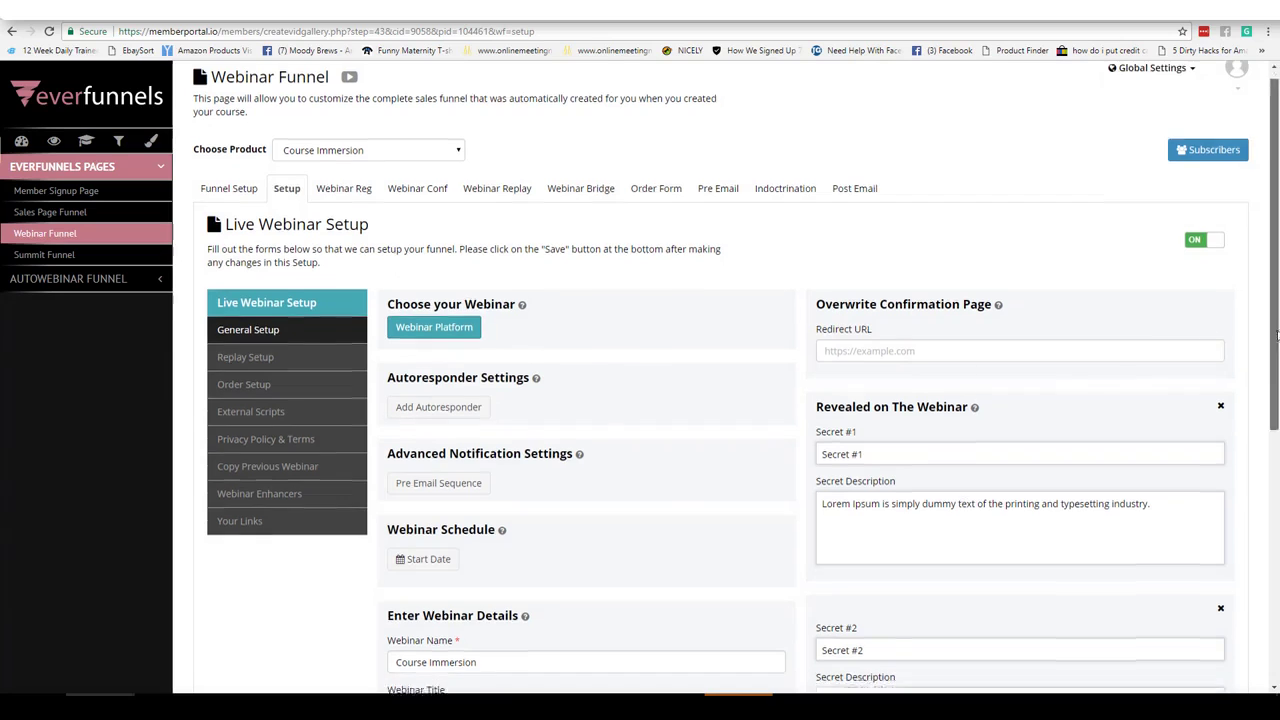
{"action": "scroll", "coordinate": [1263, 305], "scroll_direction": "down", "scroll_amount": 2}
{"action": "left_click", "coordinate": [455, 289]}
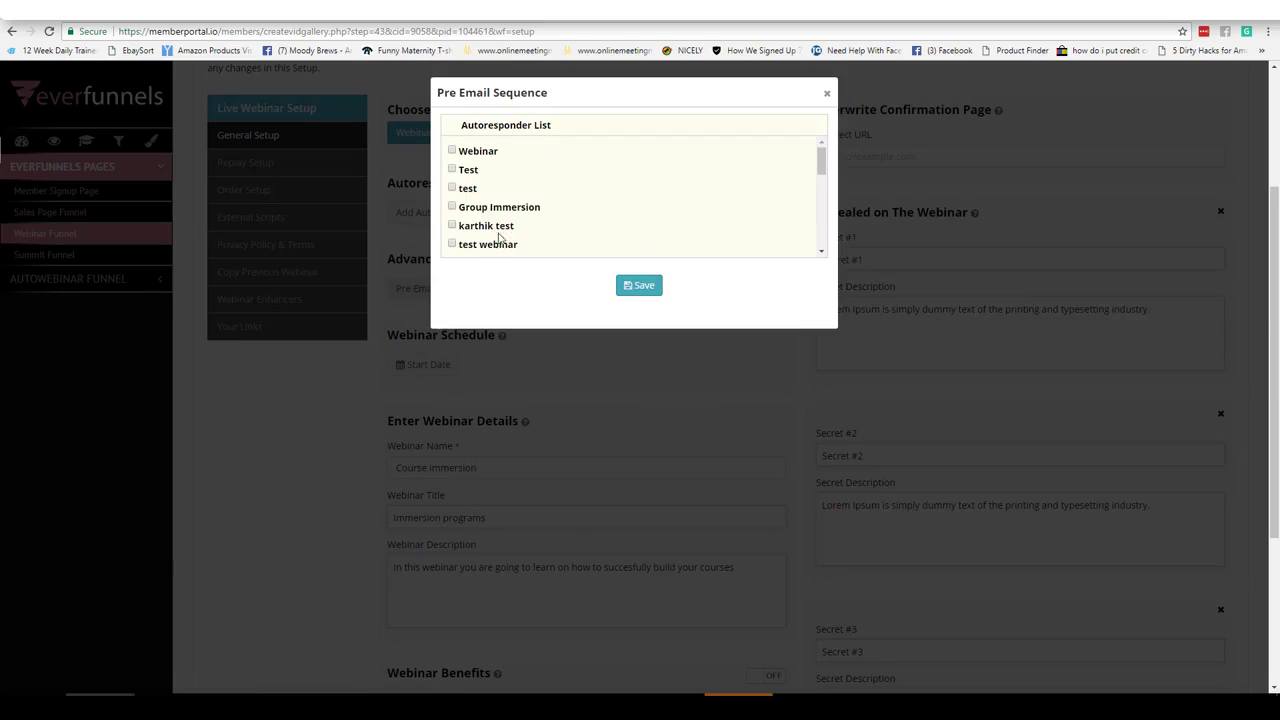
{"action": "left_click", "coordinate": [827, 93]}
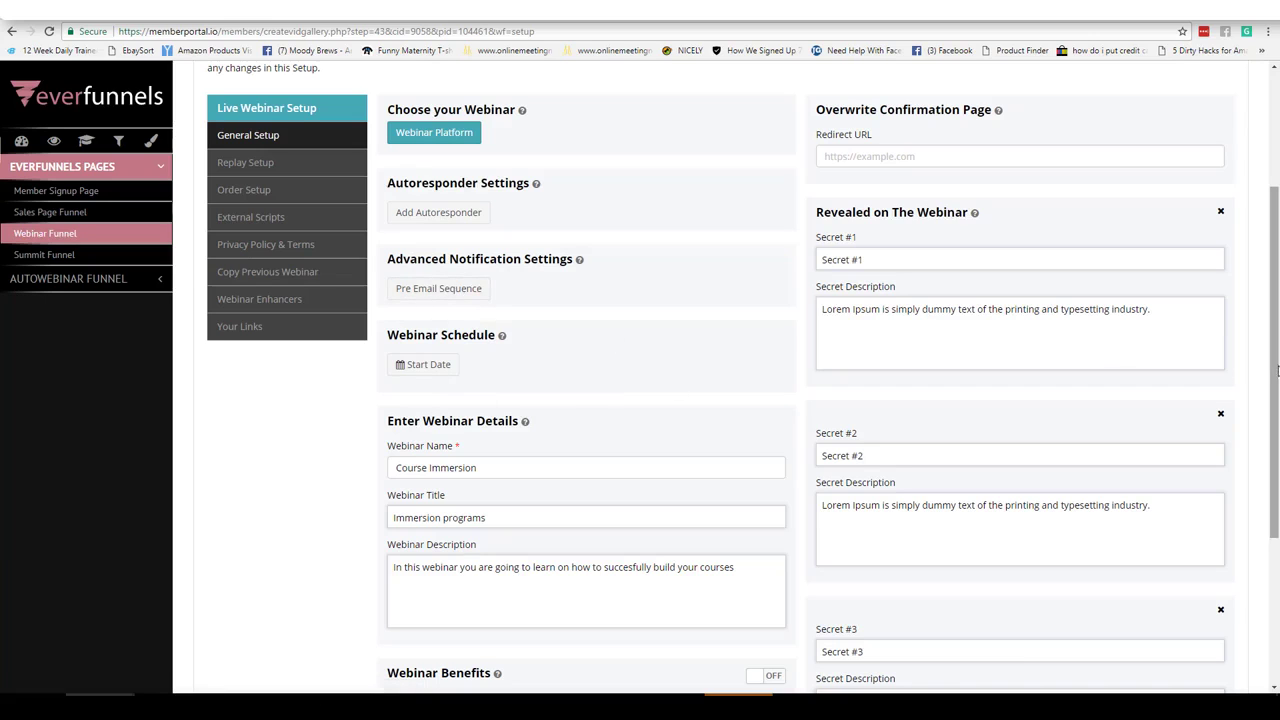
Review the webinar details, benefits, host and secrets fields in the webinar's general setup.
{"action": "left_click_drag", "start_coordinate": [1275, 369], "coordinate": [1275, 418]}
{"action": "scroll", "coordinate": [1123, 429], "scroll_direction": "down", "scroll_amount": 3}
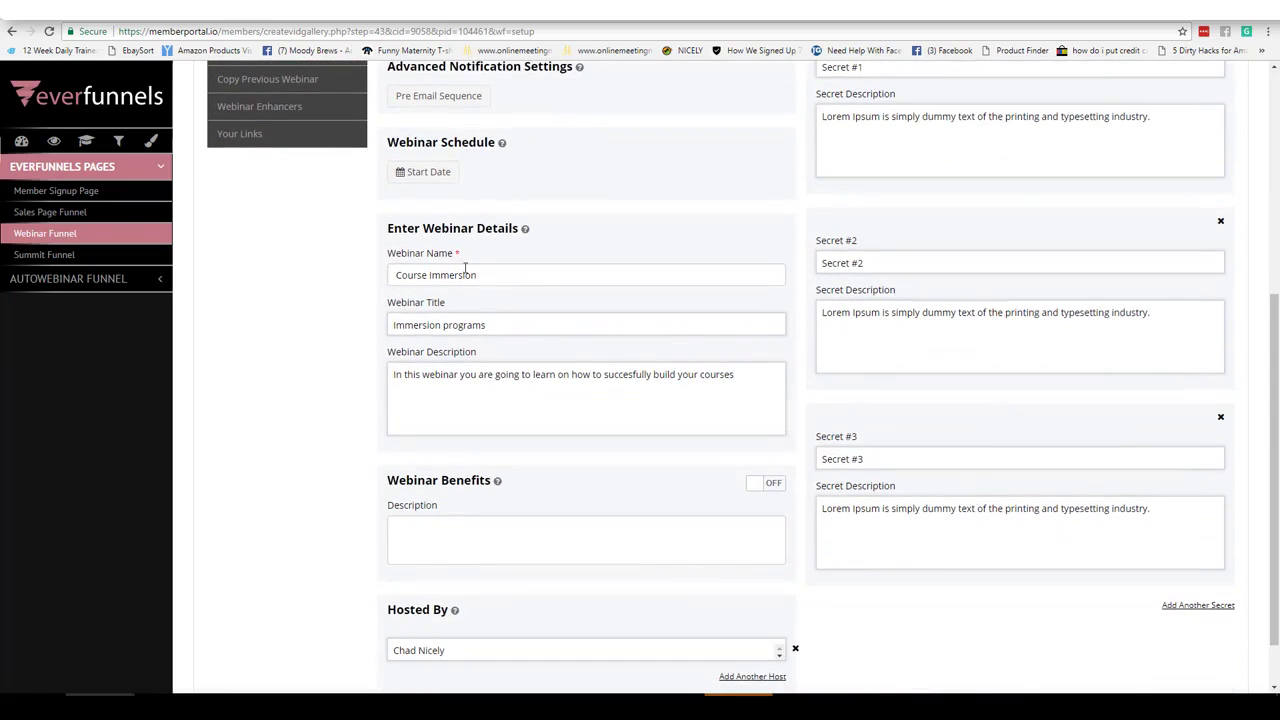
{"action": "left_click", "coordinate": [410, 560]}
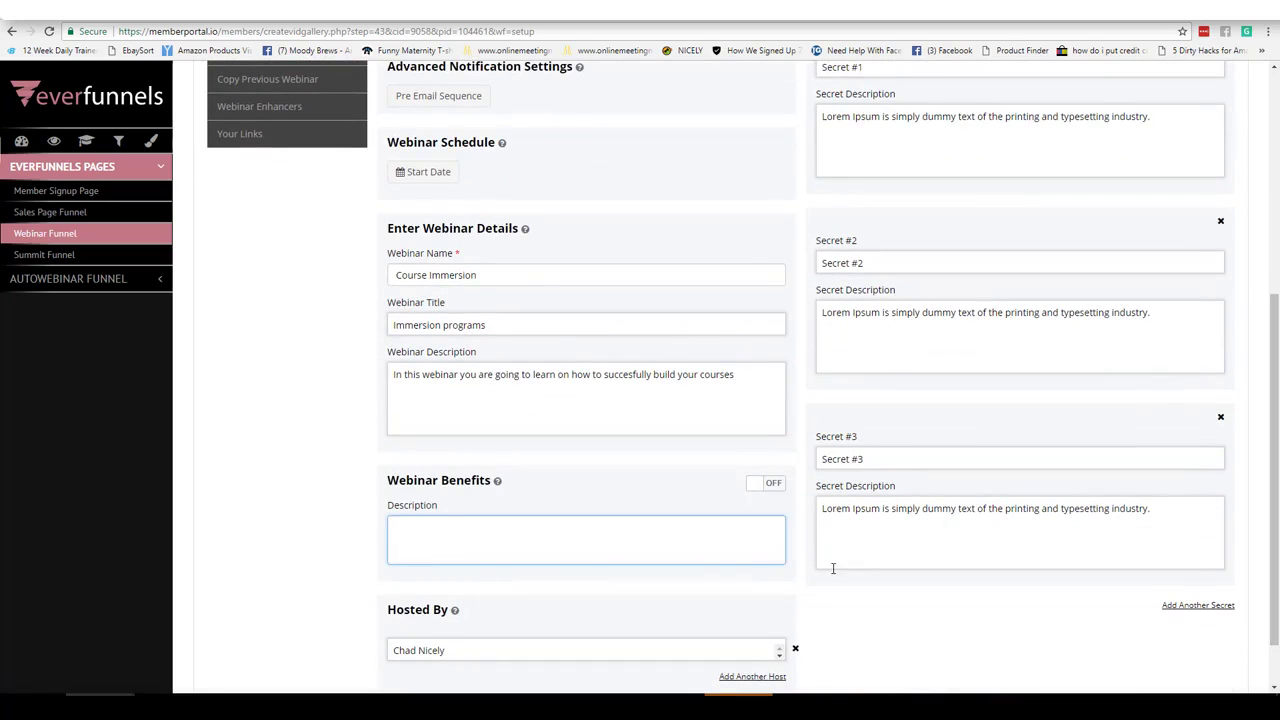
{"action": "scroll", "coordinate": [1275, 470], "scroll_direction": "down", "scroll_amount": 1}
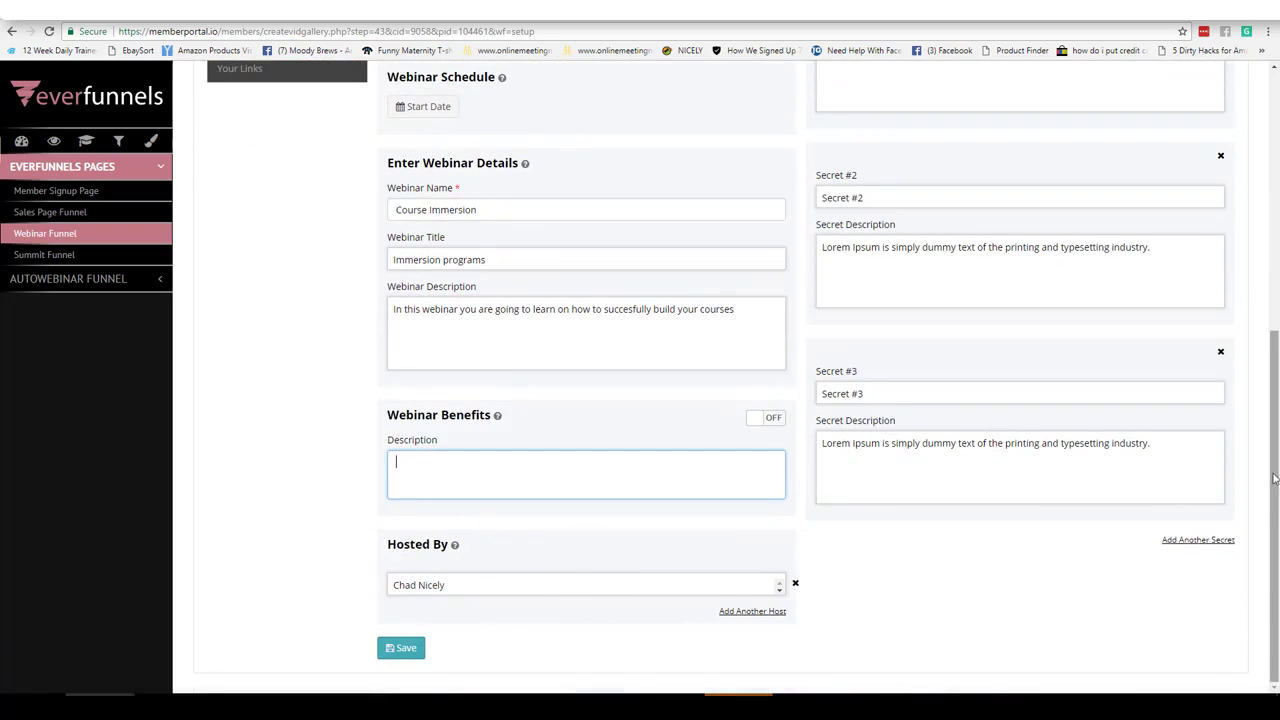
{"action": "scroll", "coordinate": [940, 482], "scroll_direction": "up", "scroll_amount": 8}
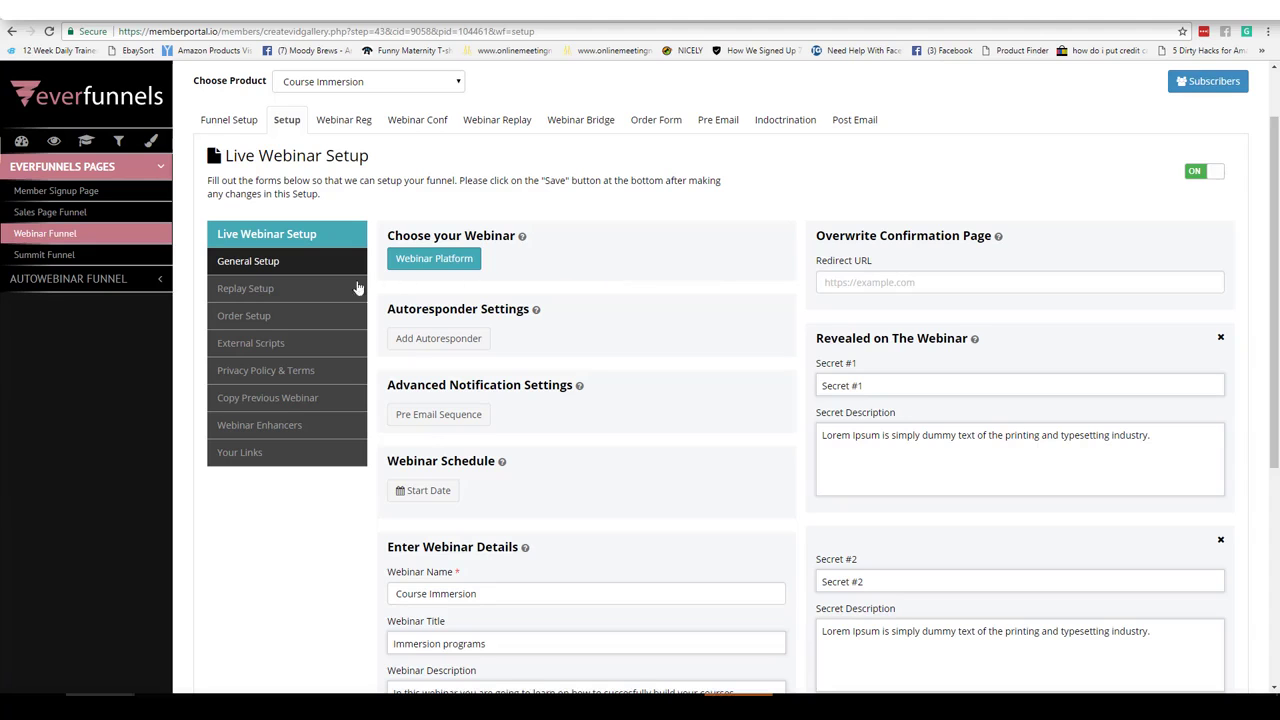
Open the webinar's Order Setup and examine the package choices and the "Here's What You'll Get" item texts.
{"action": "left_click", "coordinate": [250, 315]}
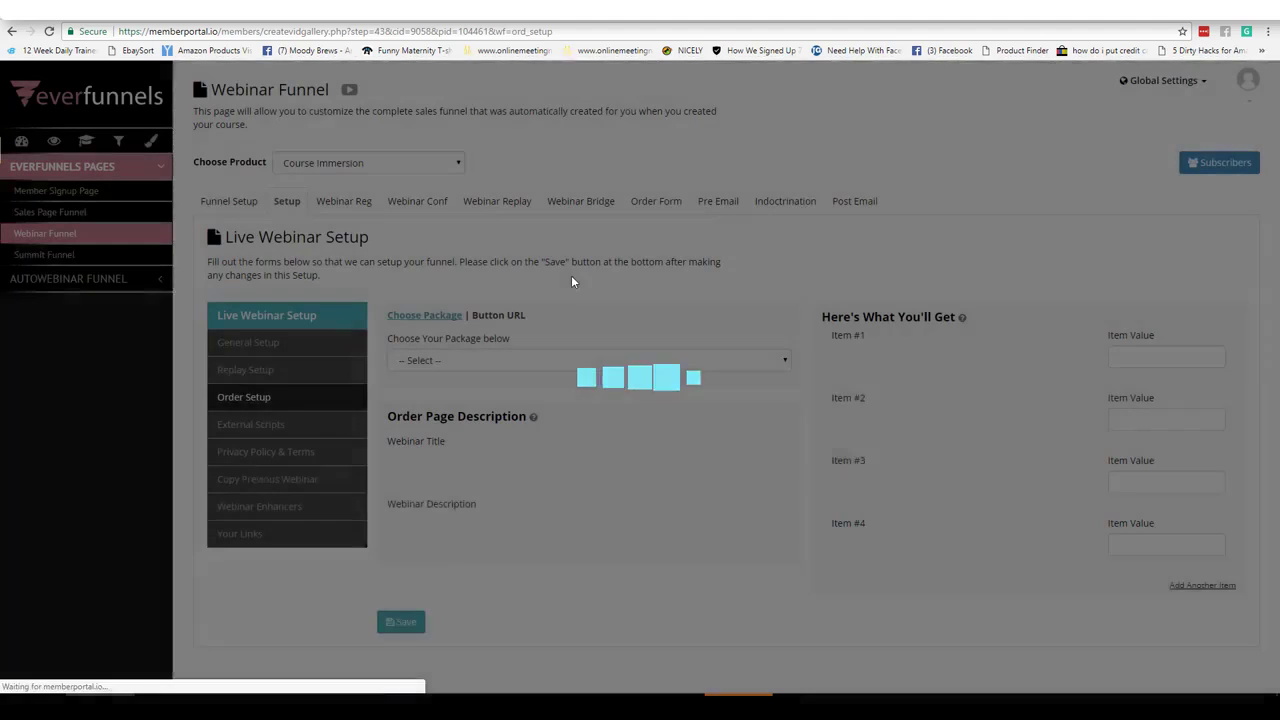
{"action": "left_click", "coordinate": [450, 361]}
{"action": "left_click", "coordinate": [455, 366]}
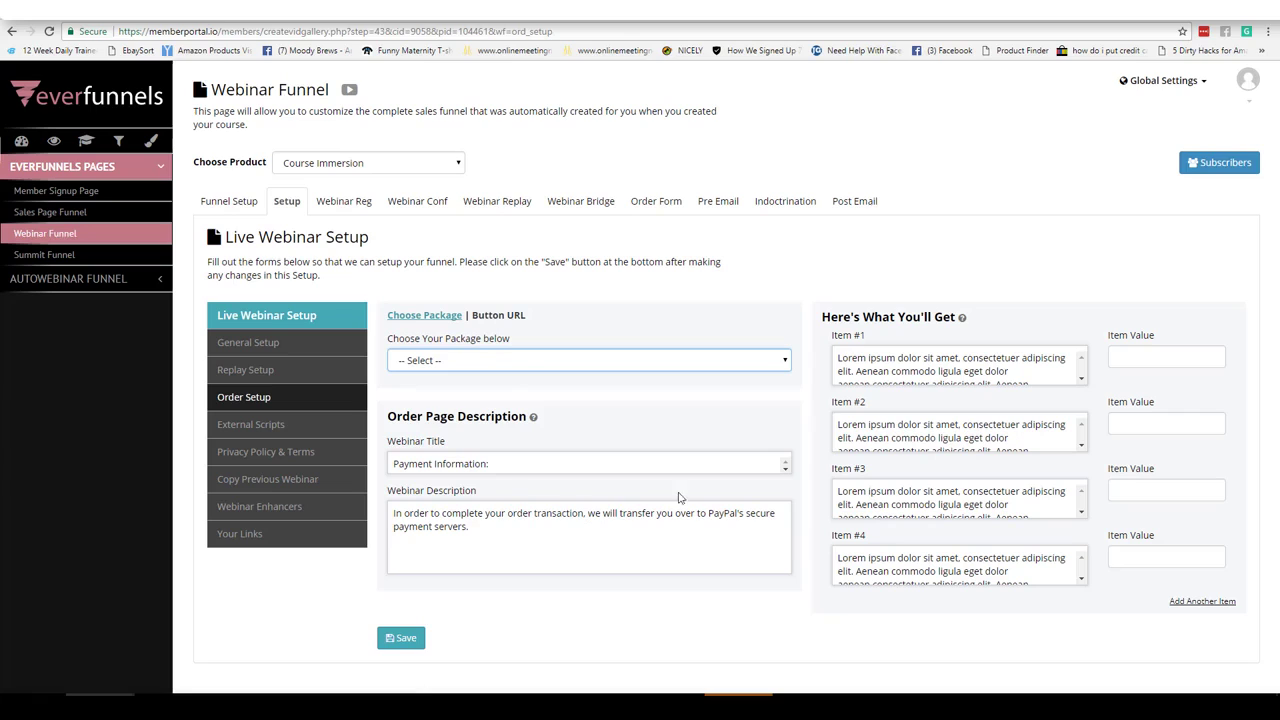
{"action": "left_click_drag", "start_coordinate": [874, 361], "coordinate": [871, 575]}
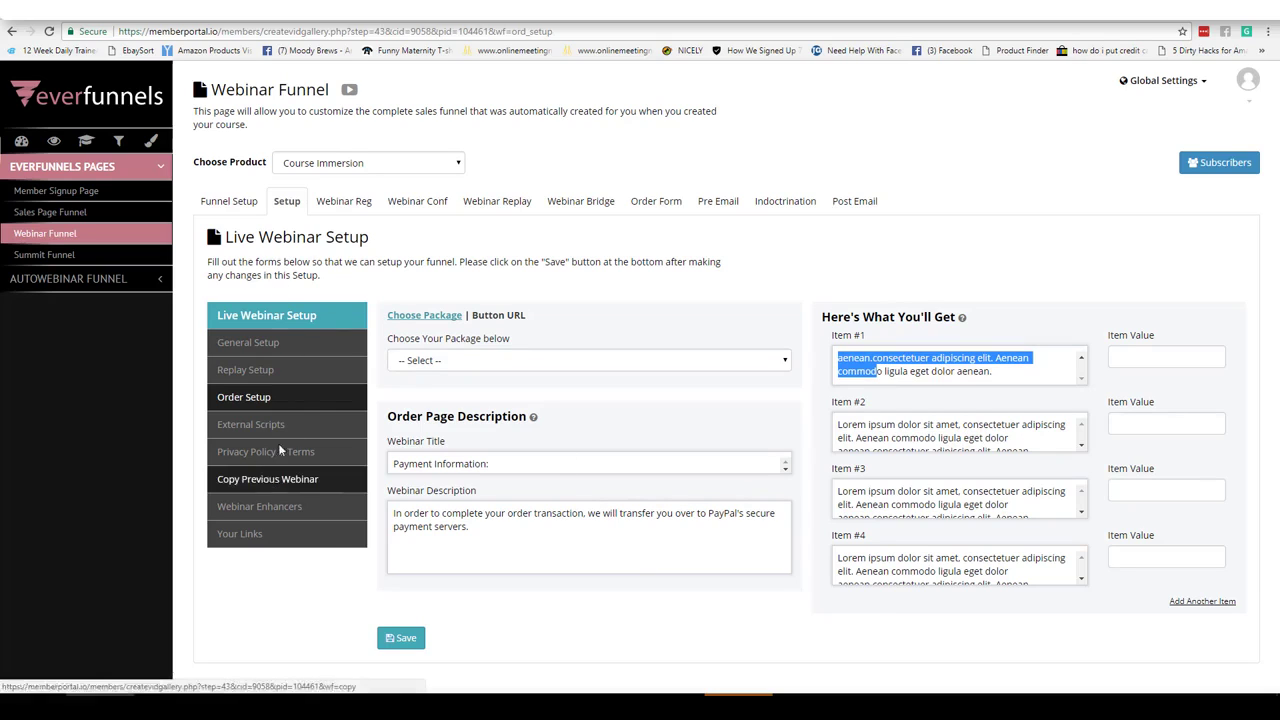
View the webinar registration, confirmation and replay pages in the live editor.
{"action": "left_click", "coordinate": [344, 201]}
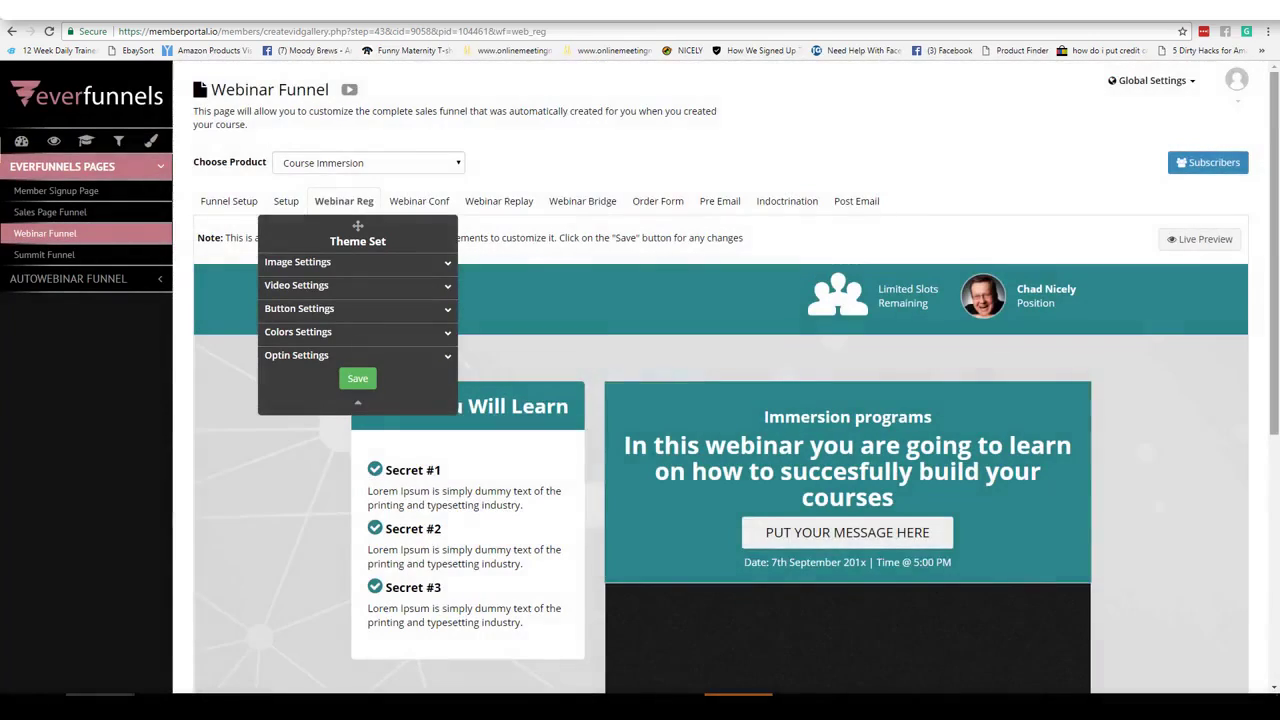
{"action": "mouse_move", "coordinate": [1276, 123]}
{"action": "left_mouse_down"}
{"action": "mouse_move", "coordinate": [1246, 457]}
{"action": "mouse_move", "coordinate": [1262, 121]}
{"action": "left_mouse_up"}
{"action": "left_click", "coordinate": [417, 197]}
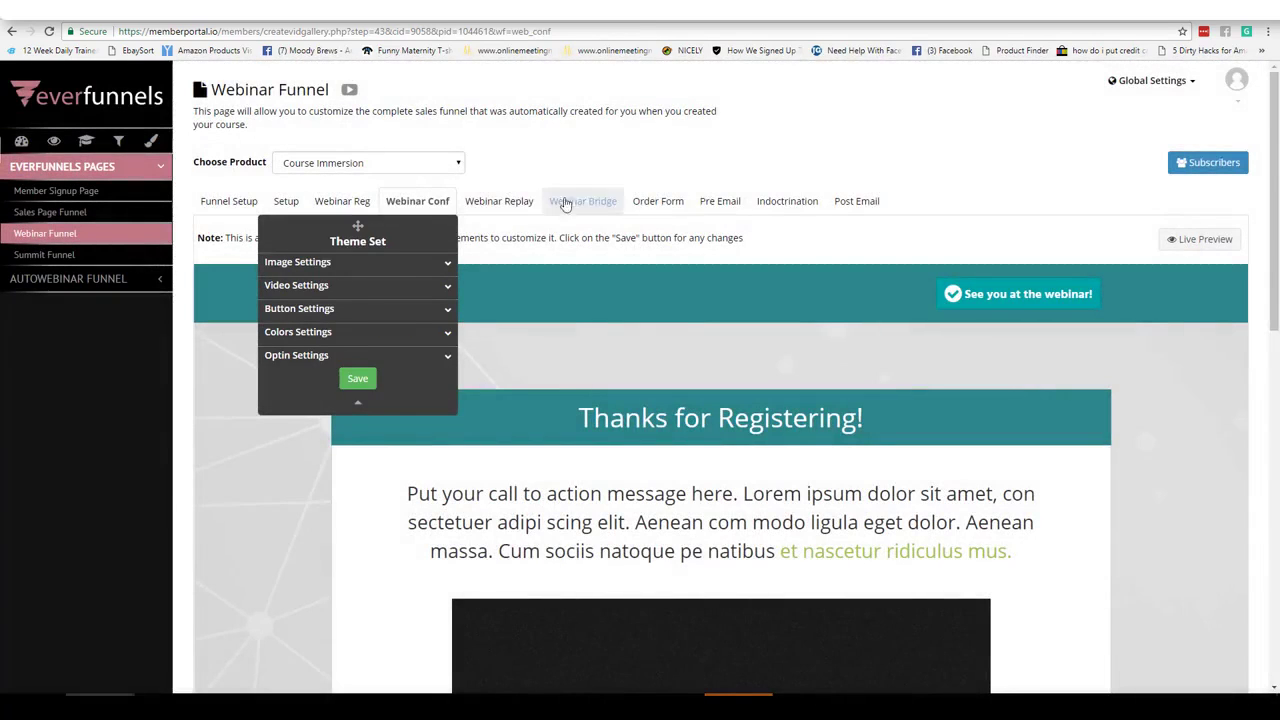
{"action": "left_click", "coordinate": [499, 205]}
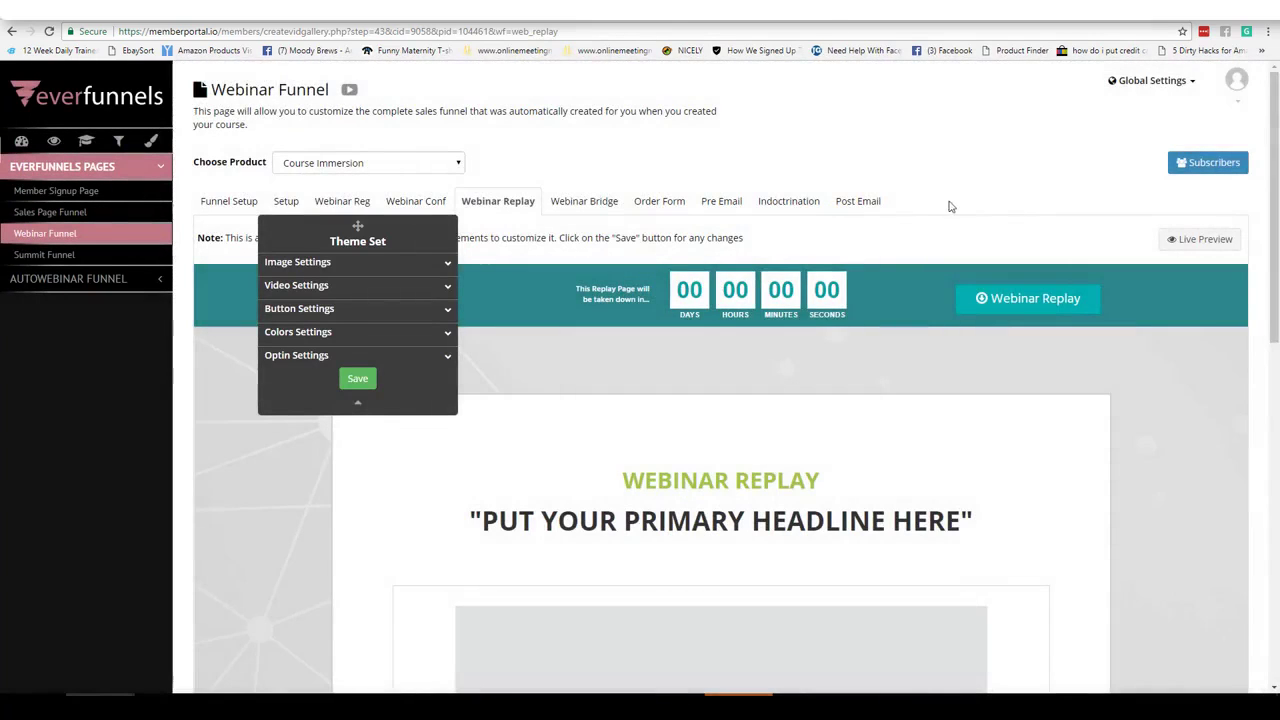
{"action": "scroll", "coordinate": [1245, 480], "scroll_direction": "down", "scroll_amount": 8}
{"action": "scroll", "coordinate": [1246, 400], "scroll_direction": "up", "scroll_amount": 8}
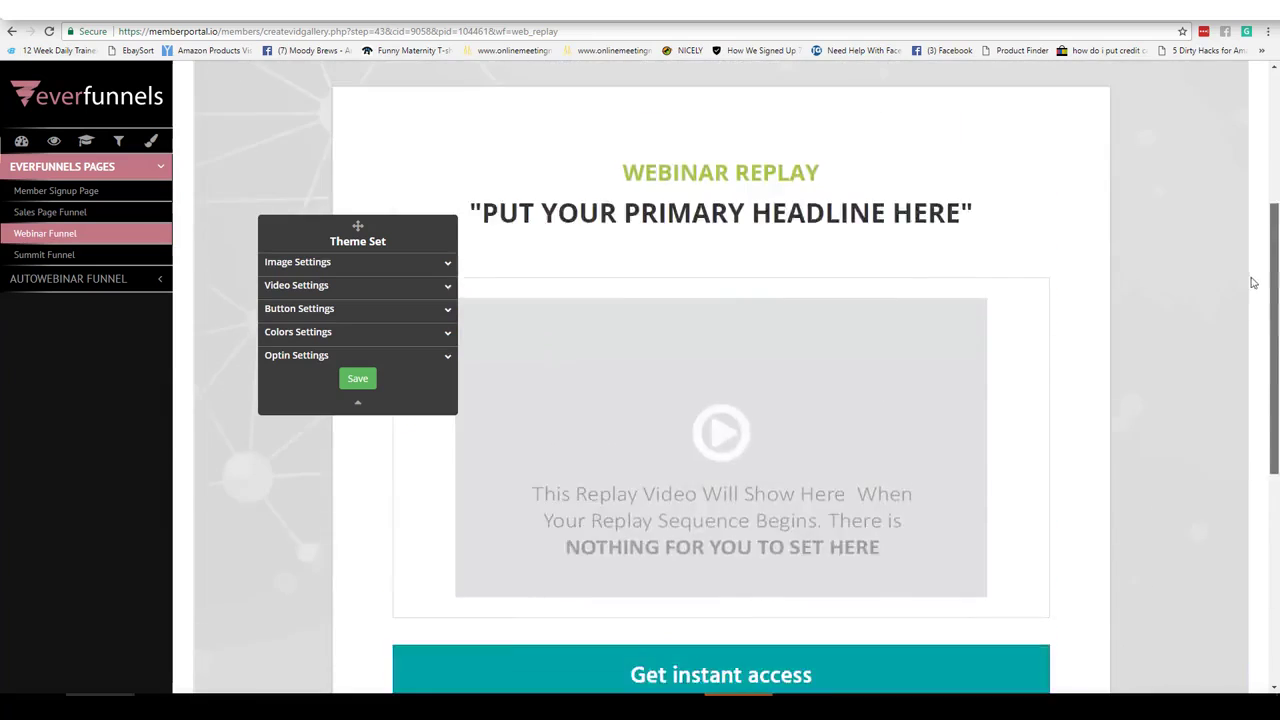
Change the webinar replay page's primary color to #229599.
{"action": "left_click", "coordinate": [449, 333]}
{"action": "left_click", "coordinate": [411, 357]}
{"action": "left_click_drag", "start_coordinate": [425, 390], "coordinate": [444, 405]}
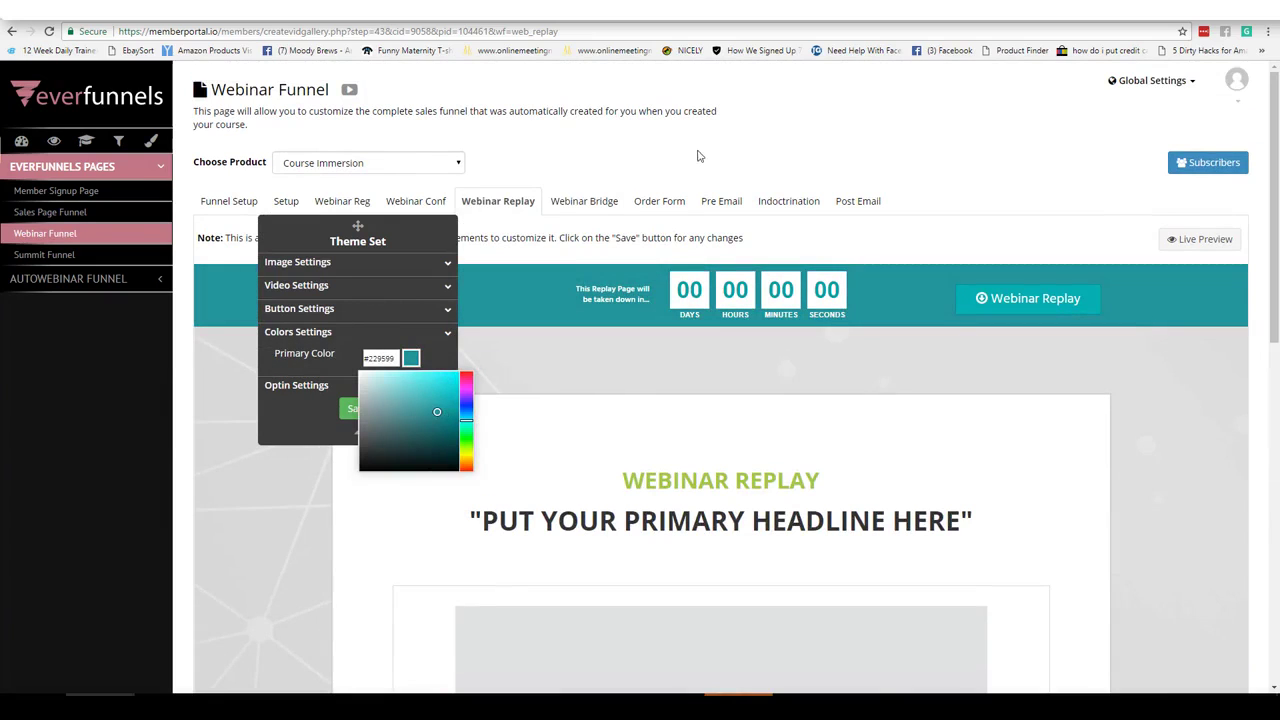
View the webinar bridge page and apply the Theme 1 funnel set to the webinar funnel.
{"action": "left_click", "coordinate": [601, 204]}
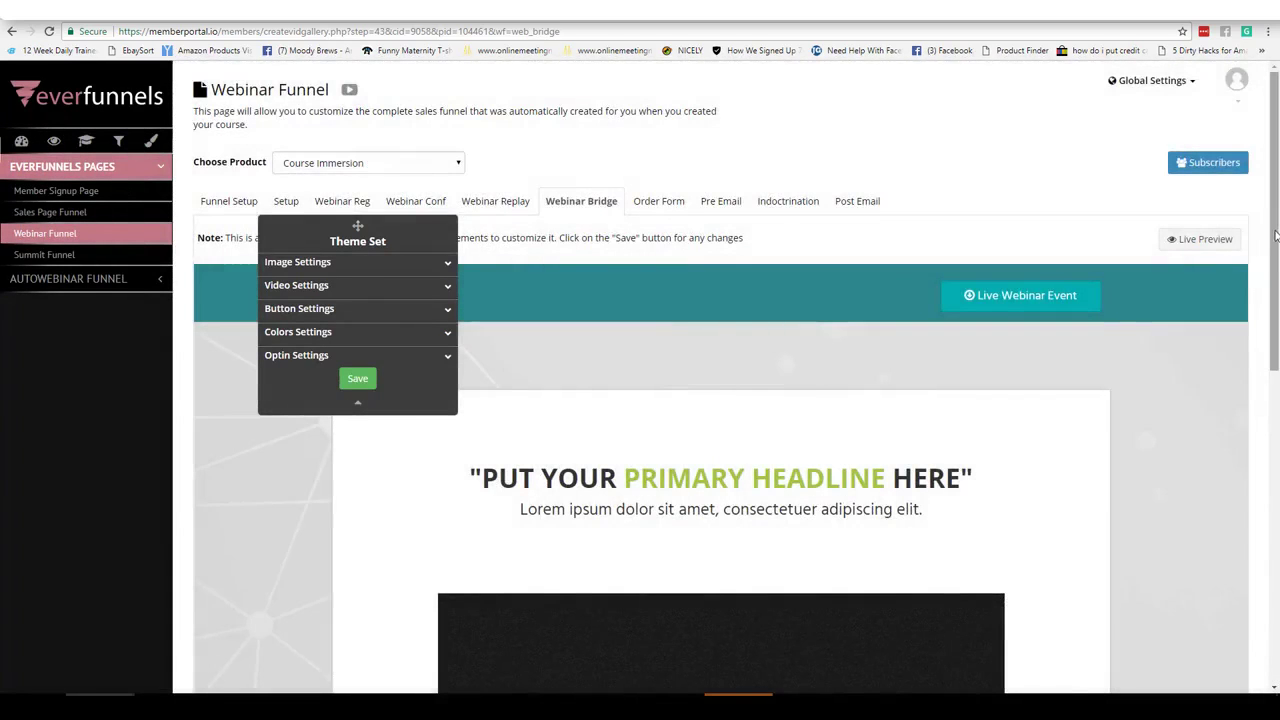
{"action": "mouse_move", "coordinate": [1274, 239]}
{"action": "left_mouse_down"}
{"action": "mouse_move", "coordinate": [1265, 507]}
{"action": "mouse_move", "coordinate": [1265, 235]}
{"action": "left_mouse_up"}
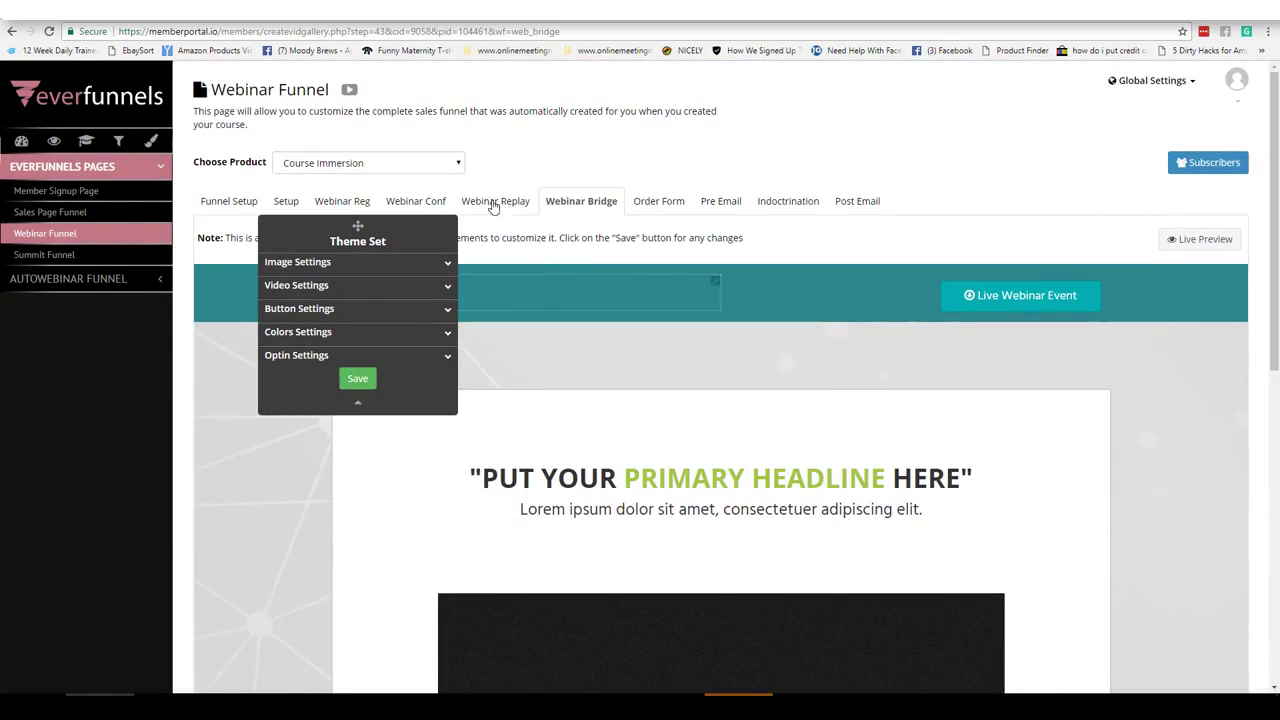
{"action": "left_click", "coordinate": [231, 203]}
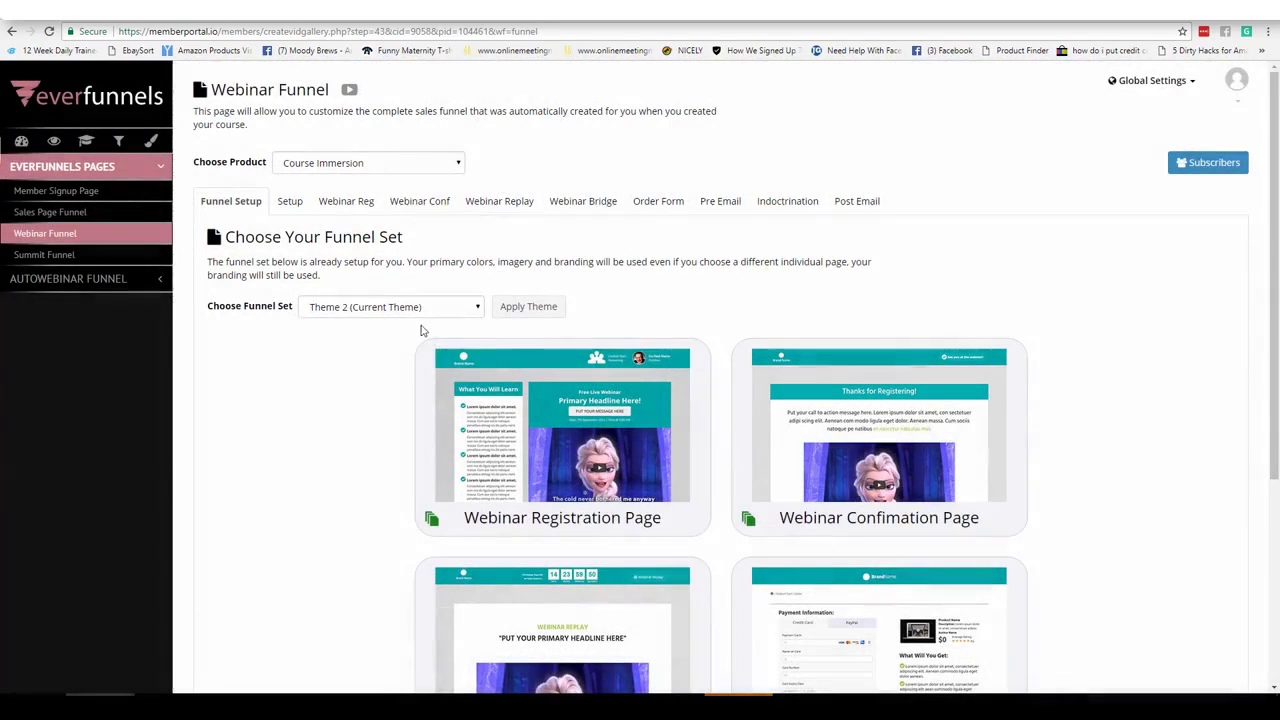
{"action": "left_click", "coordinate": [470, 308]}
{"action": "left_click", "coordinate": [340, 324]}
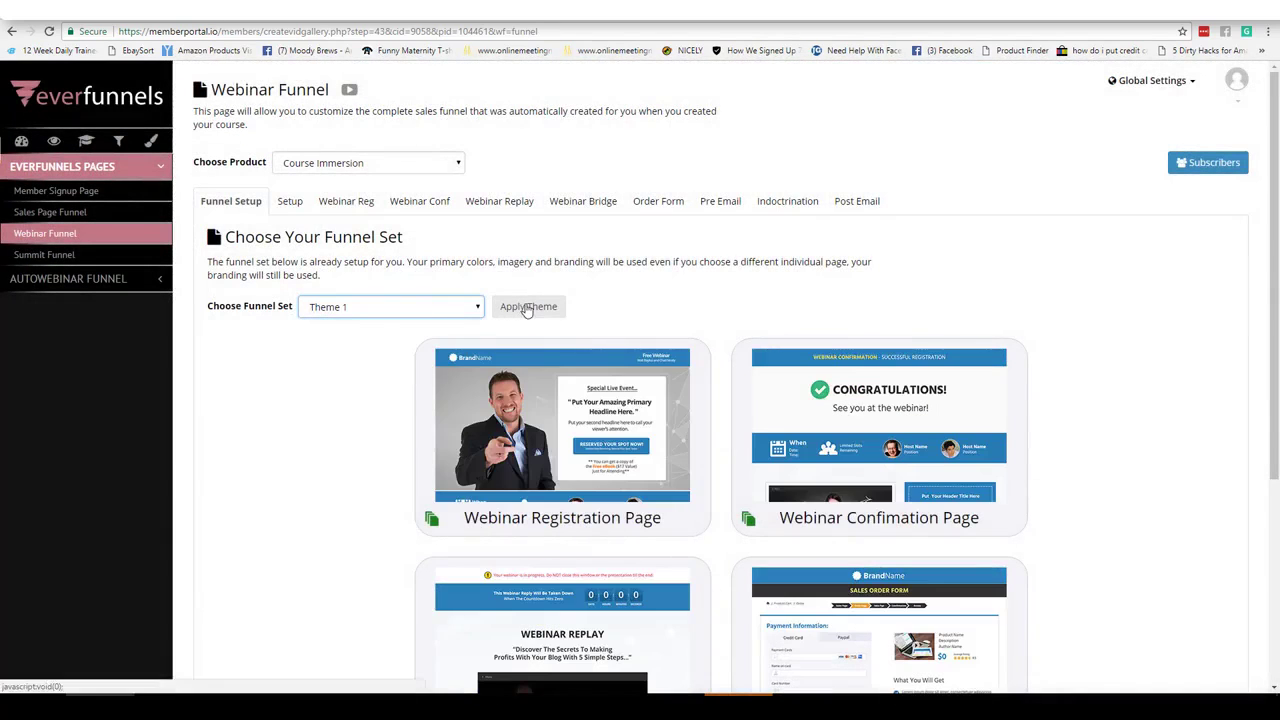
{"action": "left_click", "coordinate": [527, 307]}
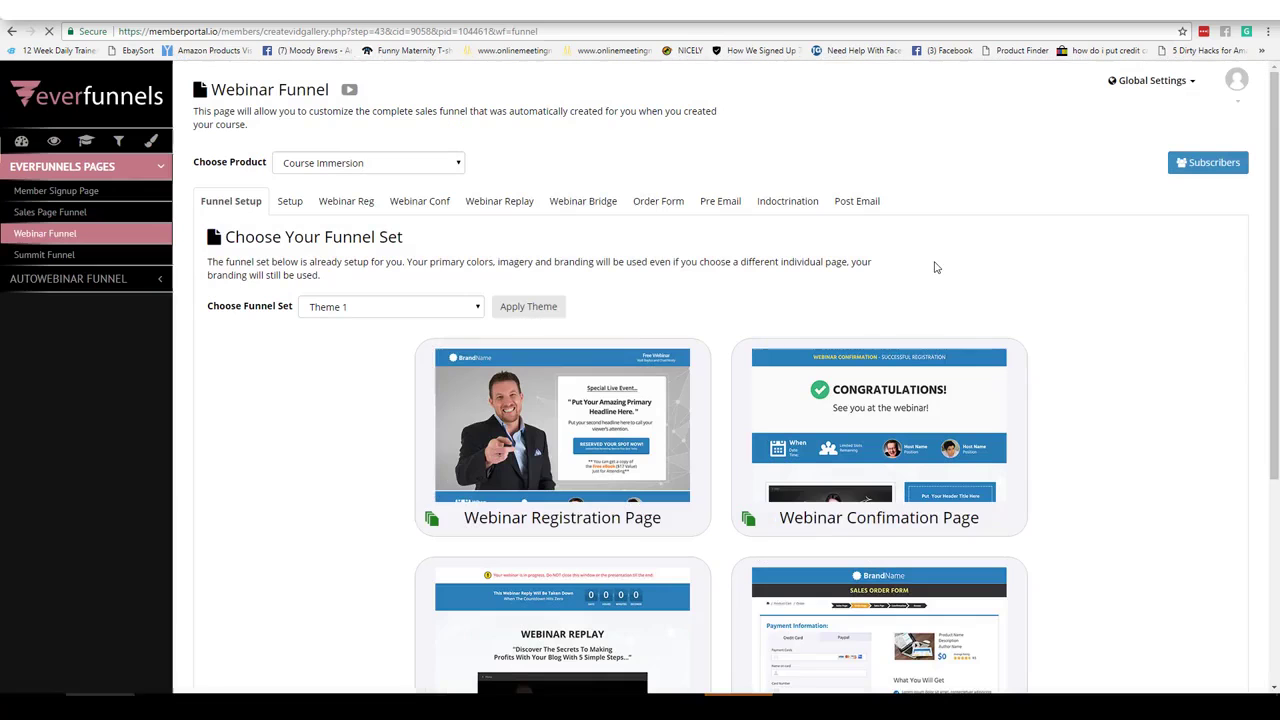
Examine the webinar registration, confirmation, replay, bridge and order form pages in the newly applied theme.
{"action": "left_click", "coordinate": [352, 203]}
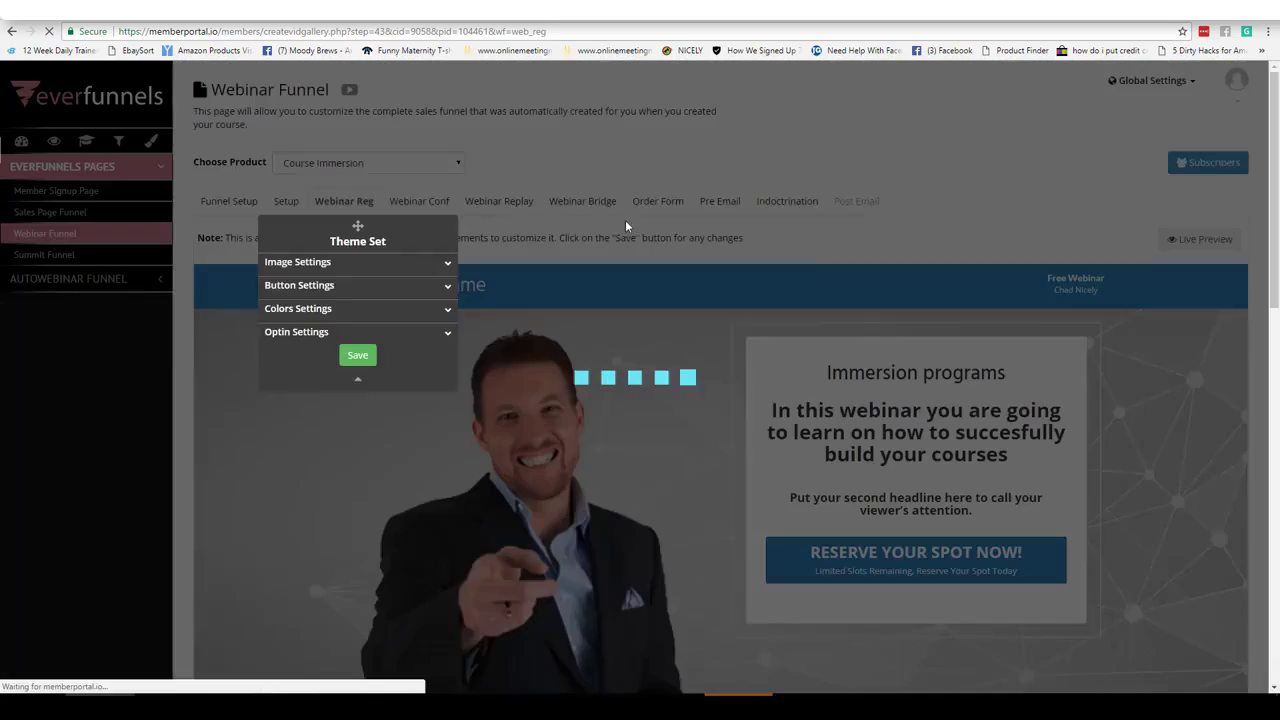
{"action": "scroll", "coordinate": [1273, 166], "scroll_direction": "down", "scroll_amount": 1}
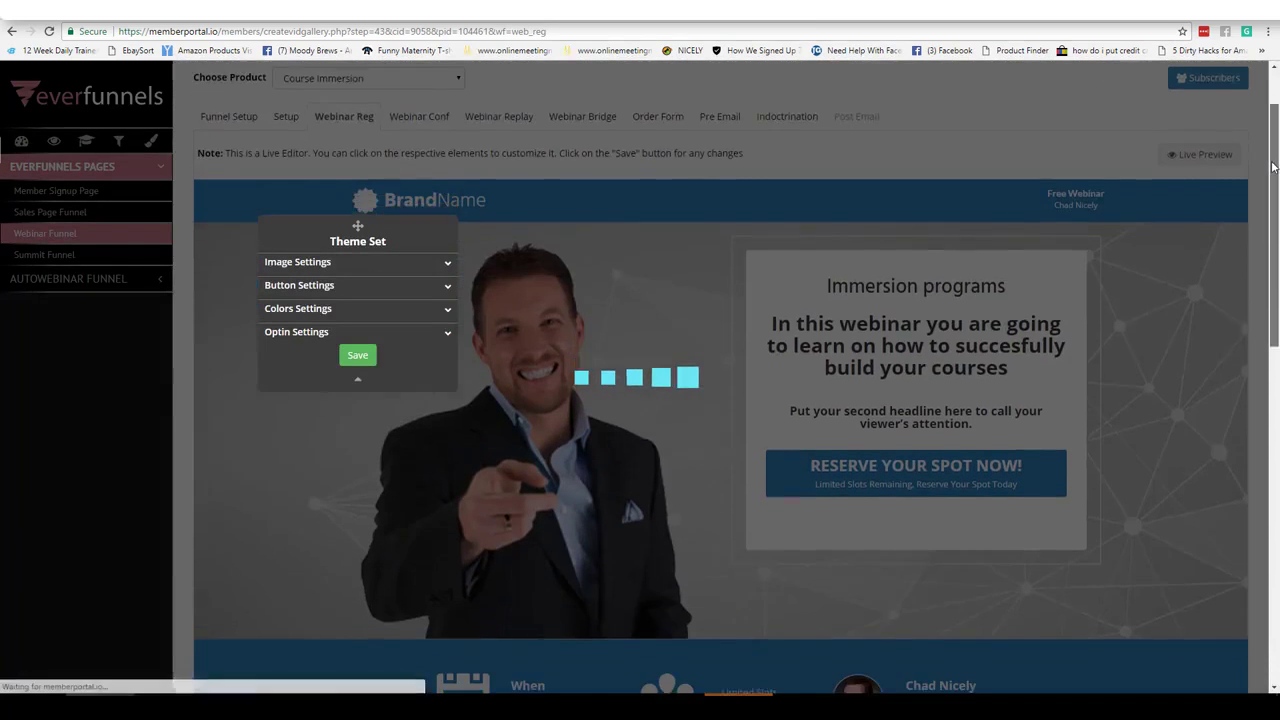
{"action": "left_click", "coordinate": [933, 352]}
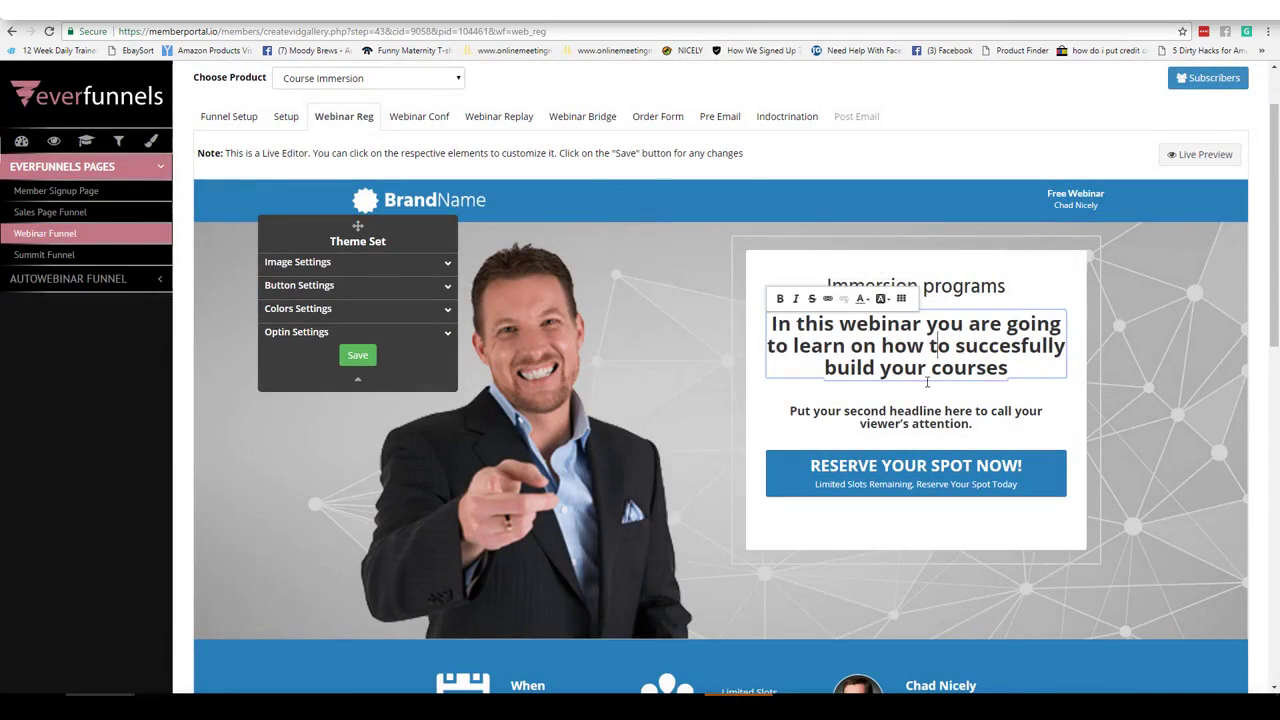
{"action": "left_click_drag", "start_coordinate": [1274, 194], "coordinate": [1262, 131]}
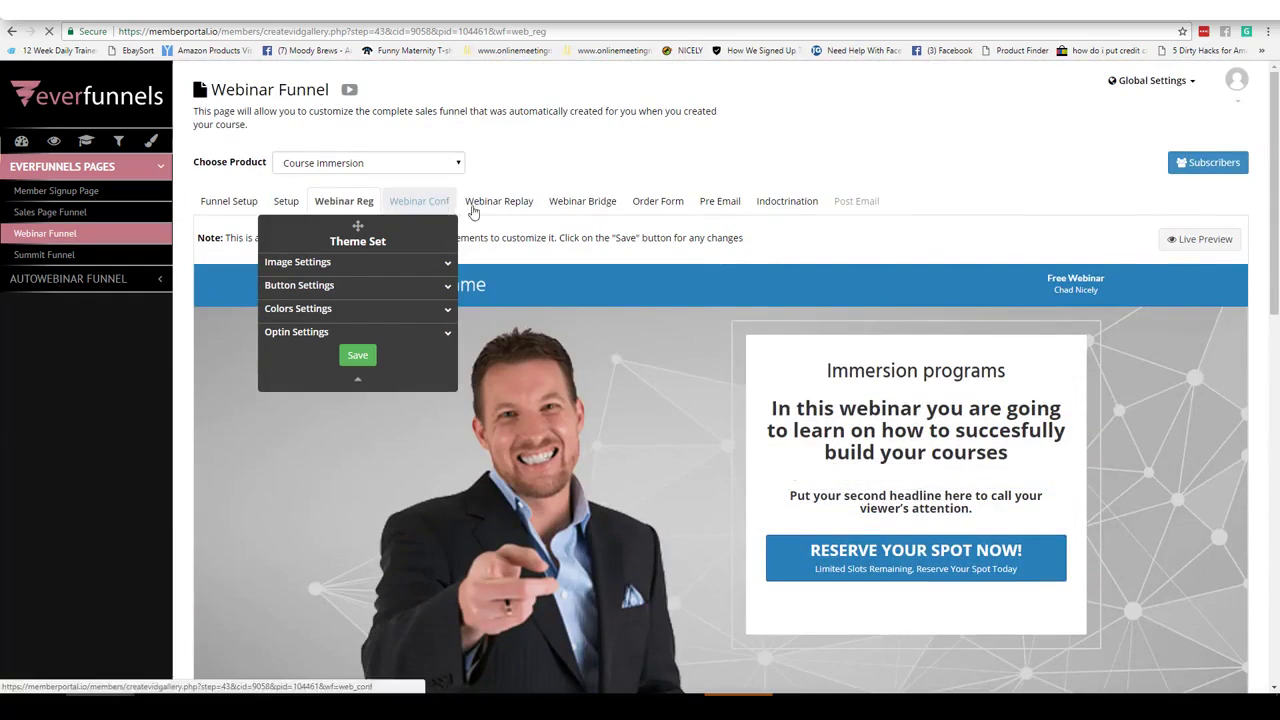
{"action": "left_click", "coordinate": [474, 212]}
{"action": "left_click", "coordinate": [514, 202]}
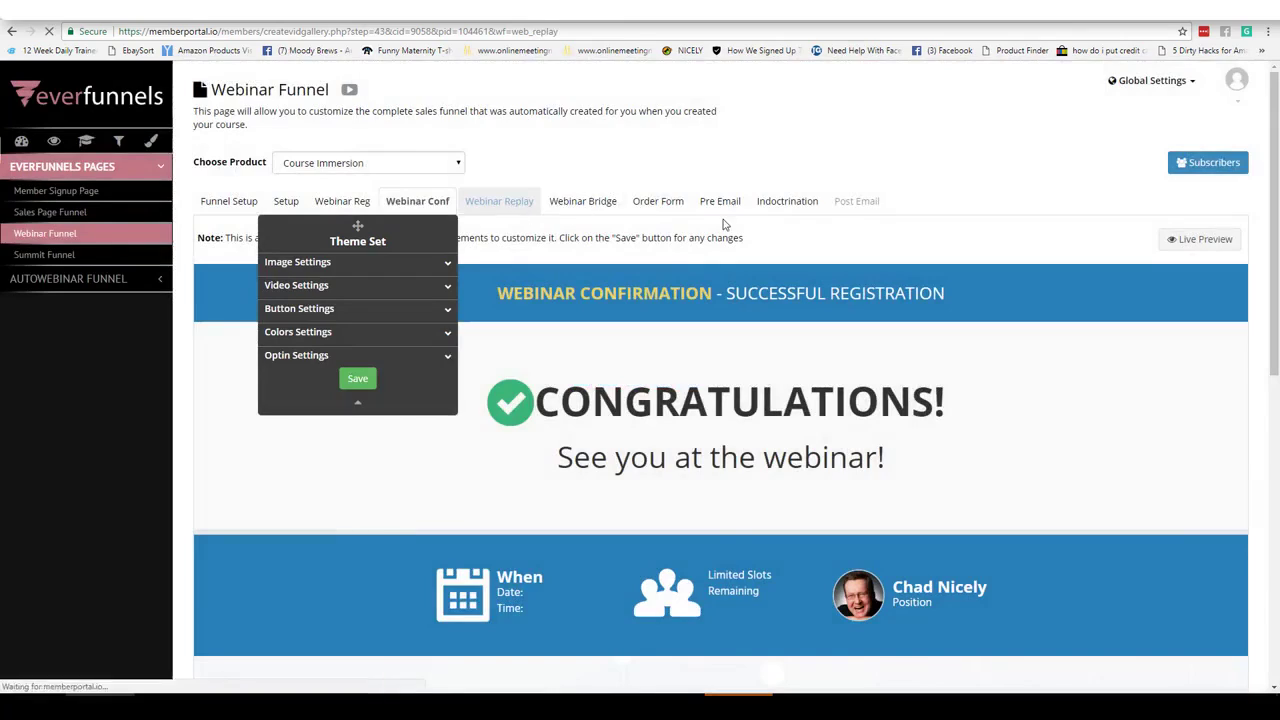
{"action": "left_click", "coordinate": [591, 204]}
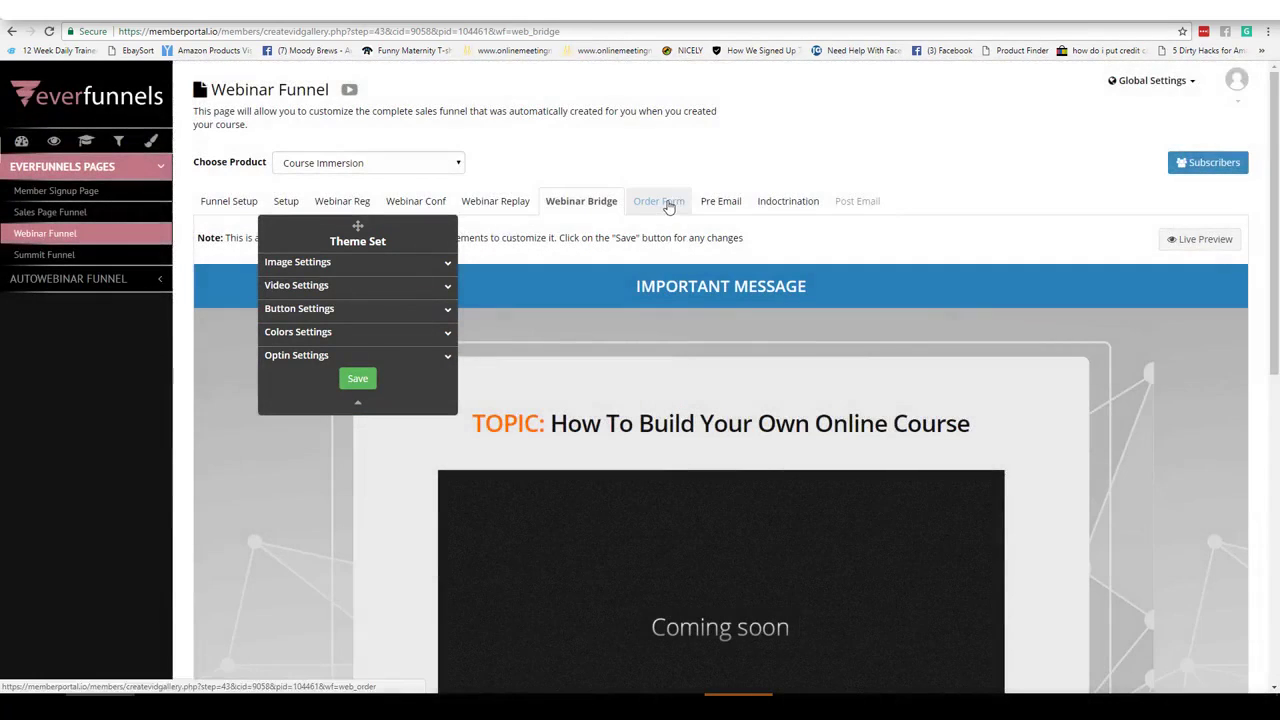
{"action": "left_click", "coordinate": [669, 204]}
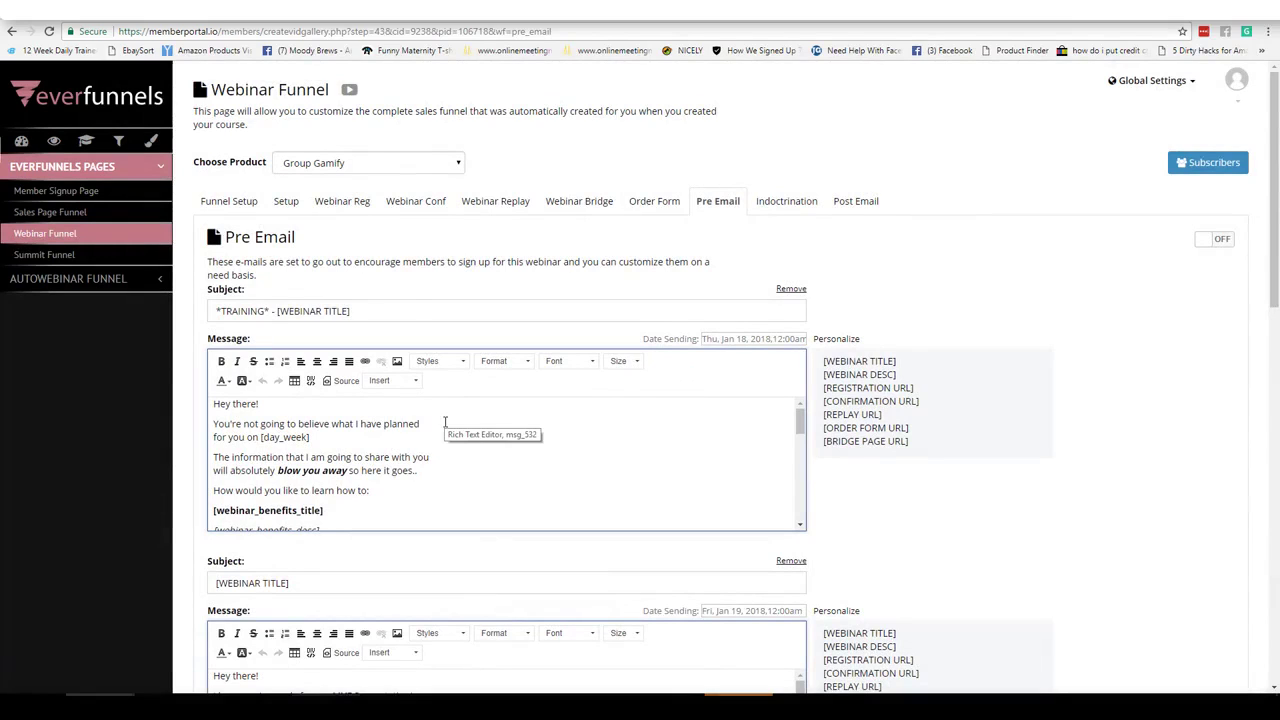
Examine the subject line and message body of the first pre-webinar email.
{"action": "triple_click", "coordinate": [391, 311]}
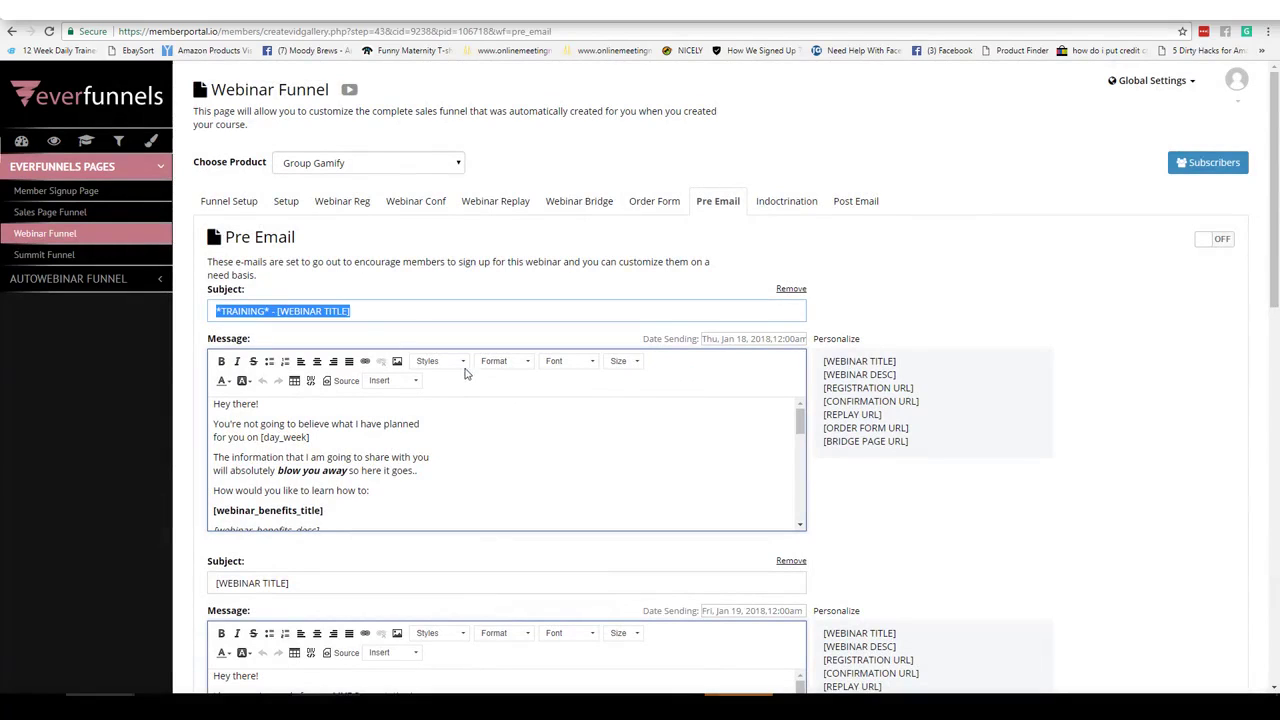
{"action": "left_click", "coordinate": [370, 305]}
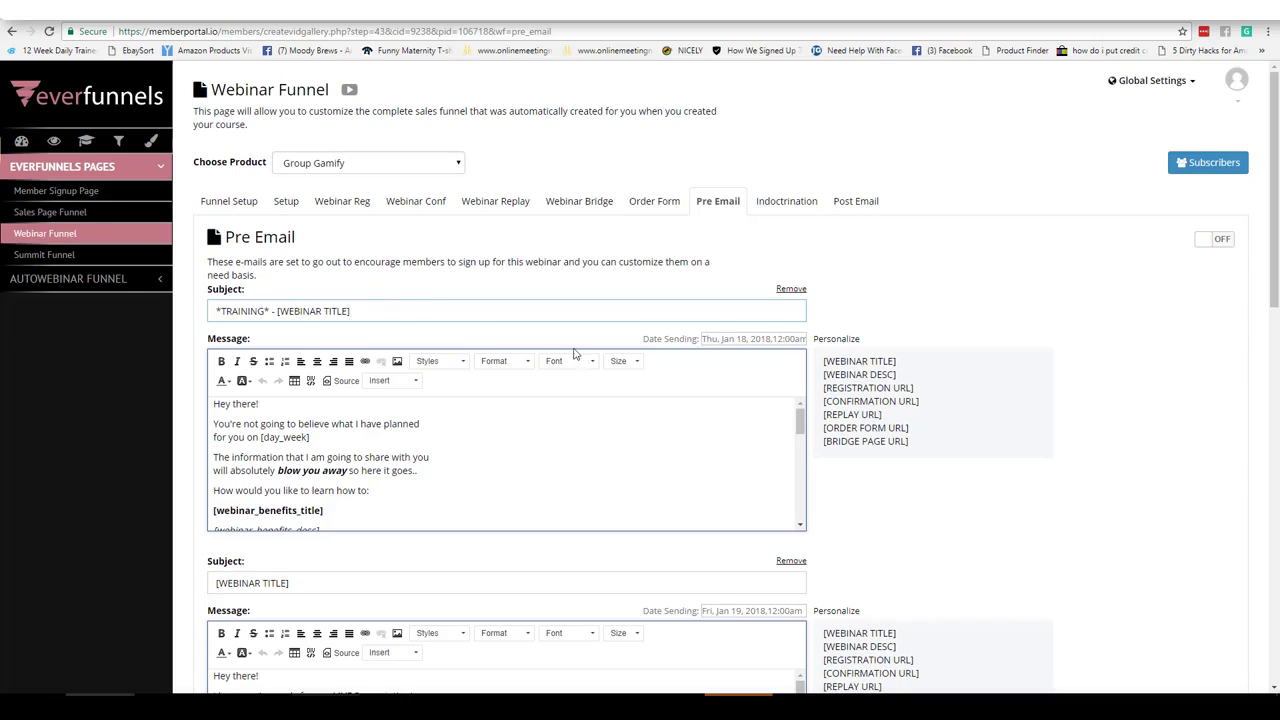
{"action": "mouse_move", "coordinate": [800, 421]}
{"action": "left_mouse_down"}
{"action": "mouse_move", "coordinate": [811, 519]}
{"action": "mouse_move", "coordinate": [813, 410]}
{"action": "left_mouse_up"}
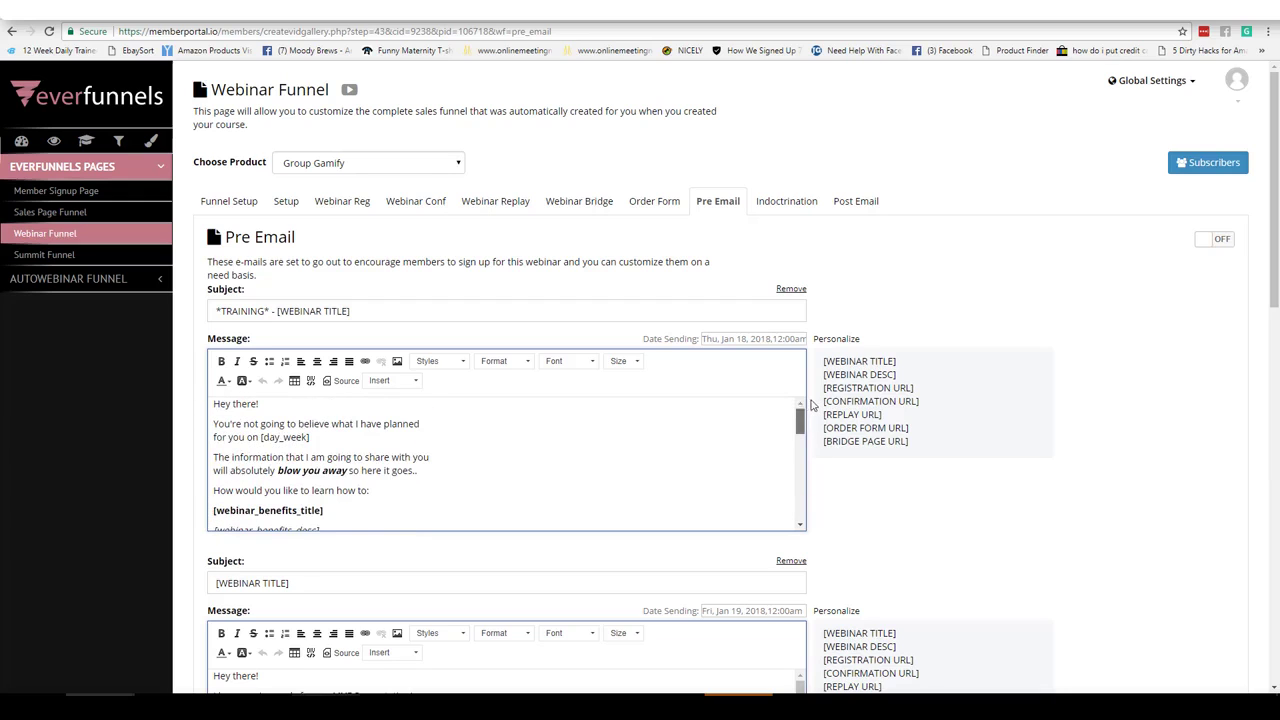
{"action": "left_click_drag", "start_coordinate": [1274, 226], "coordinate": [1262, 170]}
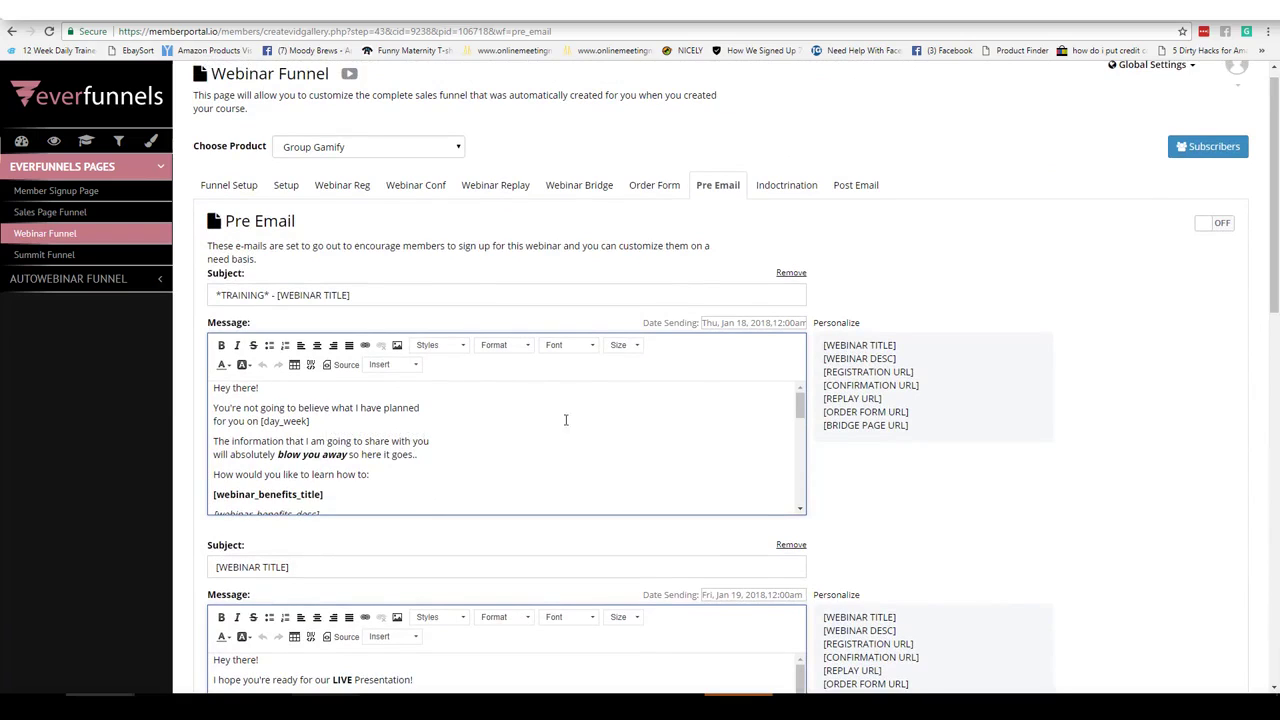
Examine the personalization tags, insertable link options and sending date of the first pre-webinar email.
{"action": "left_click_drag", "start_coordinate": [910, 426], "coordinate": [914, 300]}
{"action": "left_click", "coordinate": [918, 300]}
{"action": "left_click", "coordinate": [416, 365]}
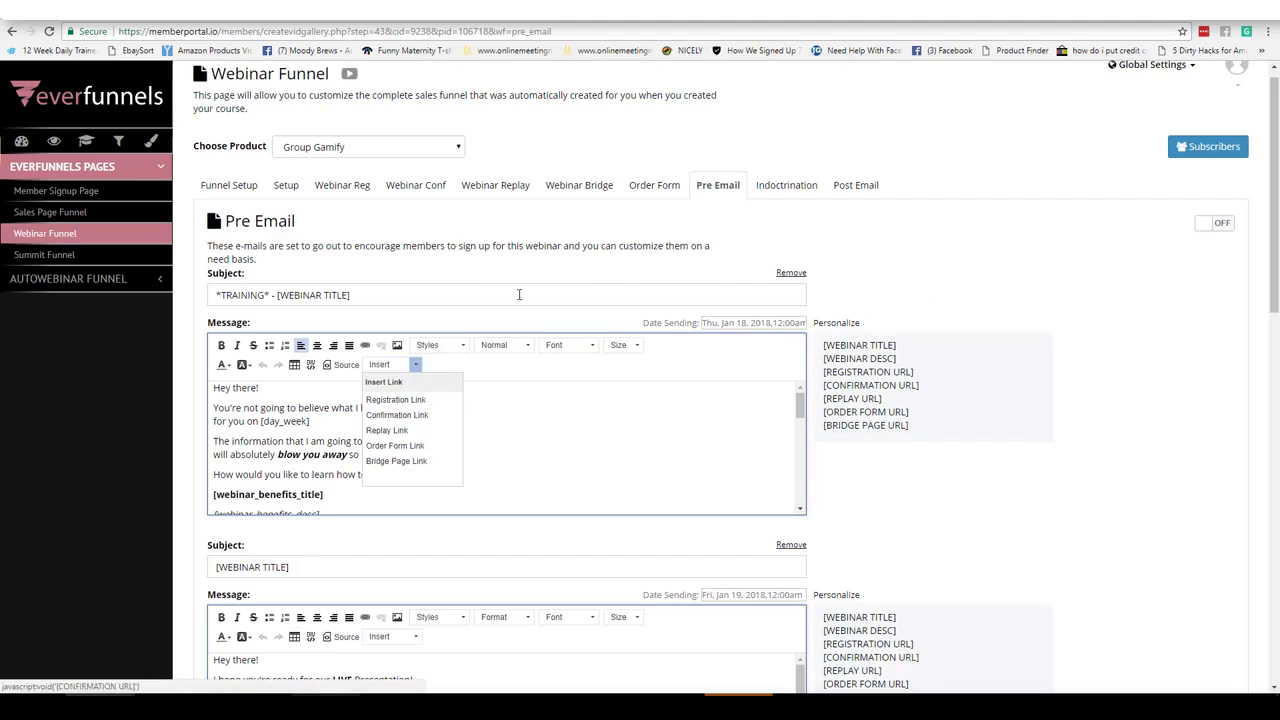
{"action": "left_click", "coordinate": [900, 250]}
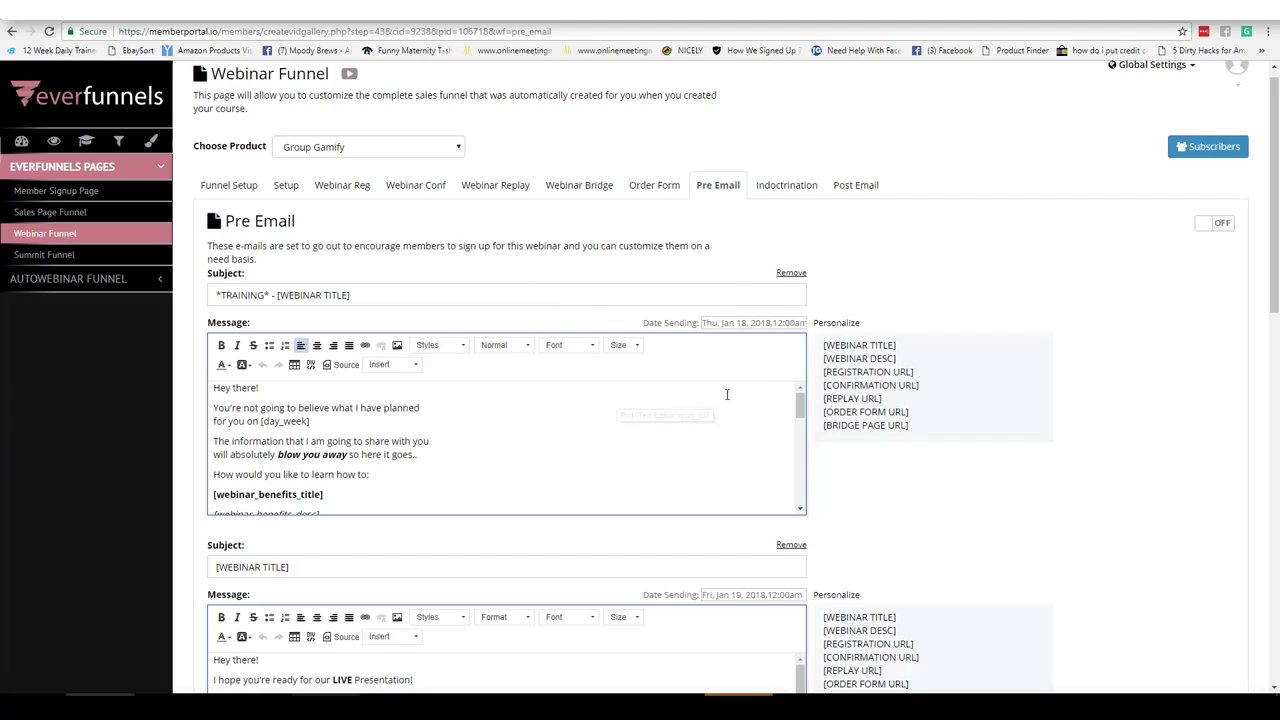
{"action": "left_click", "coordinate": [747, 323]}
{"action": "left_click", "coordinate": [853, 303]}
{"action": "left_click_drag", "start_coordinate": [1273, 184], "coordinate": [1272, 108]}
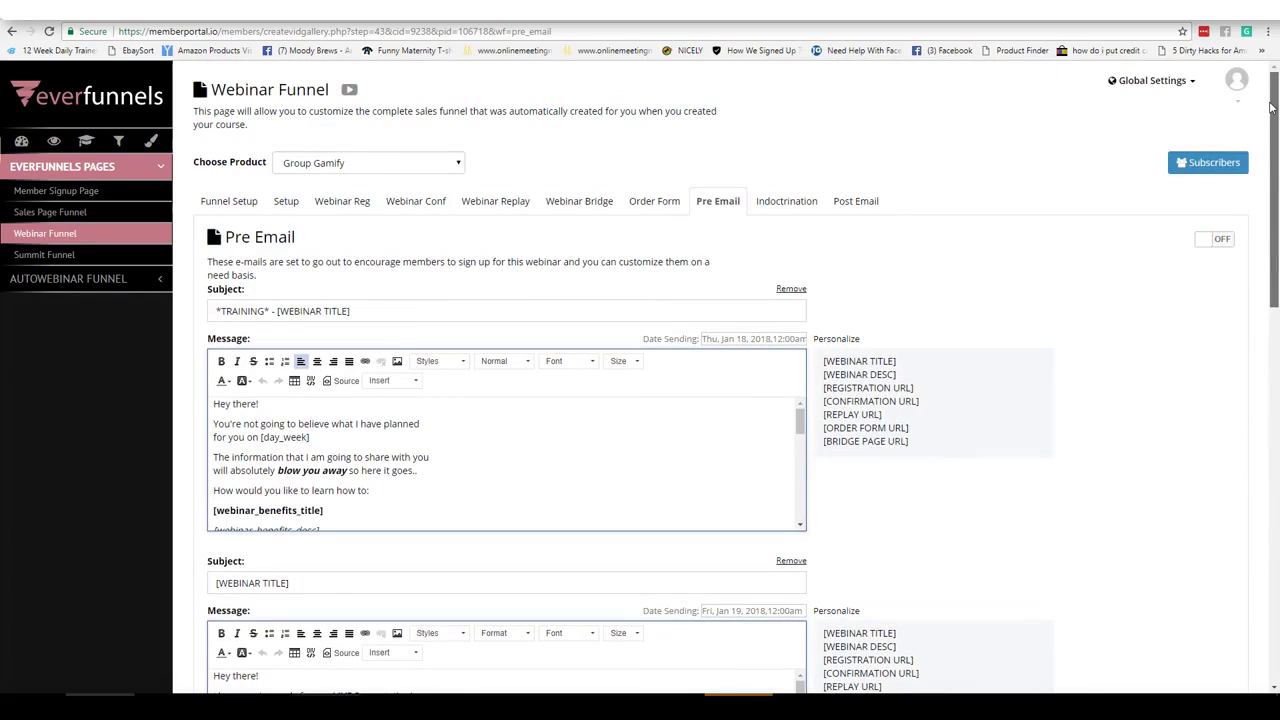
Review the full sequence of indoctrination emails for webinar registrants.
{"action": "left_click", "coordinate": [787, 205]}
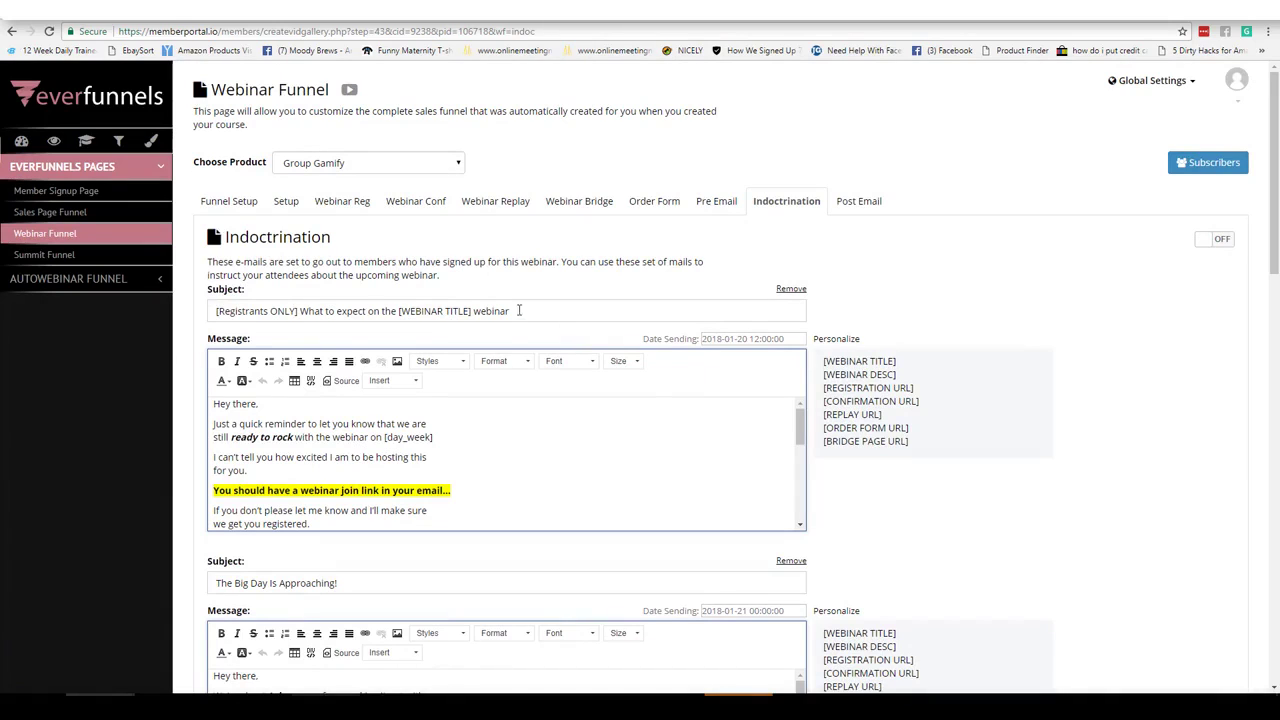
{"action": "left_click_drag", "start_coordinate": [1273, 170], "coordinate": [1270, 483]}
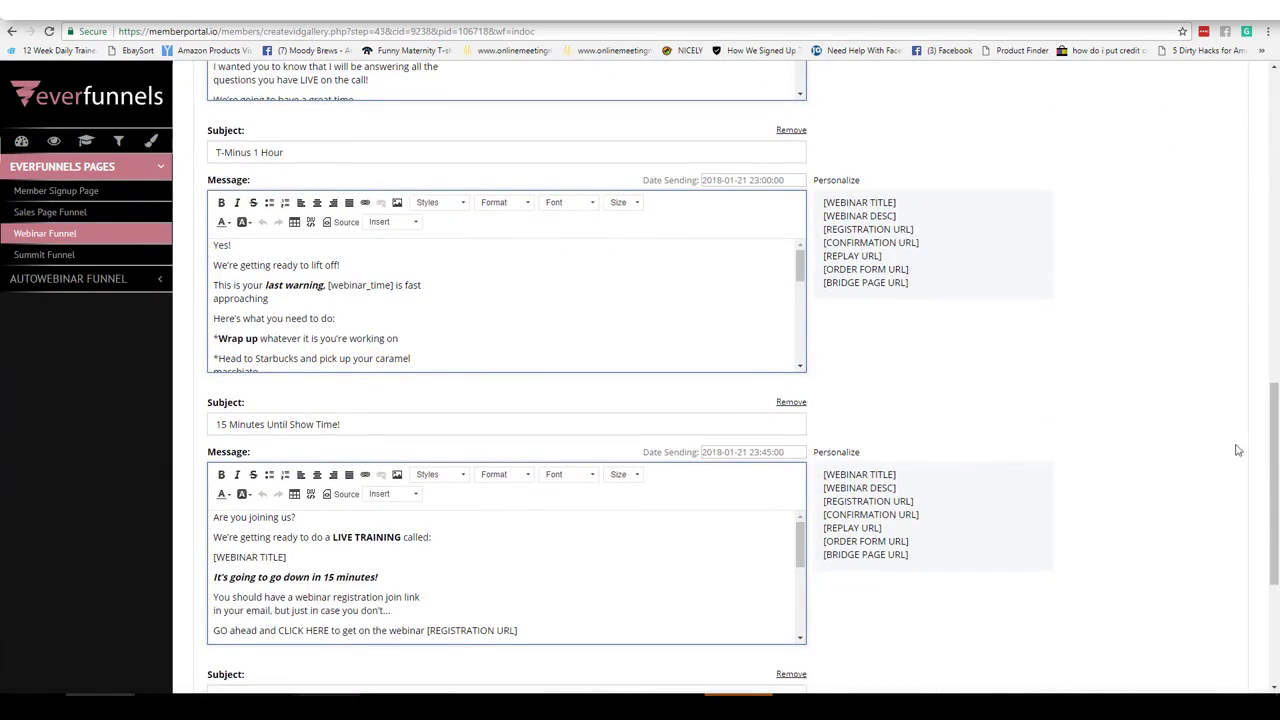
{"action": "left_click_drag", "start_coordinate": [1273, 440], "coordinate": [1273, 530]}
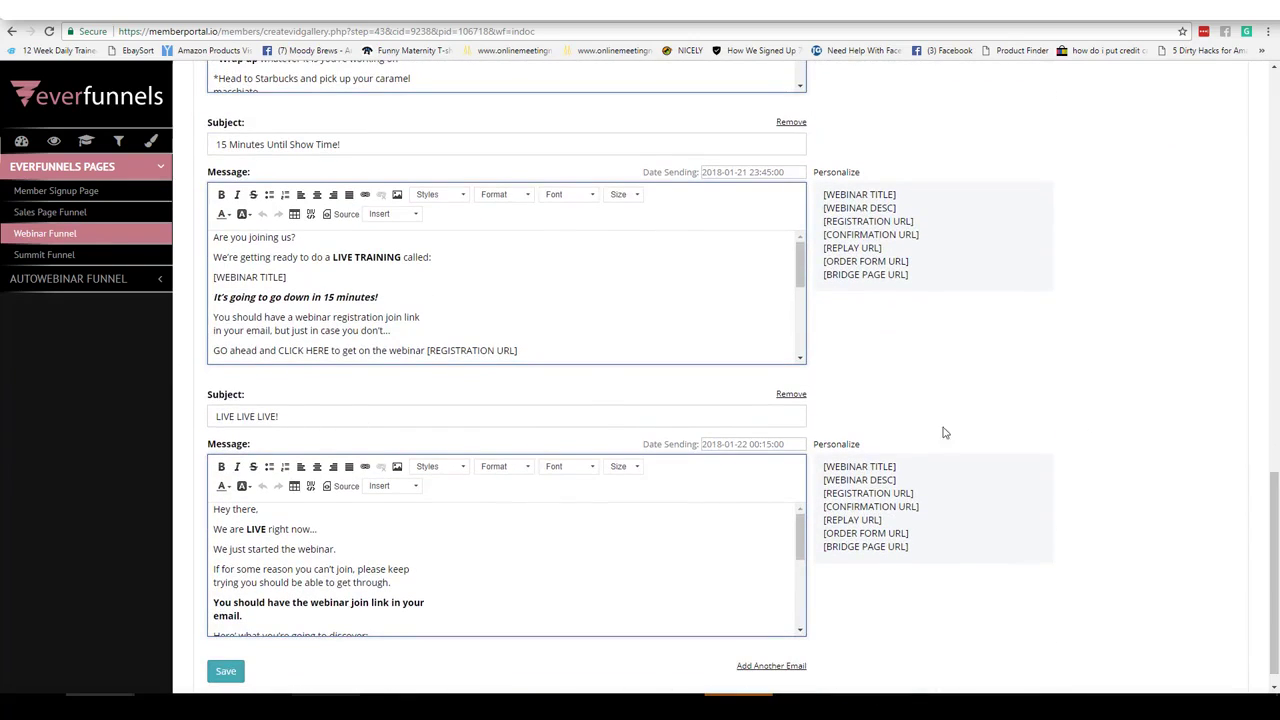
{"action": "left_click_drag", "start_coordinate": [1273, 480], "coordinate": [1273, 80]}
Review the subjects and messages of the post-webinar follow-up email sequence.
{"action": "left_click", "coordinate": [875, 201]}
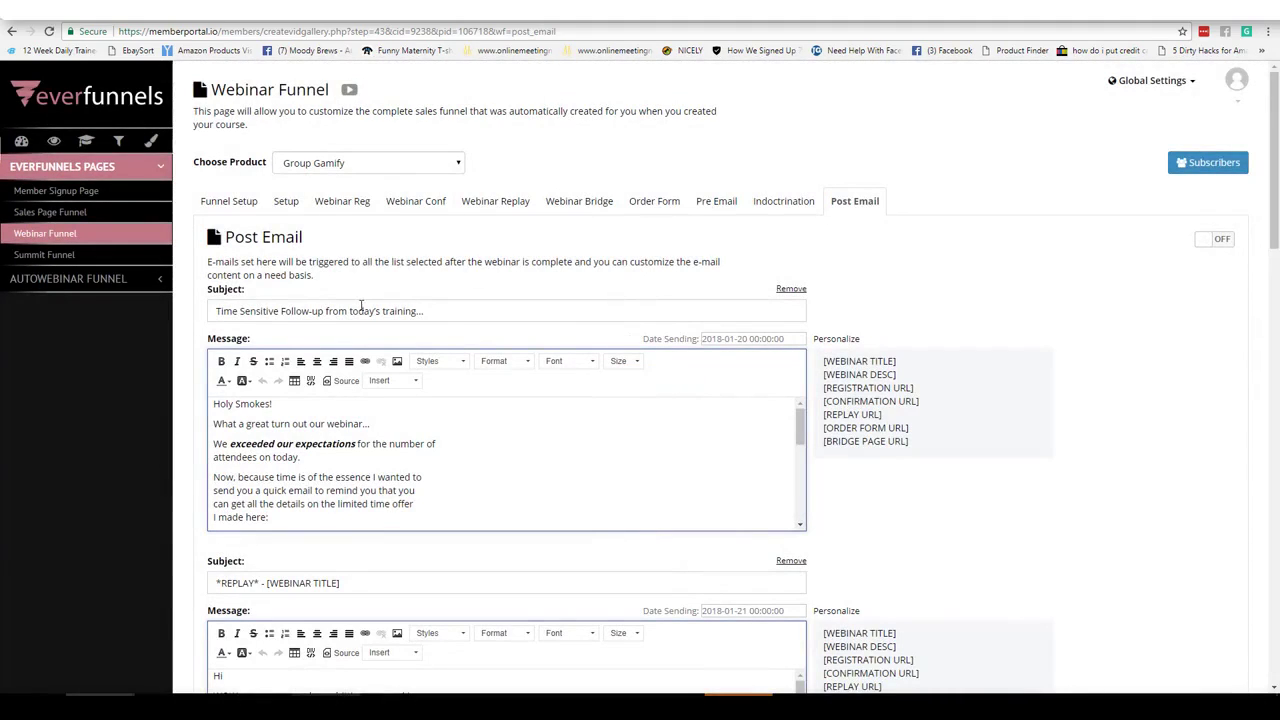
{"action": "left_click_drag", "start_coordinate": [450, 305], "coordinate": [210, 310]}
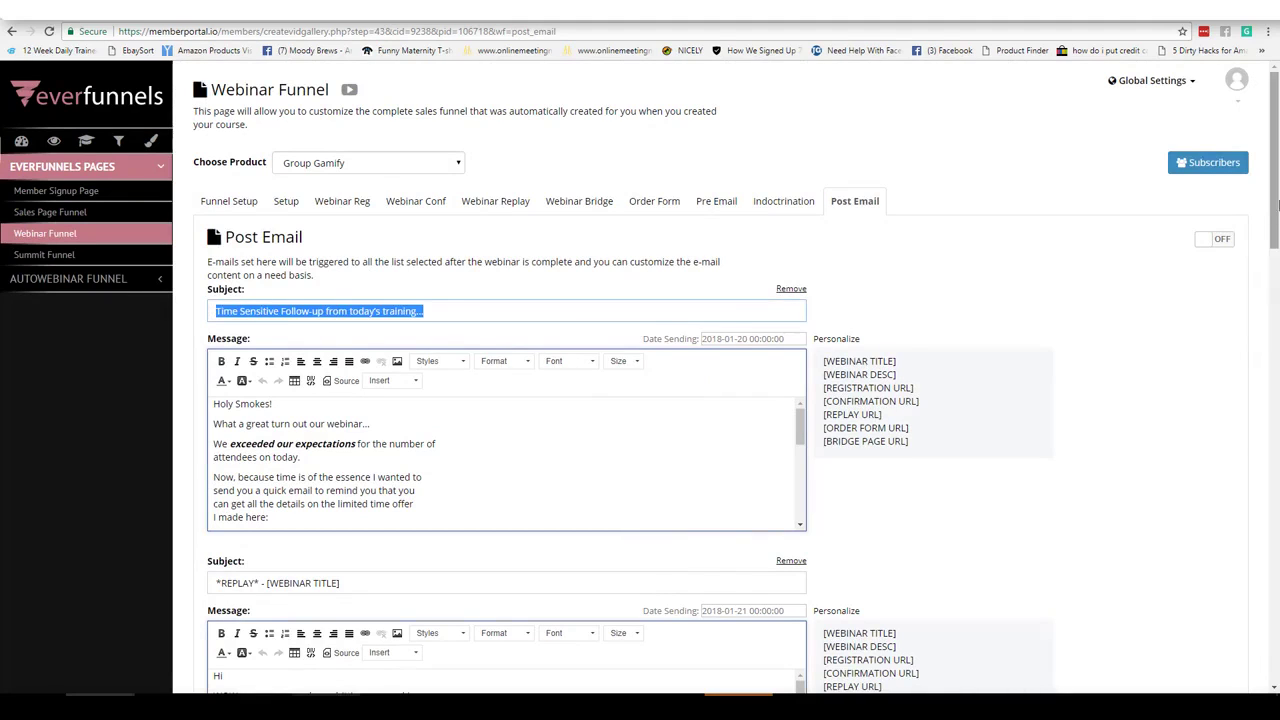
{"action": "left_click_drag", "start_coordinate": [1276, 205], "coordinate": [1276, 333]}
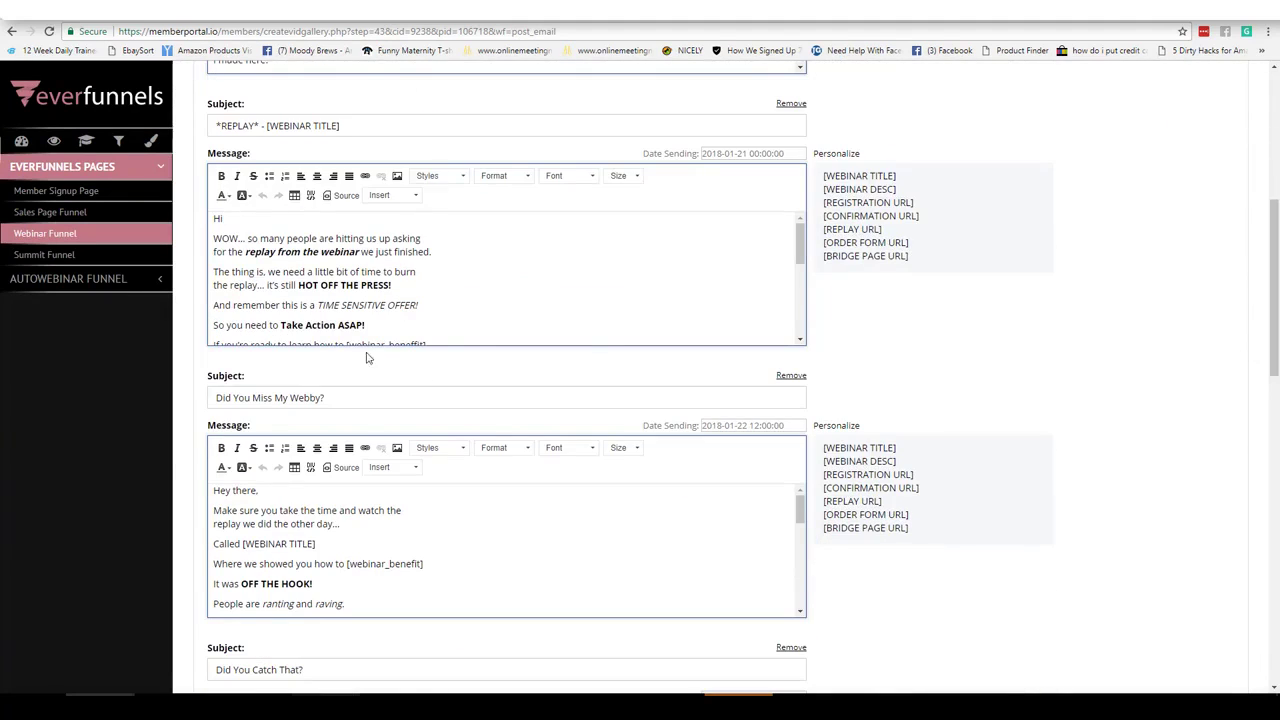
{"action": "left_click_drag", "start_coordinate": [1276, 240], "coordinate": [1276, 430]}
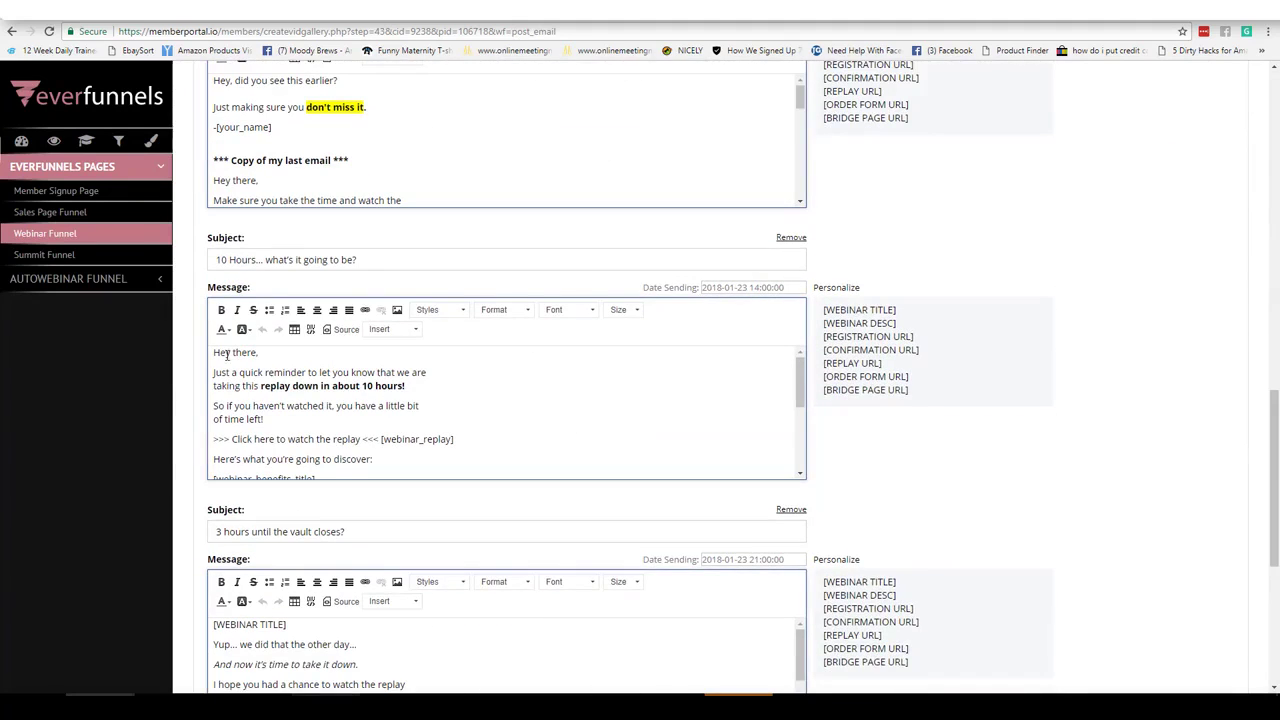
{"action": "left_click_drag", "start_coordinate": [1276, 405], "coordinate": [1258, 57]}
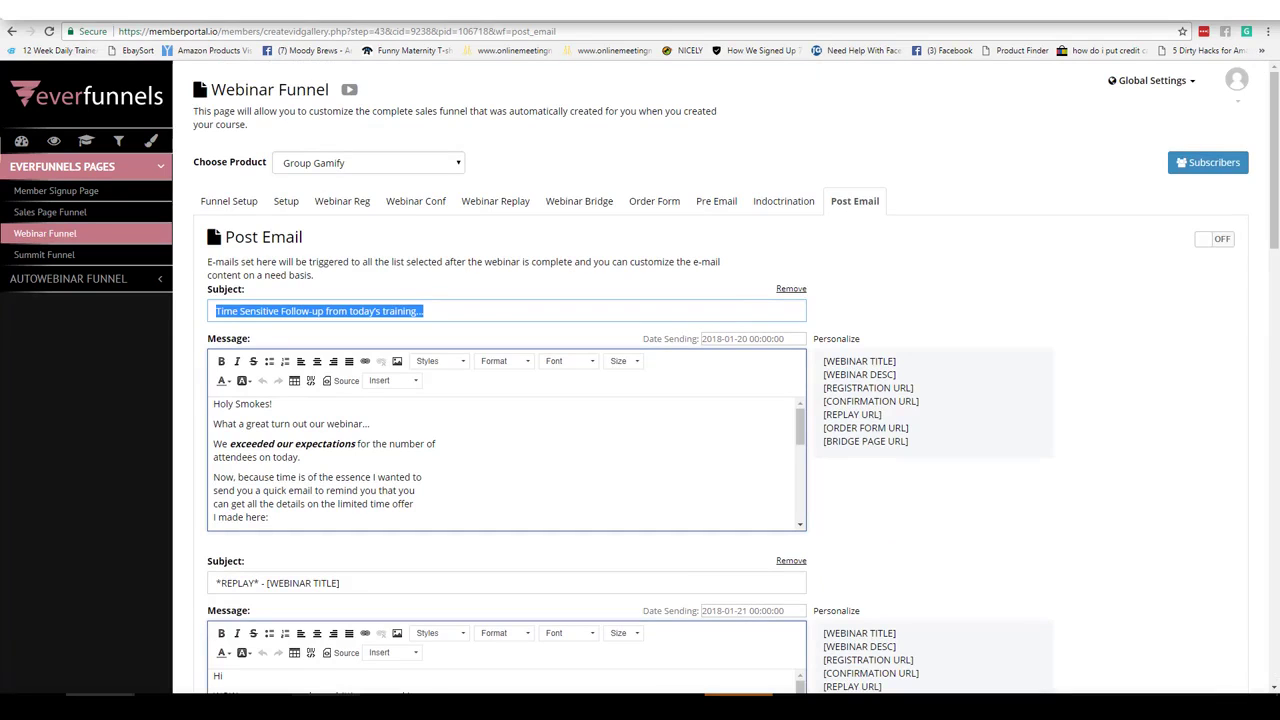
Examine the live webinar's general setup and its Replay Setup options.
{"action": "left_click", "coordinate": [289, 205]}
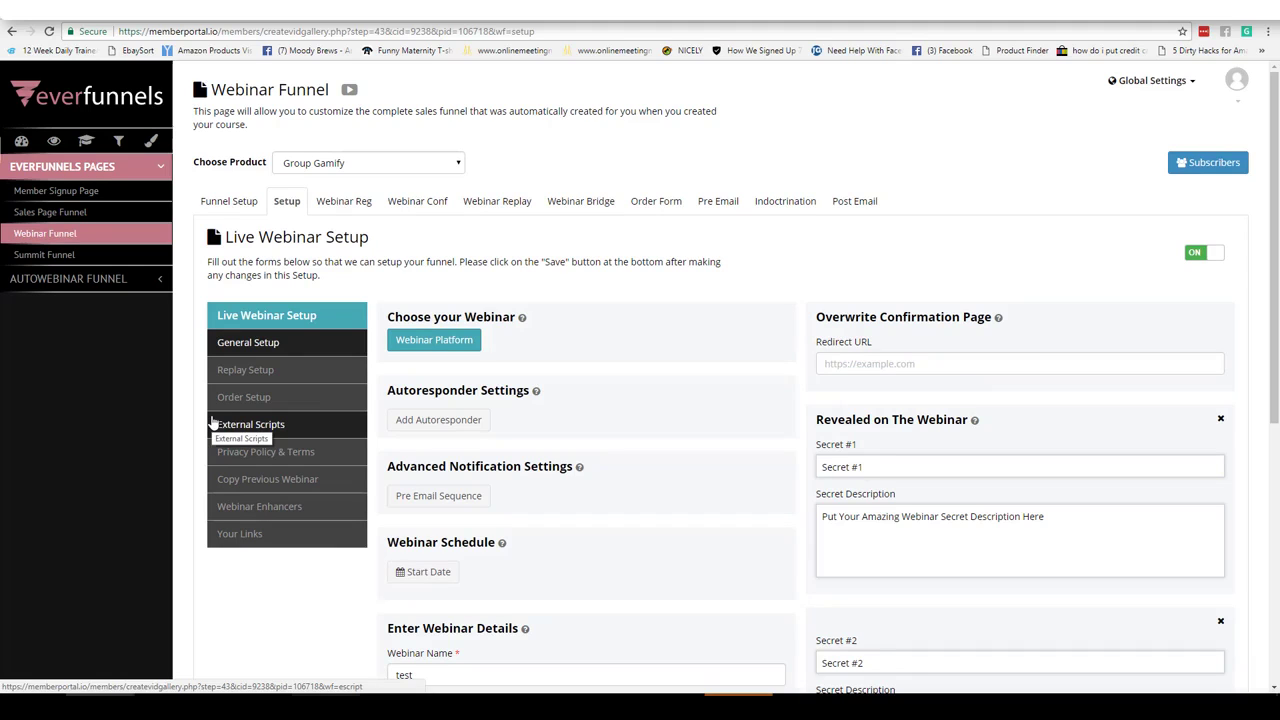
{"action": "left_click", "coordinate": [258, 369]}
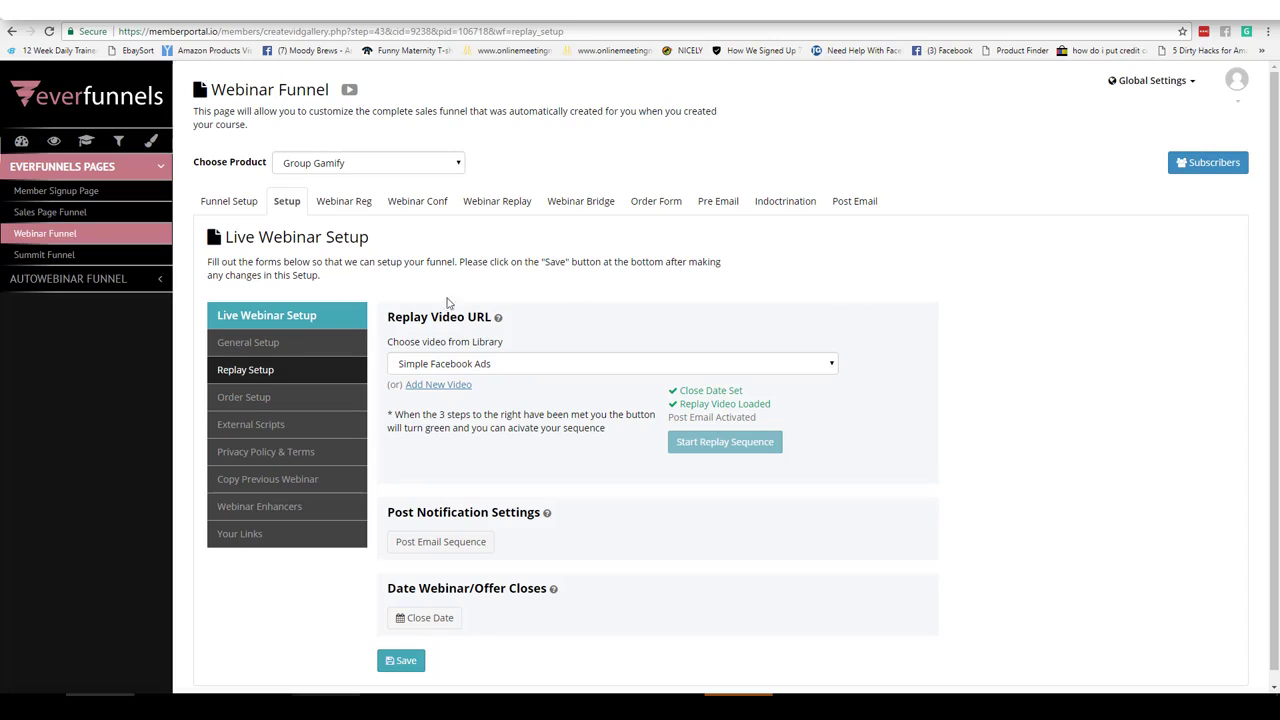
Turn on Survey Link (Pre), Survey Link (Post) and Webinar Resources (Pre) in the Webinar Enhancers.
{"action": "left_click", "coordinate": [262, 505]}
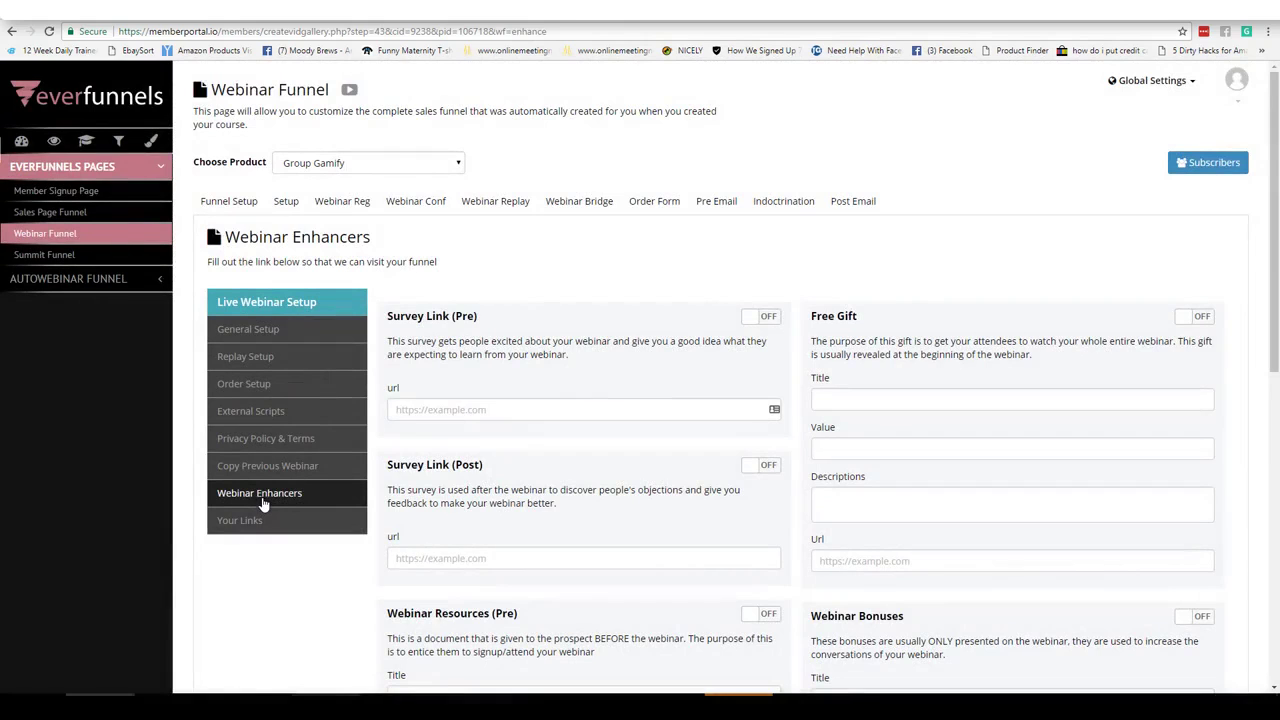
{"action": "scroll", "coordinate": [505, 221], "scroll_direction": "down", "scroll_amount": 1}
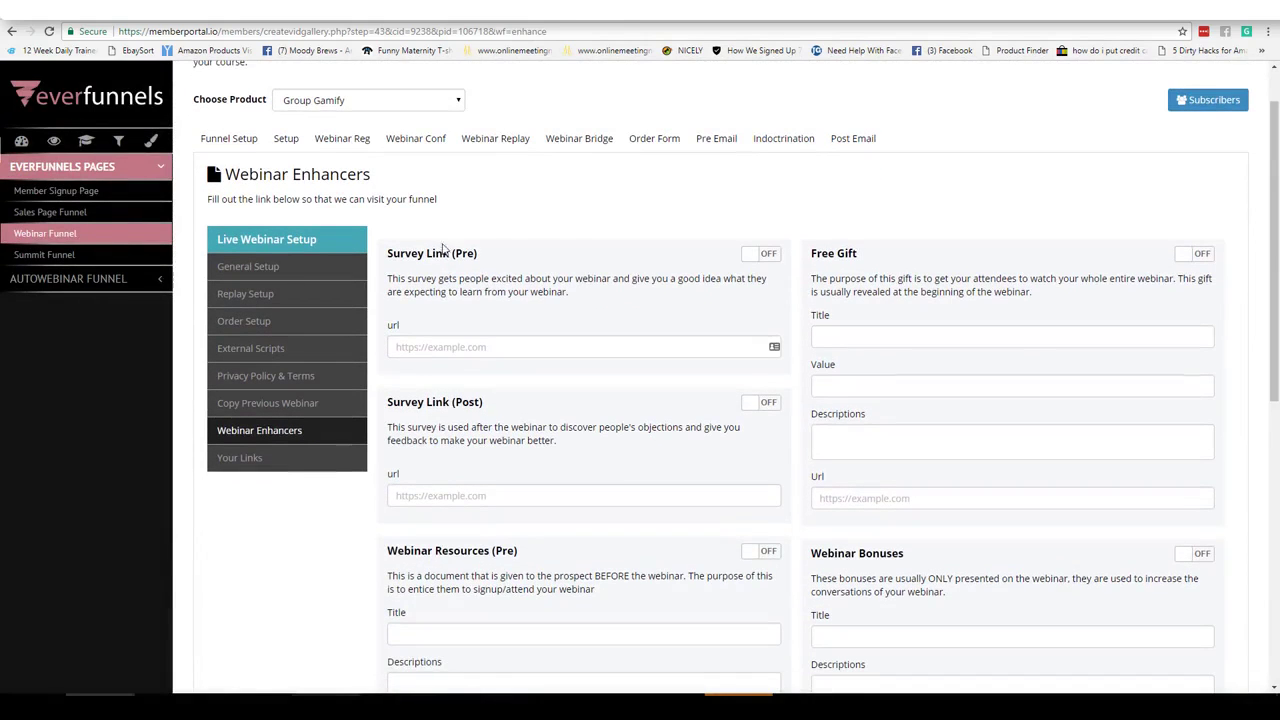
{"action": "left_click", "coordinate": [770, 256]}
{"action": "left_click", "coordinate": [770, 403]}
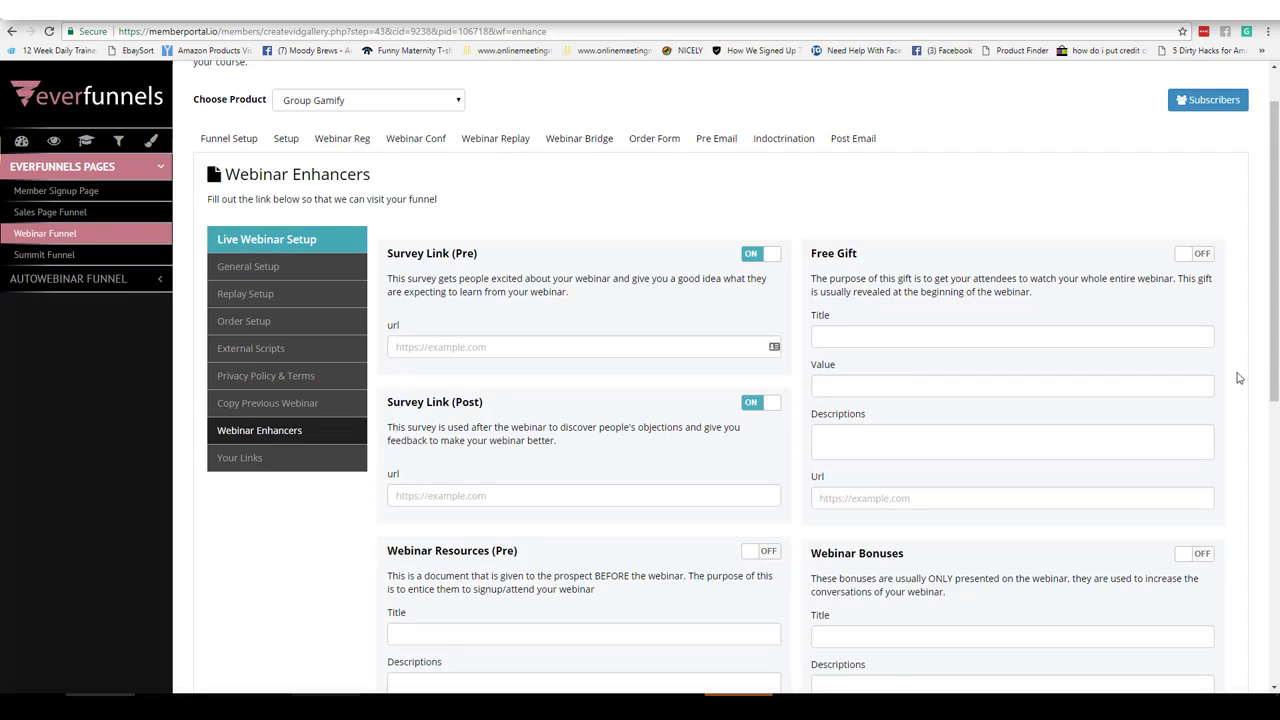
{"action": "left_click_drag", "start_coordinate": [1268, 365], "coordinate": [1268, 440]}
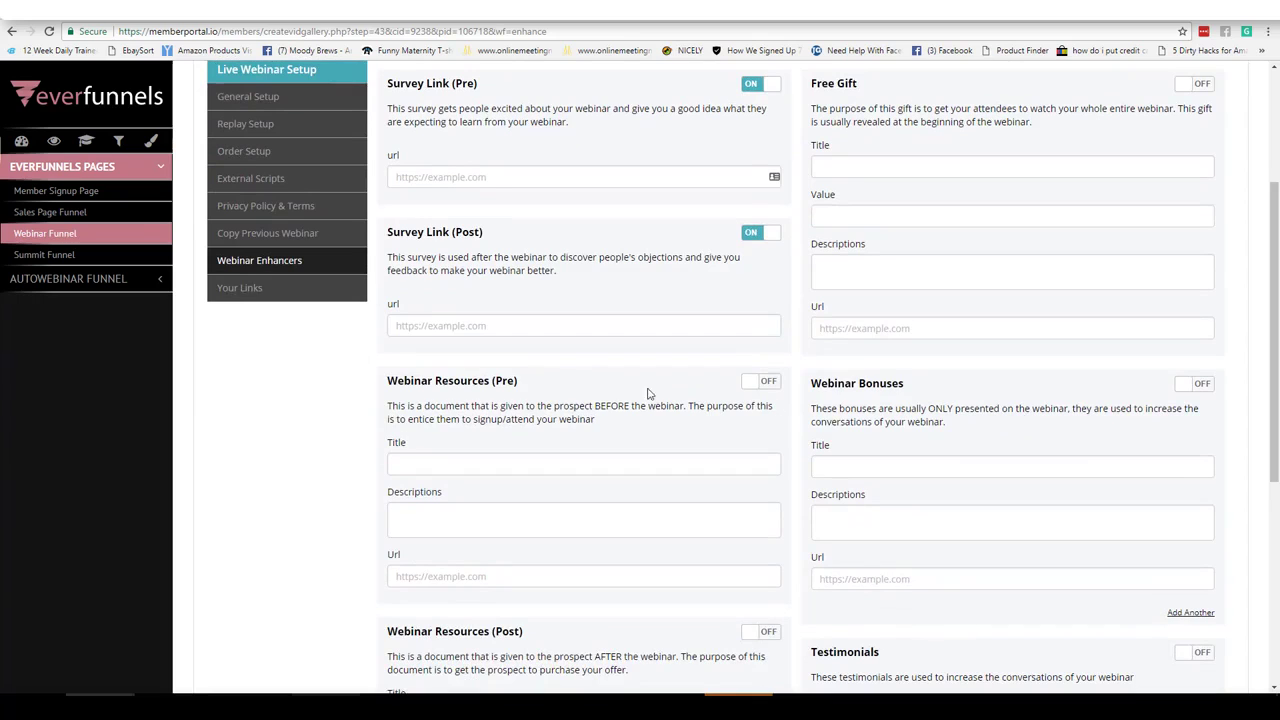
{"action": "left_click", "coordinate": [765, 382]}
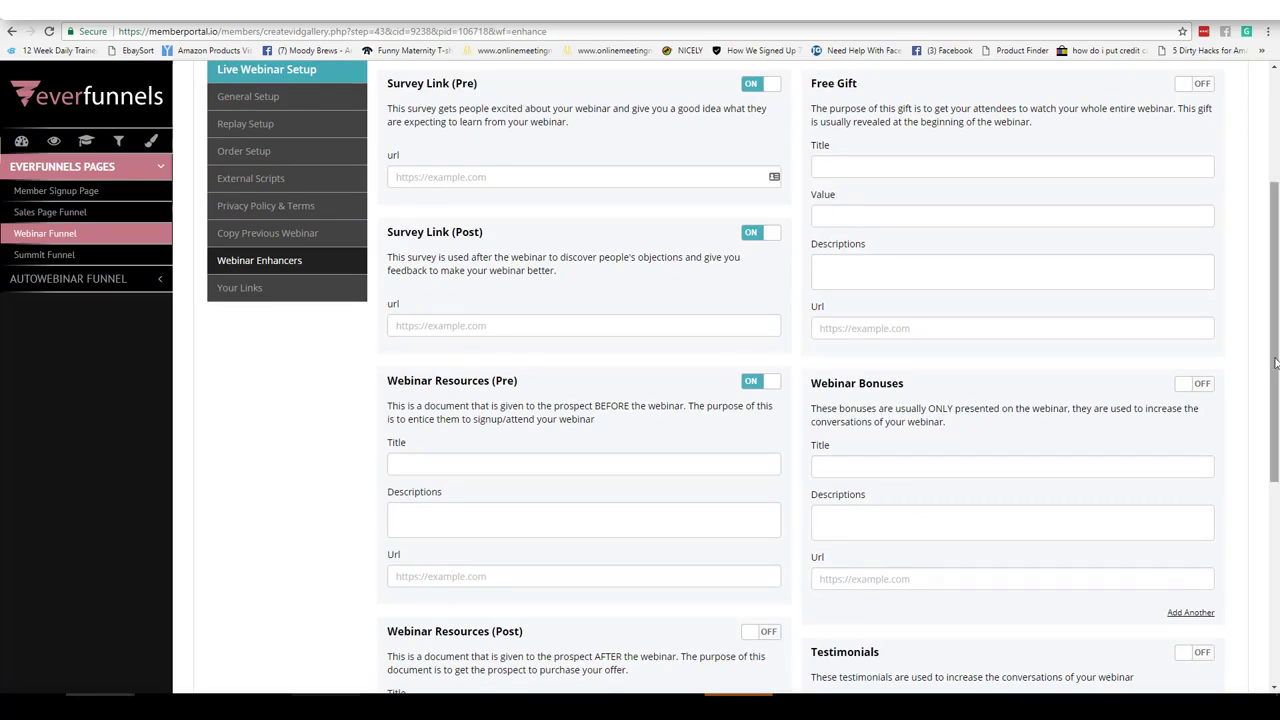
{"action": "scroll", "coordinate": [850, 405], "scroll_direction": "down", "scroll_amount": 3}
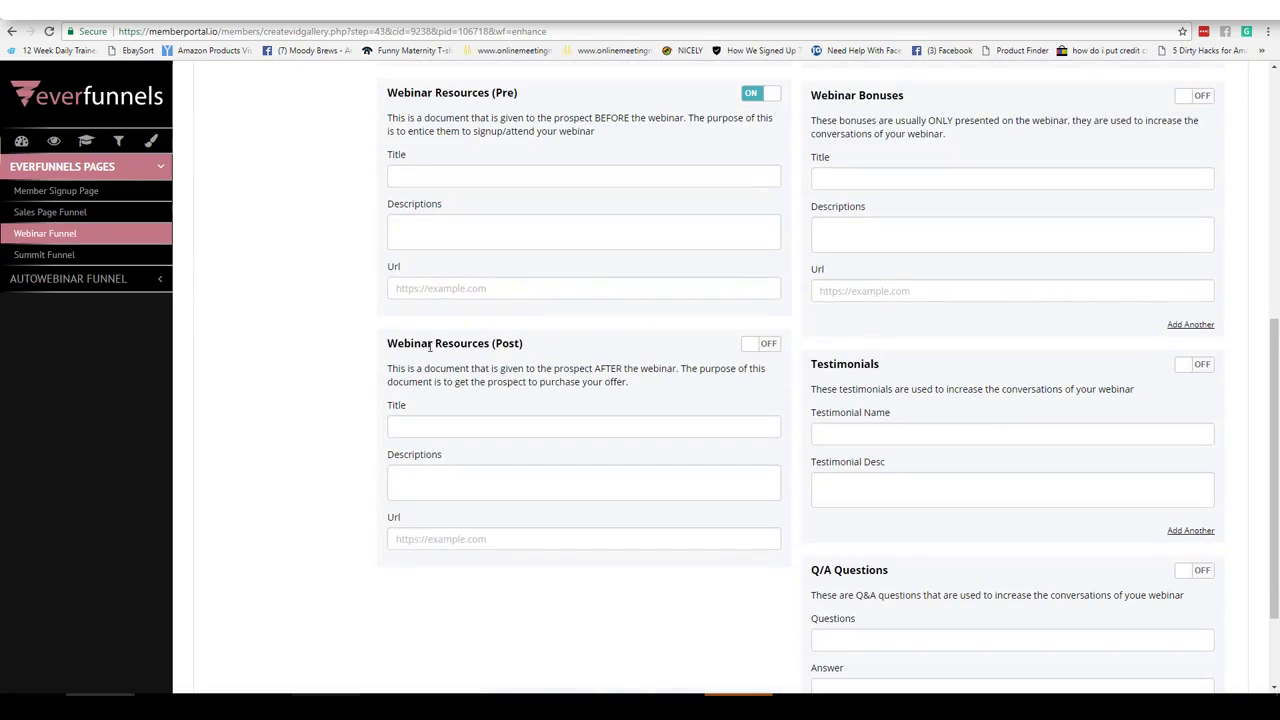
Turn on Webinar Resources (Post), Free Gift and Webinar Bonuses in the Webinar Enhancers.
{"action": "left_click", "coordinate": [772, 348]}
{"action": "scroll", "coordinate": [1266, 428], "scroll_direction": "up", "scroll_amount": 5}
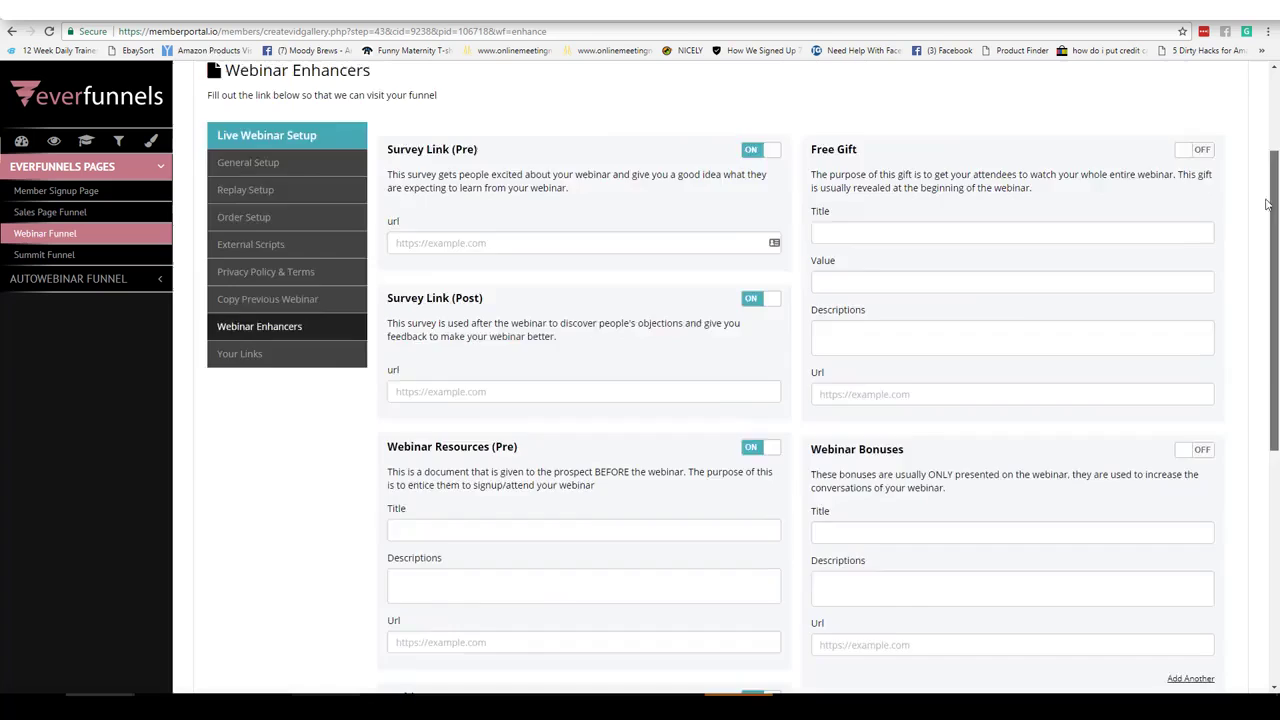
{"action": "left_click", "coordinate": [1195, 293]}
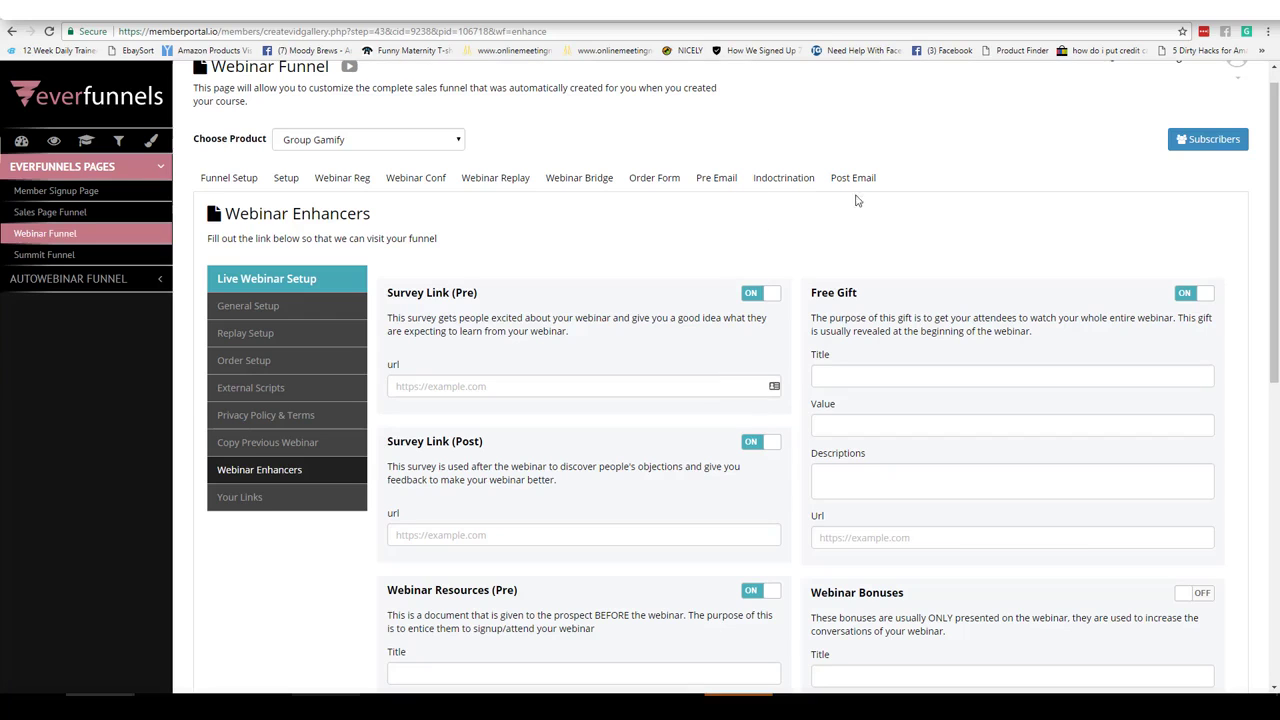
{"action": "scroll", "coordinate": [1240, 261], "scroll_direction": "down", "scroll_amount": 3}
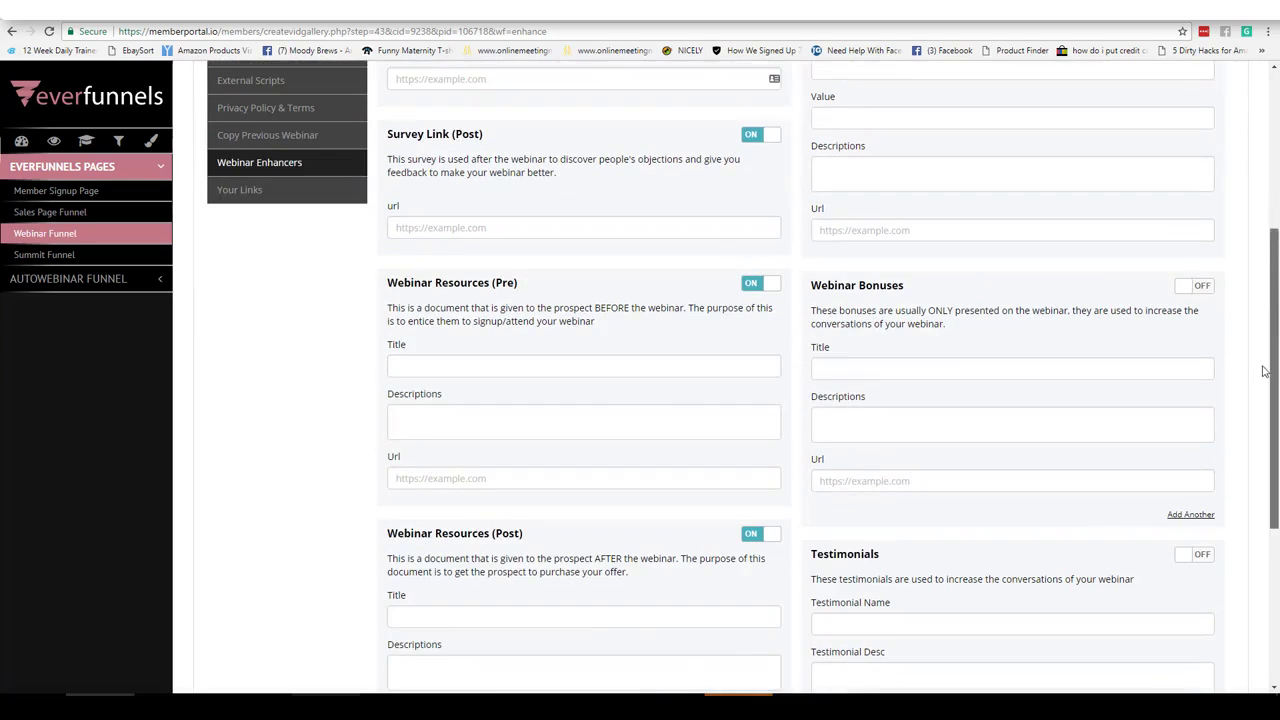
{"action": "left_click", "coordinate": [1200, 290]}
Turn on Testimonials and Q/A Questions in the Webinar Enhancers.
{"action": "scroll", "coordinate": [1210, 333], "scroll_direction": "down", "scroll_amount": 2}
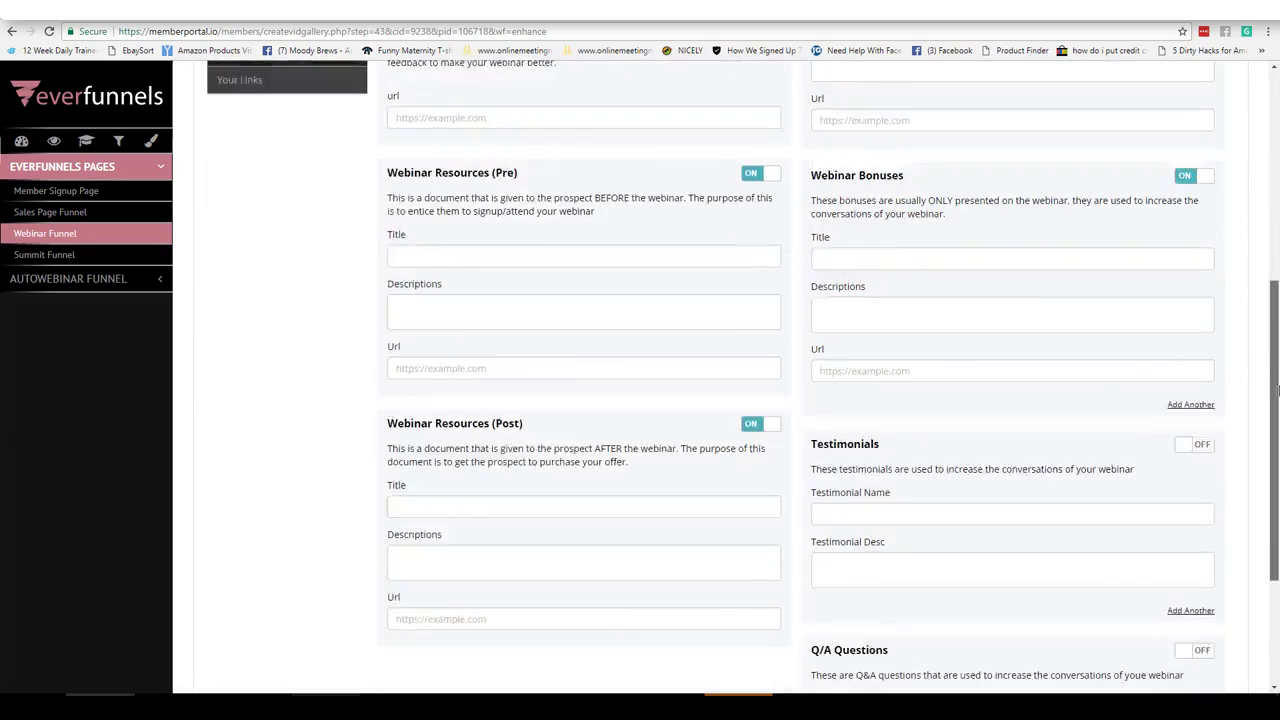
{"action": "left_click", "coordinate": [1198, 325]}
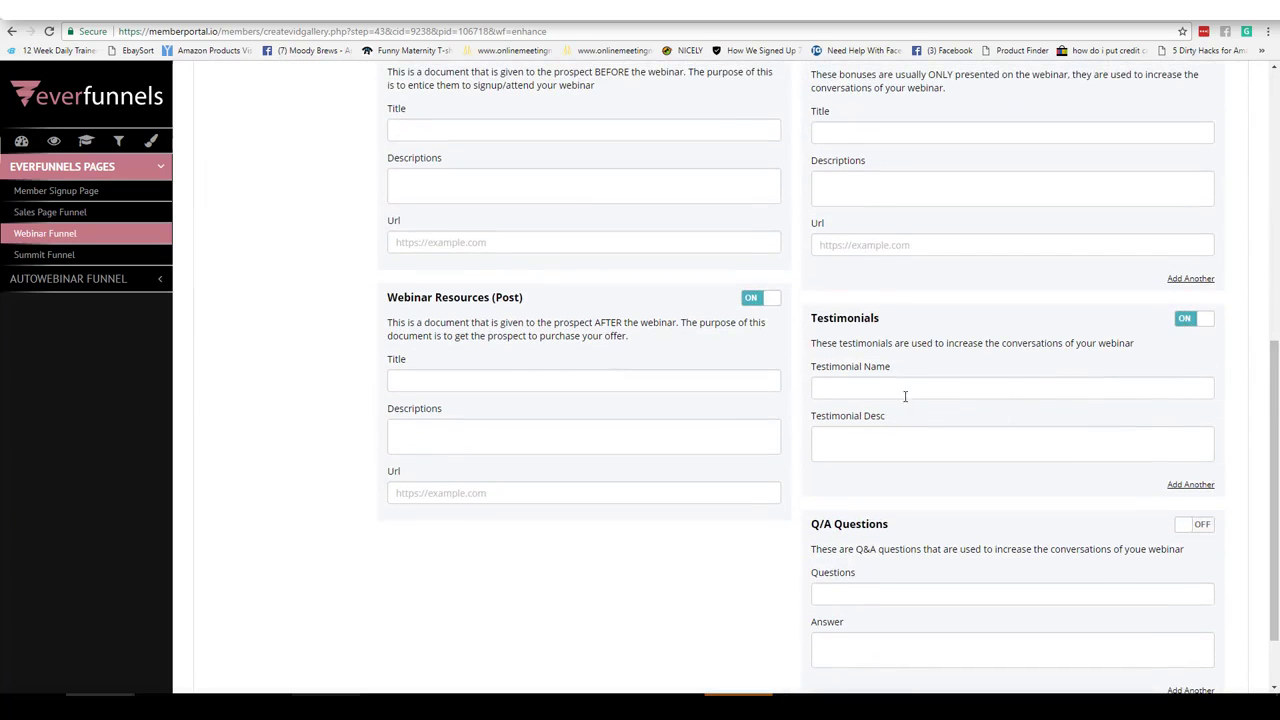
{"action": "scroll", "coordinate": [1274, 374], "scroll_direction": "down", "scroll_amount": 1}
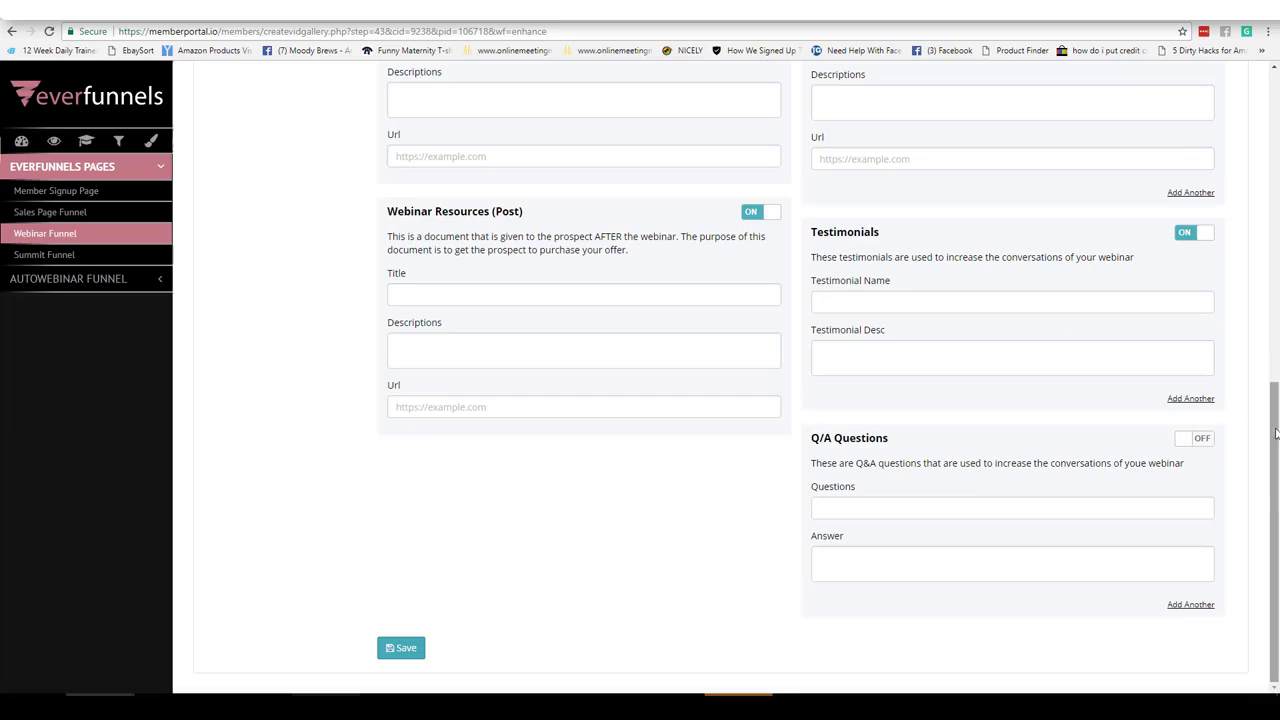
{"action": "left_click", "coordinate": [1198, 438]}
{"action": "left_click_drag", "start_coordinate": [1273, 400], "coordinate": [1256, 101]}
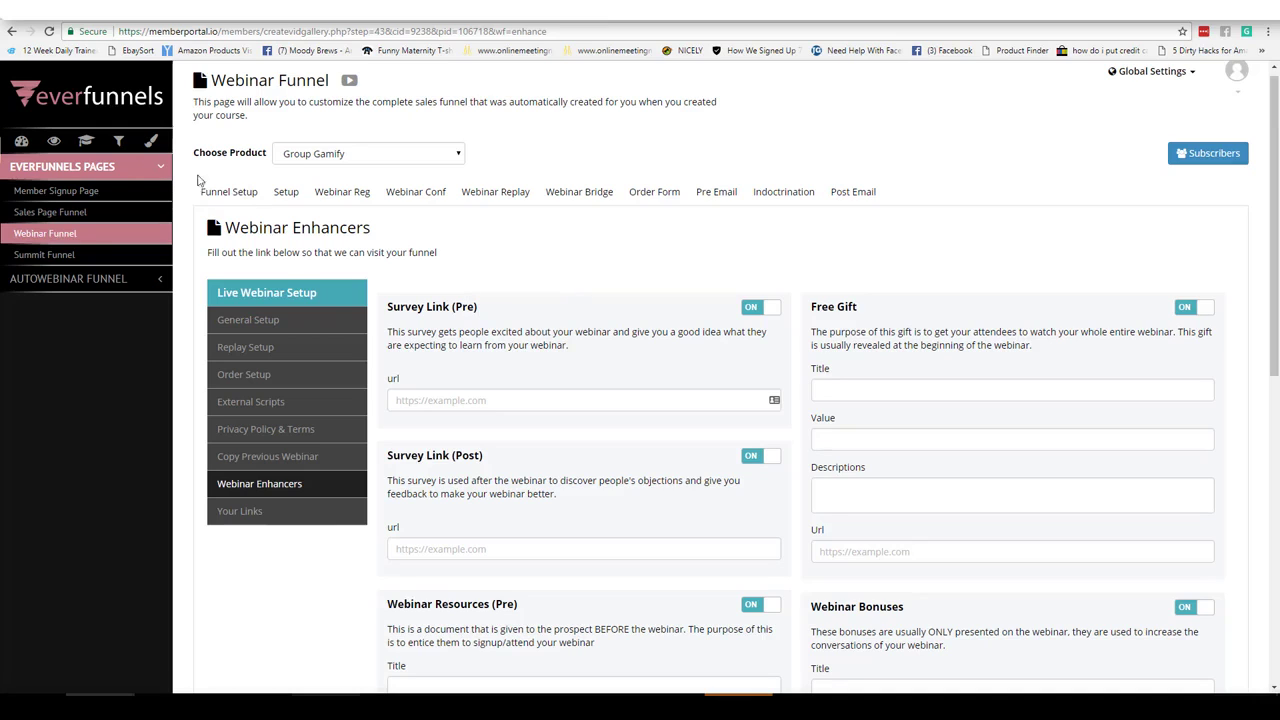
Go to the Auto Webinar funnel's AutoWeb Setup and add a Random Time Webinars entry under Schedule Times.
{"action": "left_click", "coordinate": [160, 282]}
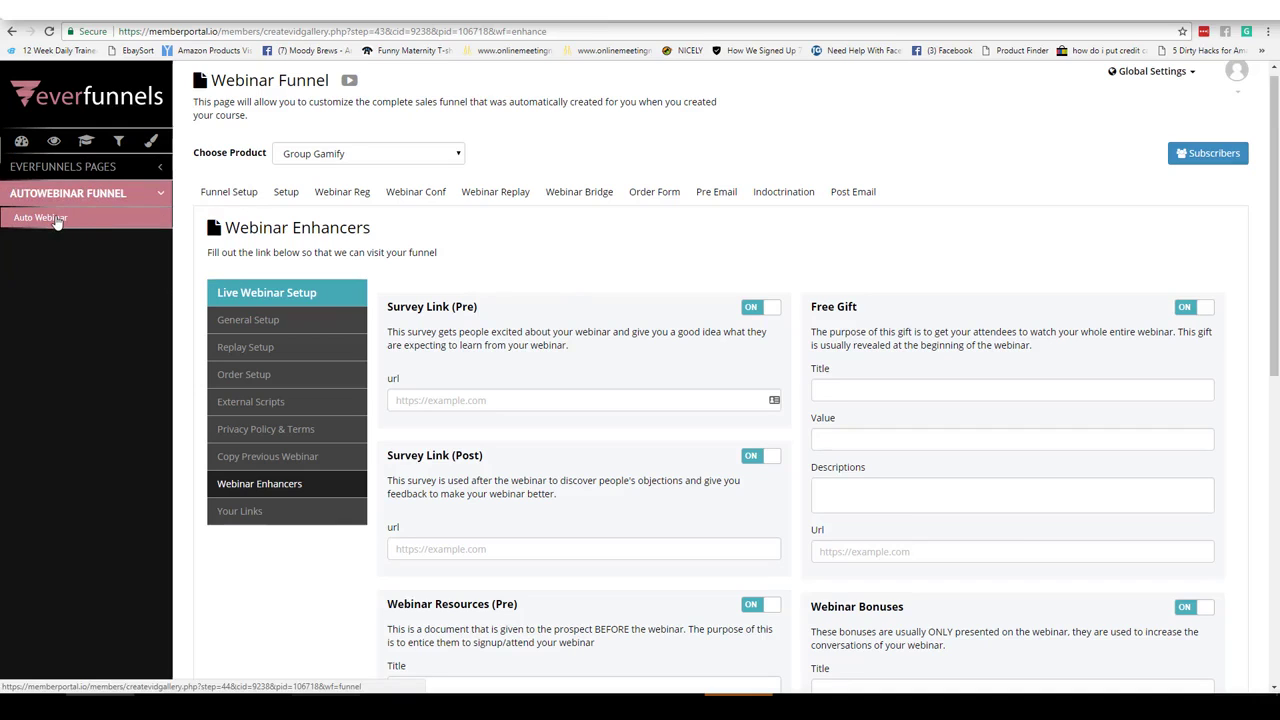
{"action": "left_click", "coordinate": [55, 220]}
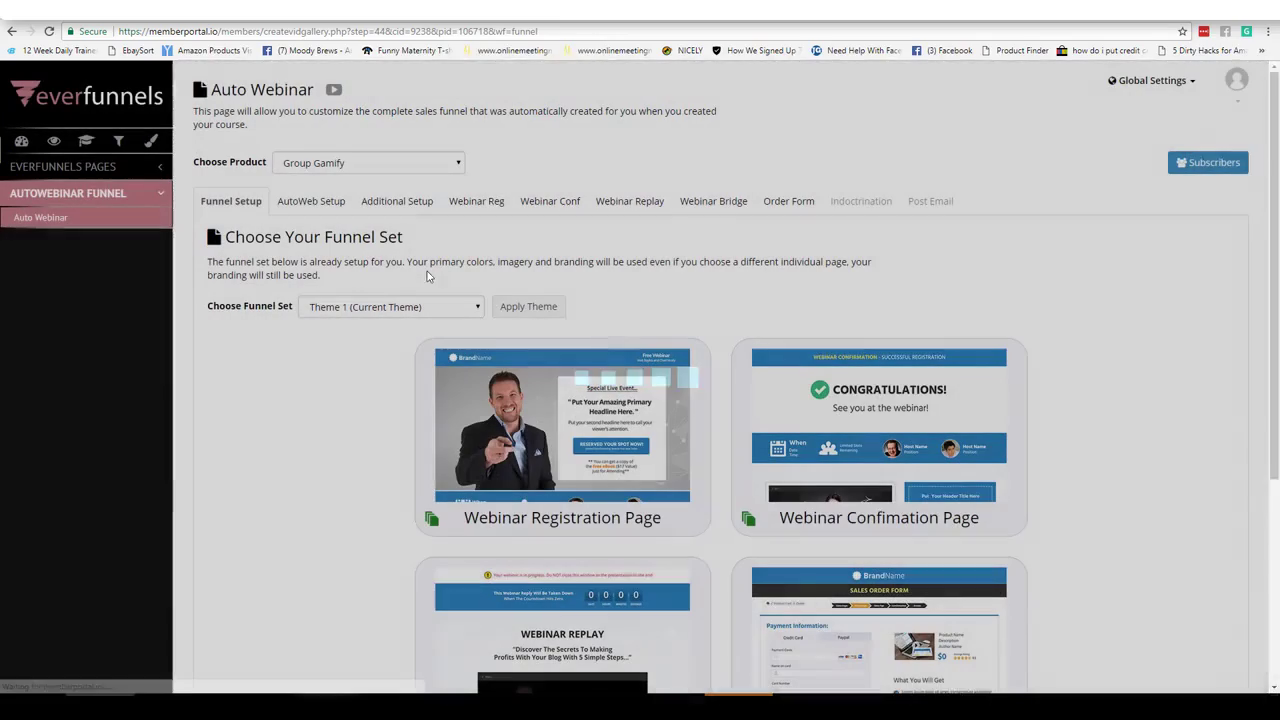
{"action": "left_click", "coordinate": [322, 203]}
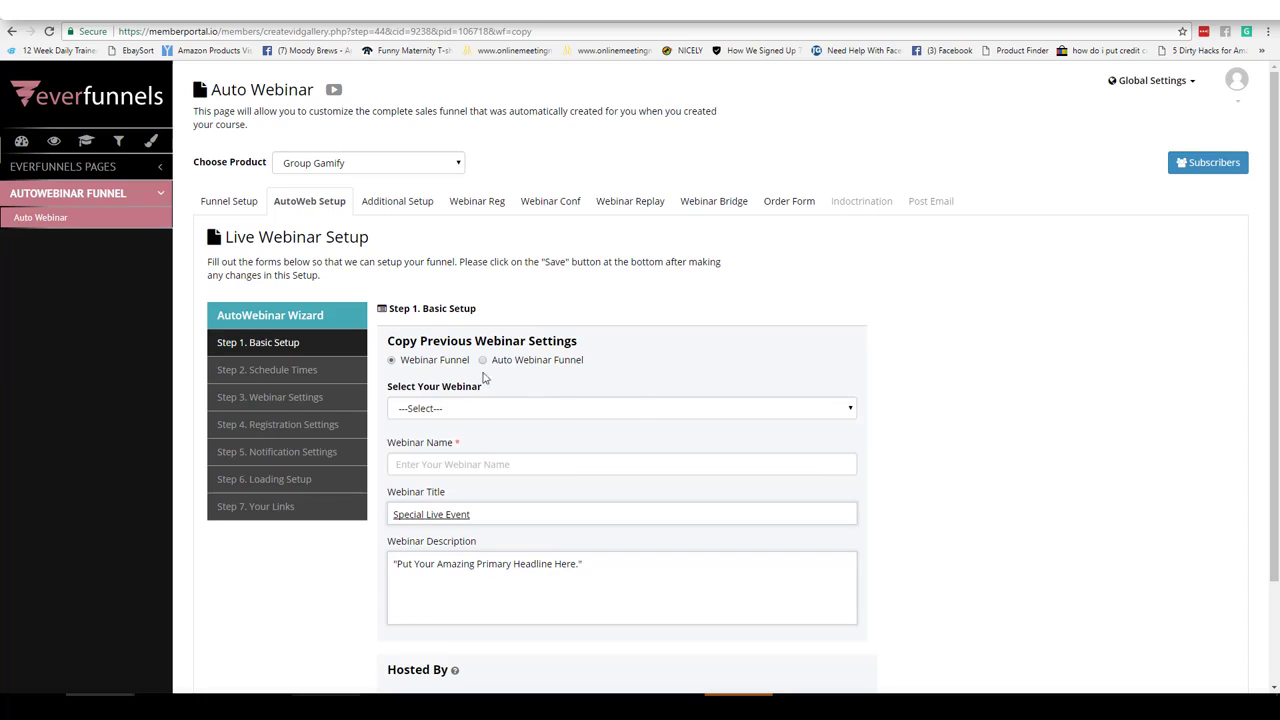
{"action": "left_click", "coordinate": [312, 370]}
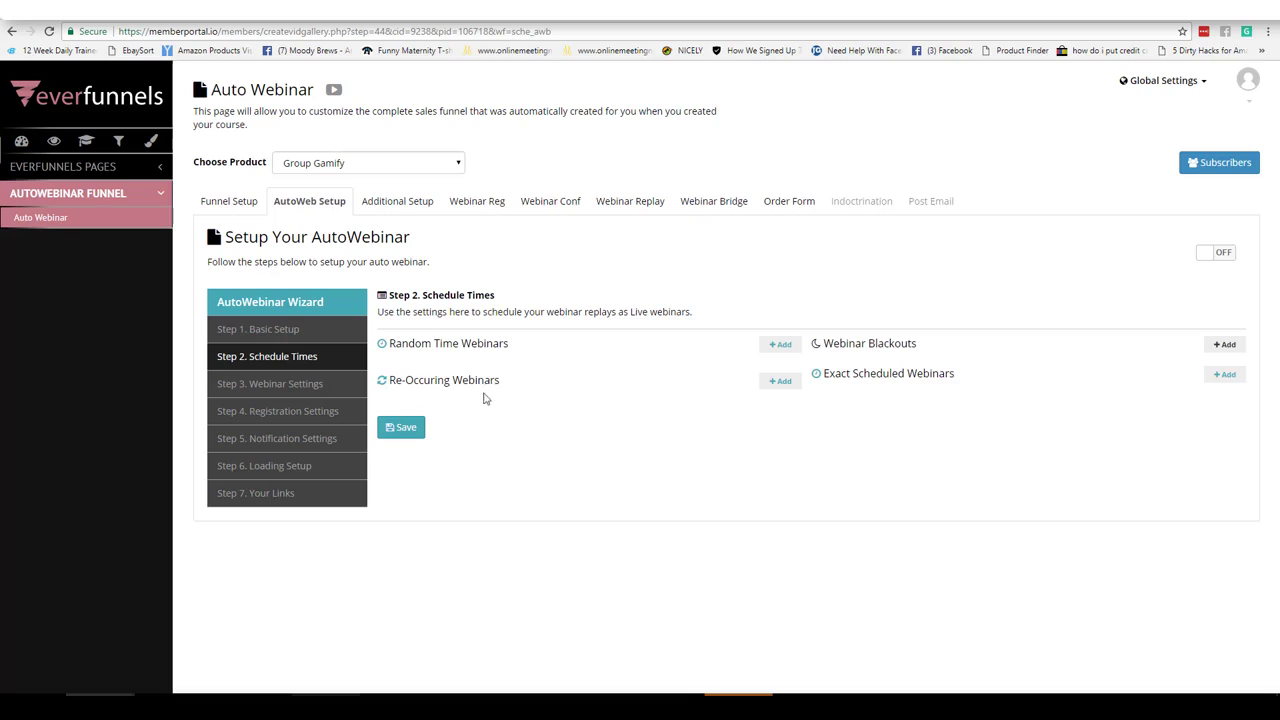
{"action": "left_click", "coordinate": [779, 344]}
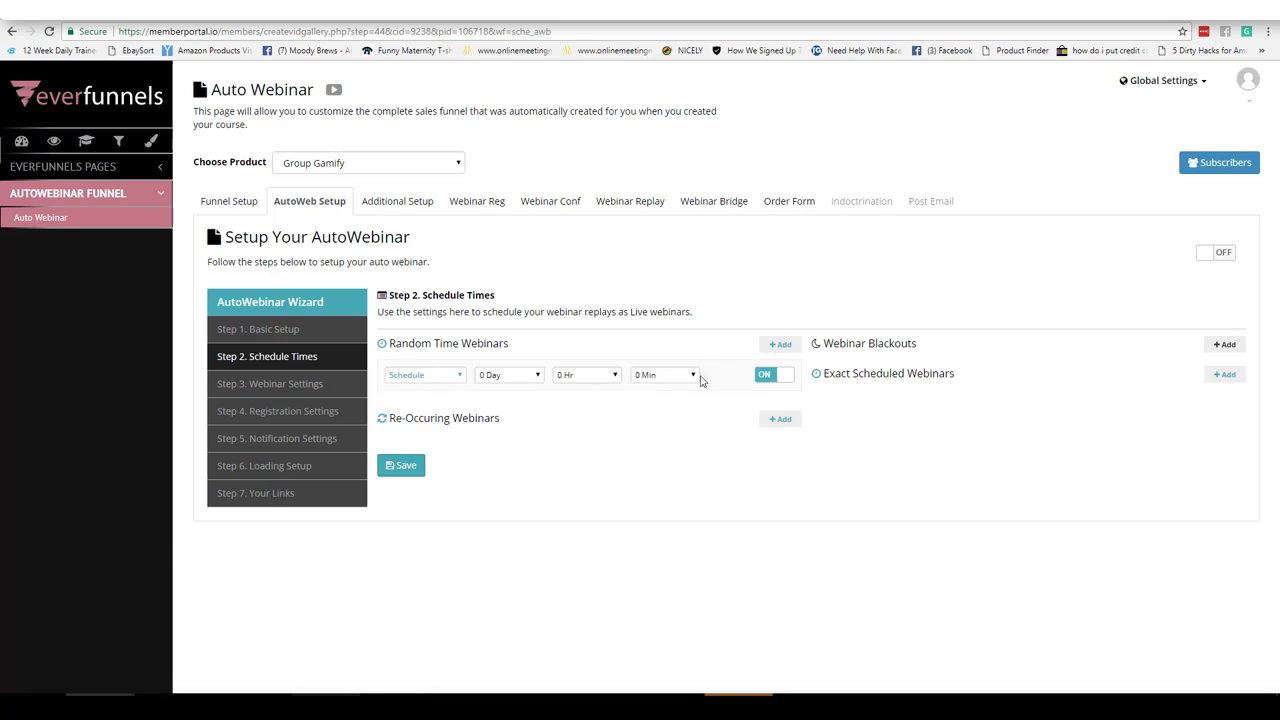
Review the auto webinar's Webinar Settings, Registration Settings and Notification Settings.
{"action": "left_click", "coordinate": [300, 382]}
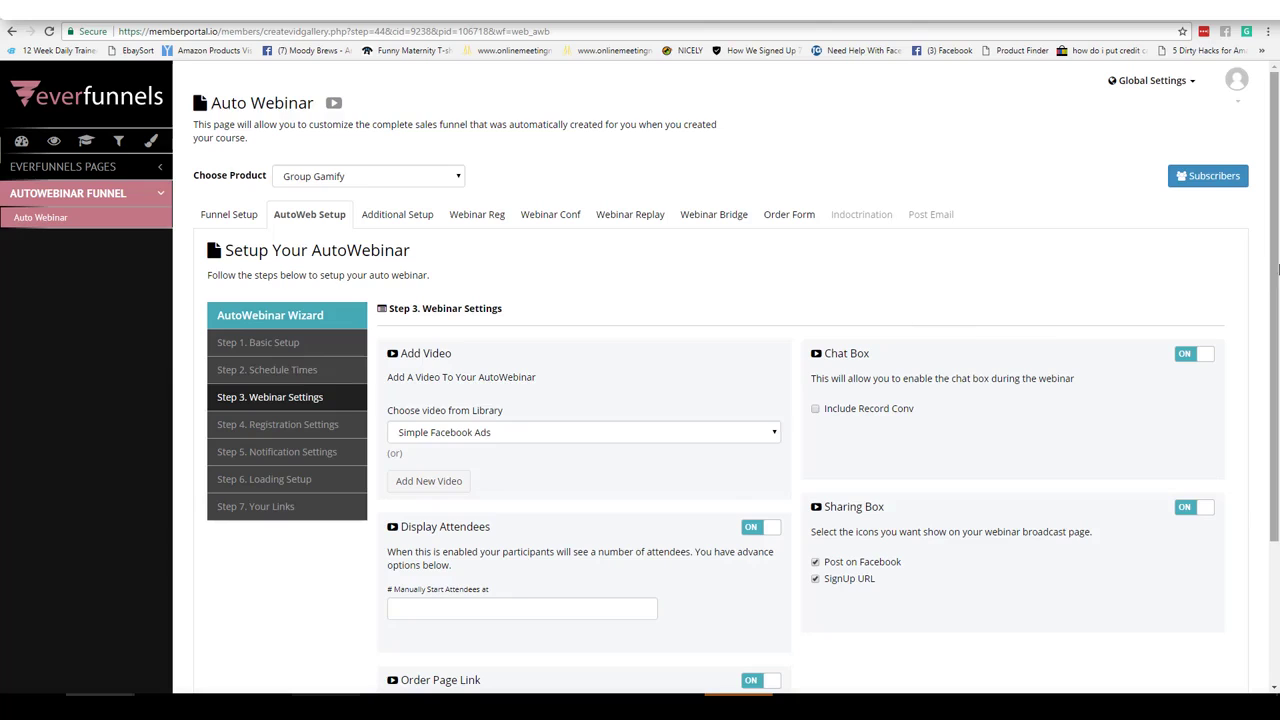
{"action": "left_click_drag", "start_coordinate": [1275, 285], "coordinate": [1275, 362]}
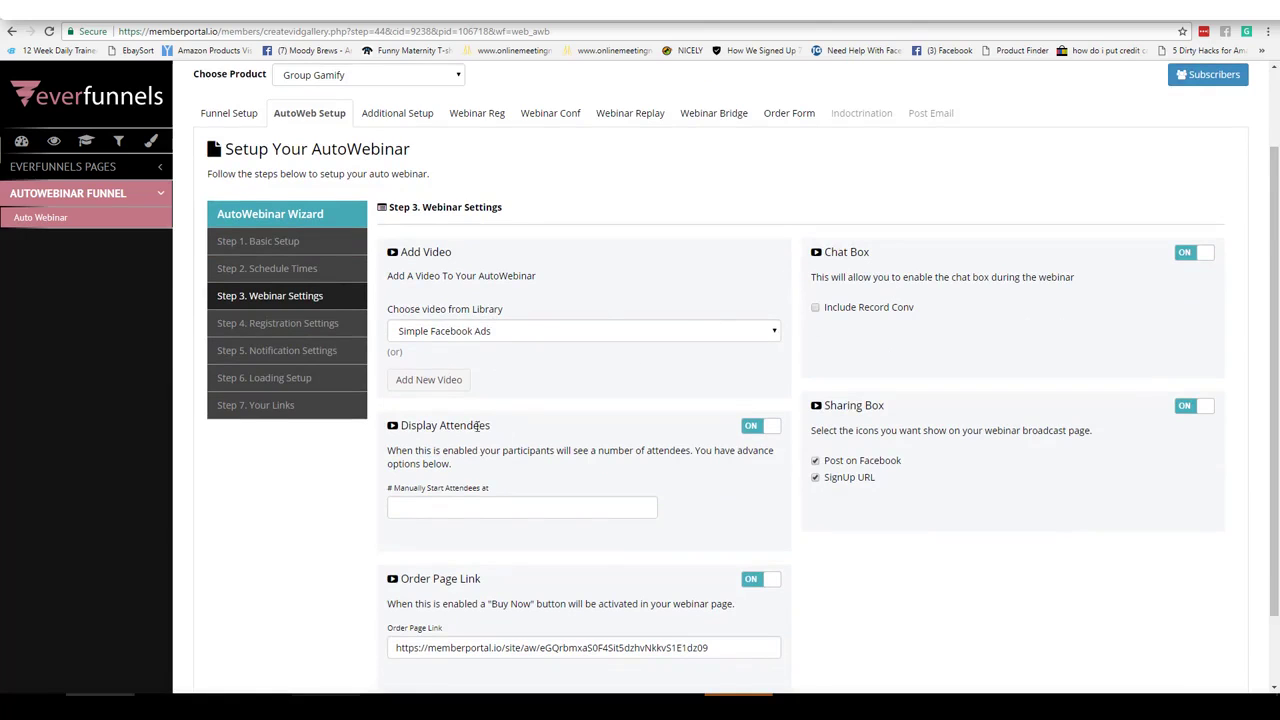
{"action": "scroll", "coordinate": [711, 466], "scroll_direction": "down", "scroll_amount": 1}
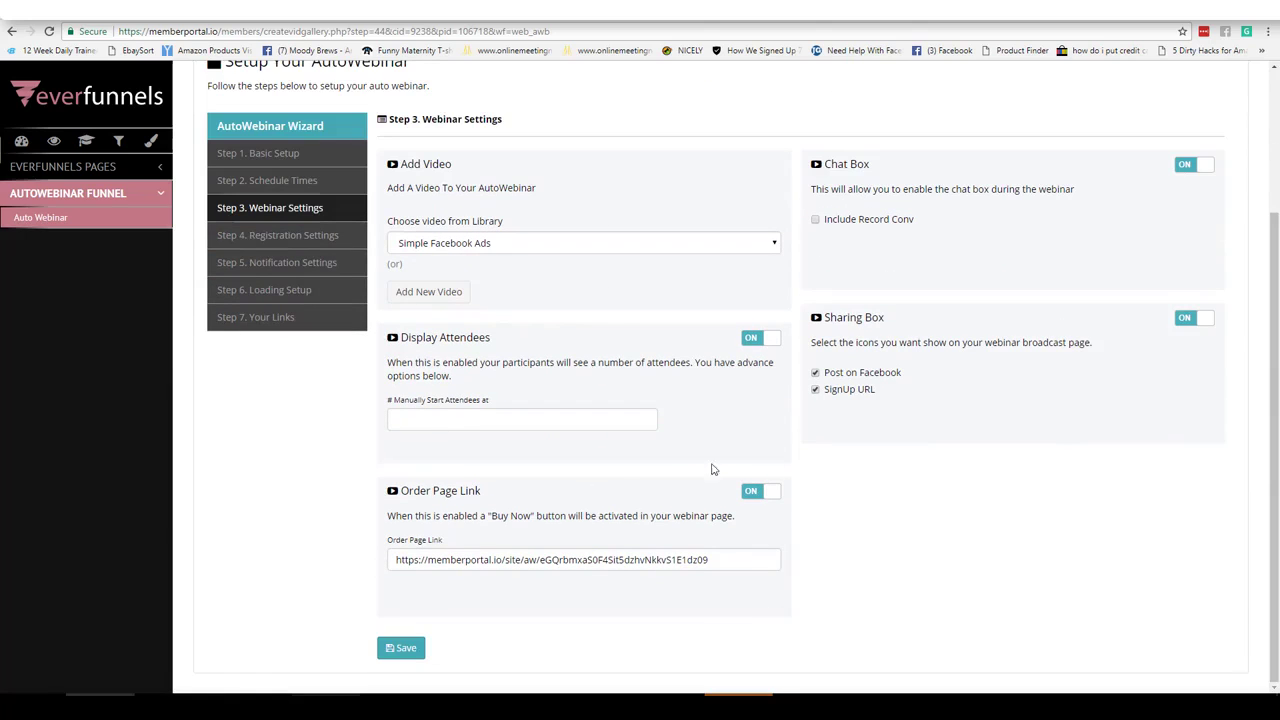
{"action": "left_click", "coordinate": [302, 235]}
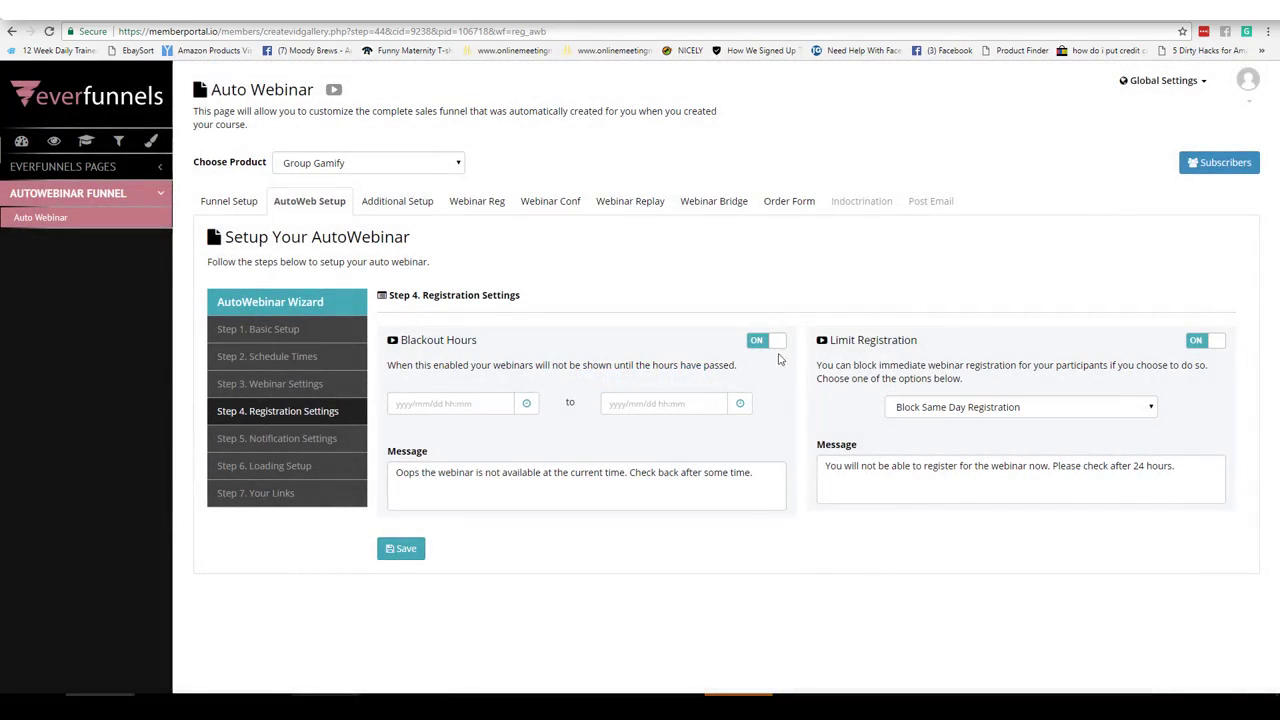
{"action": "left_click", "coordinate": [328, 442]}
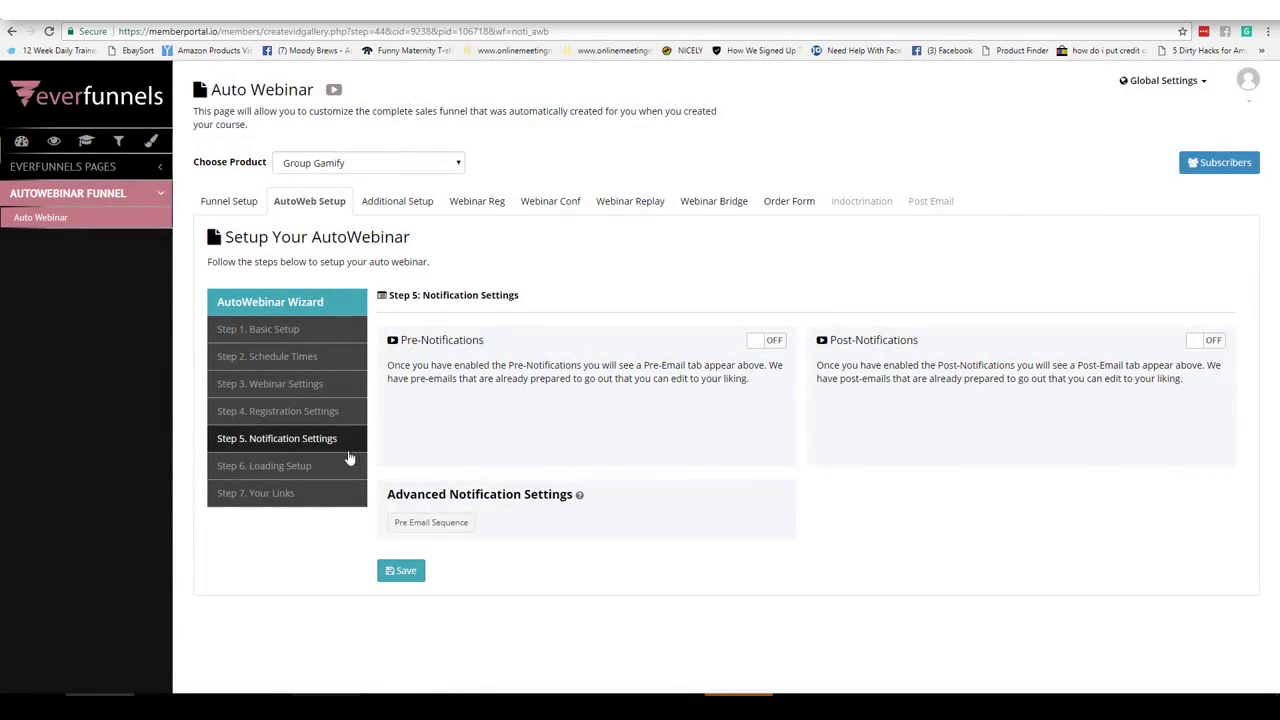
Examine the auto webinar's Loading Setup and its three page loading texts.
{"action": "left_click", "coordinate": [298, 466]}
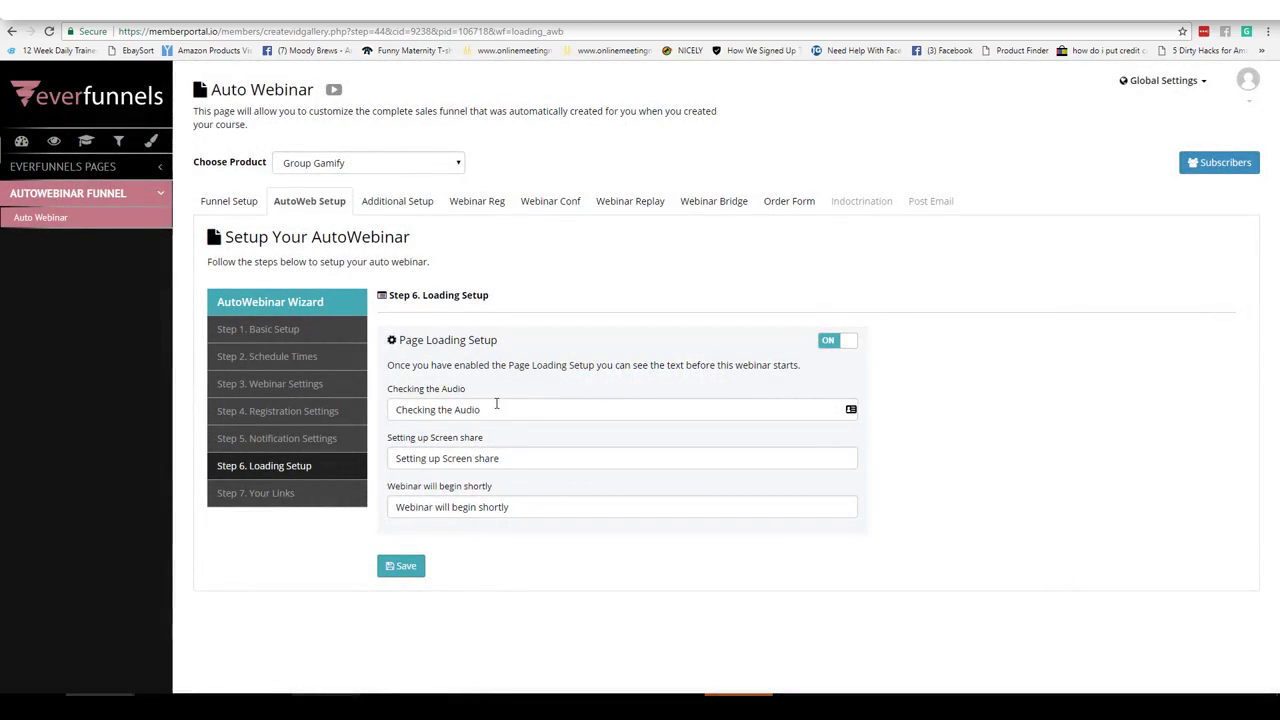
{"action": "left_click_drag", "start_coordinate": [505, 409], "coordinate": [388, 416]}
{"action": "key", "text": "Tab"}
{"action": "key", "text": "Tab"}
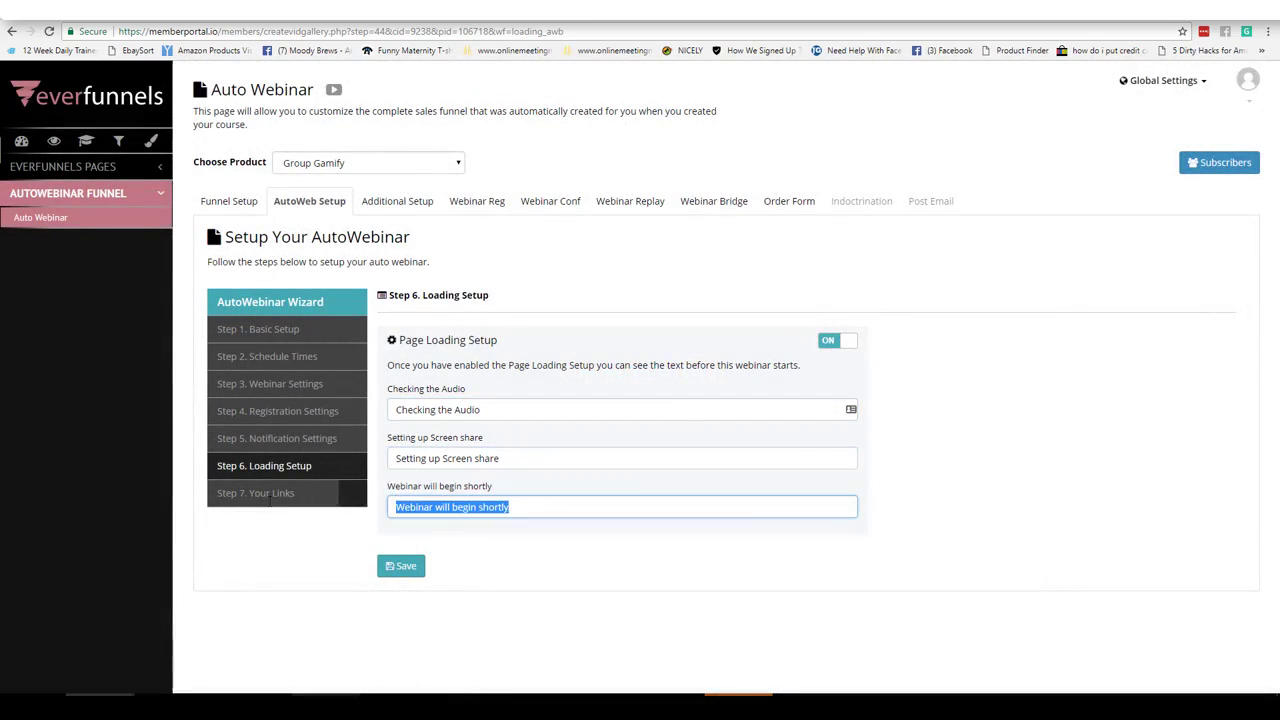
{"action": "left_click", "coordinate": [960, 449]}
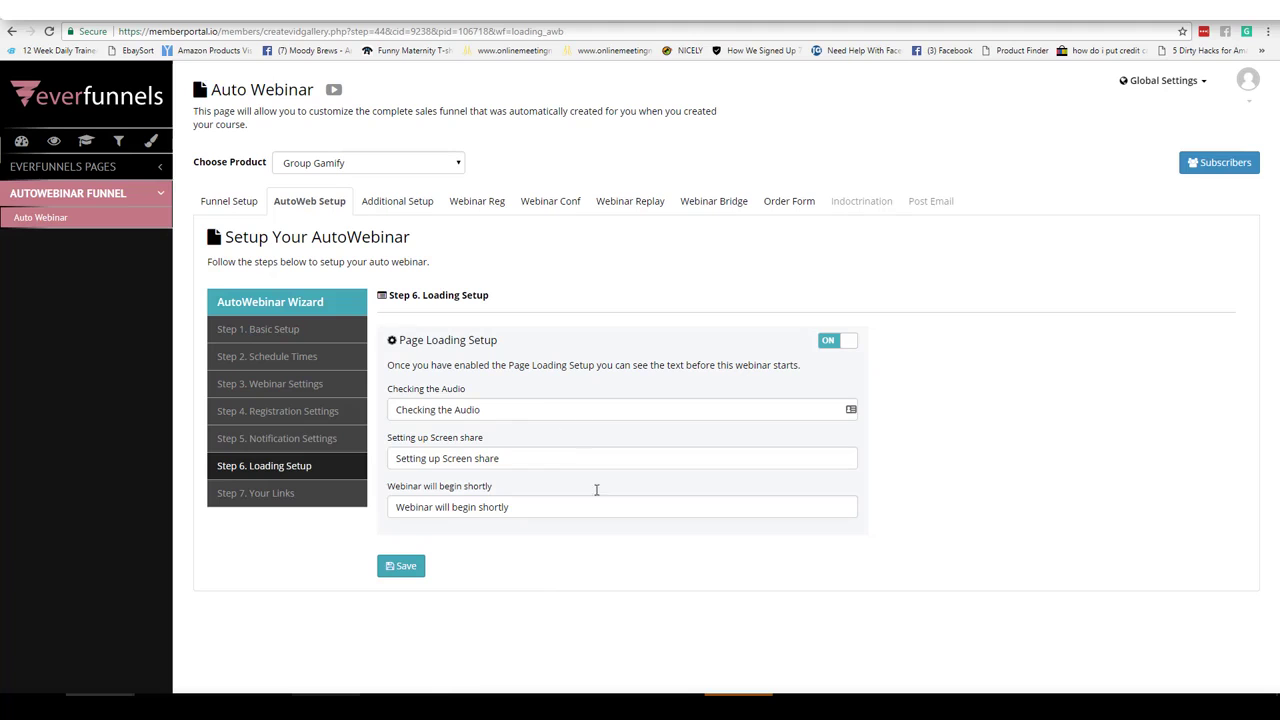
Visit the AutoWebinar Link from Your Links and post "Hi there!" in the webinar's chat.
{"action": "left_click", "coordinate": [283, 492]}
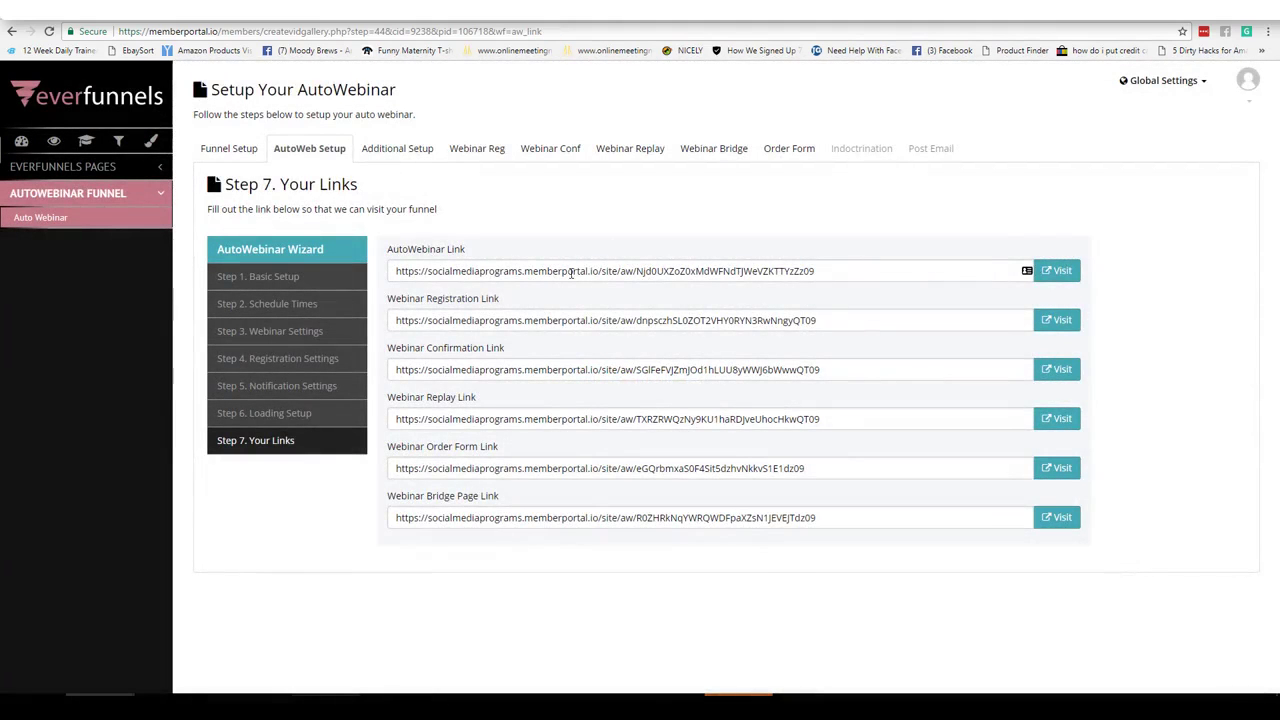
{"action": "left_click", "coordinate": [1058, 278]}
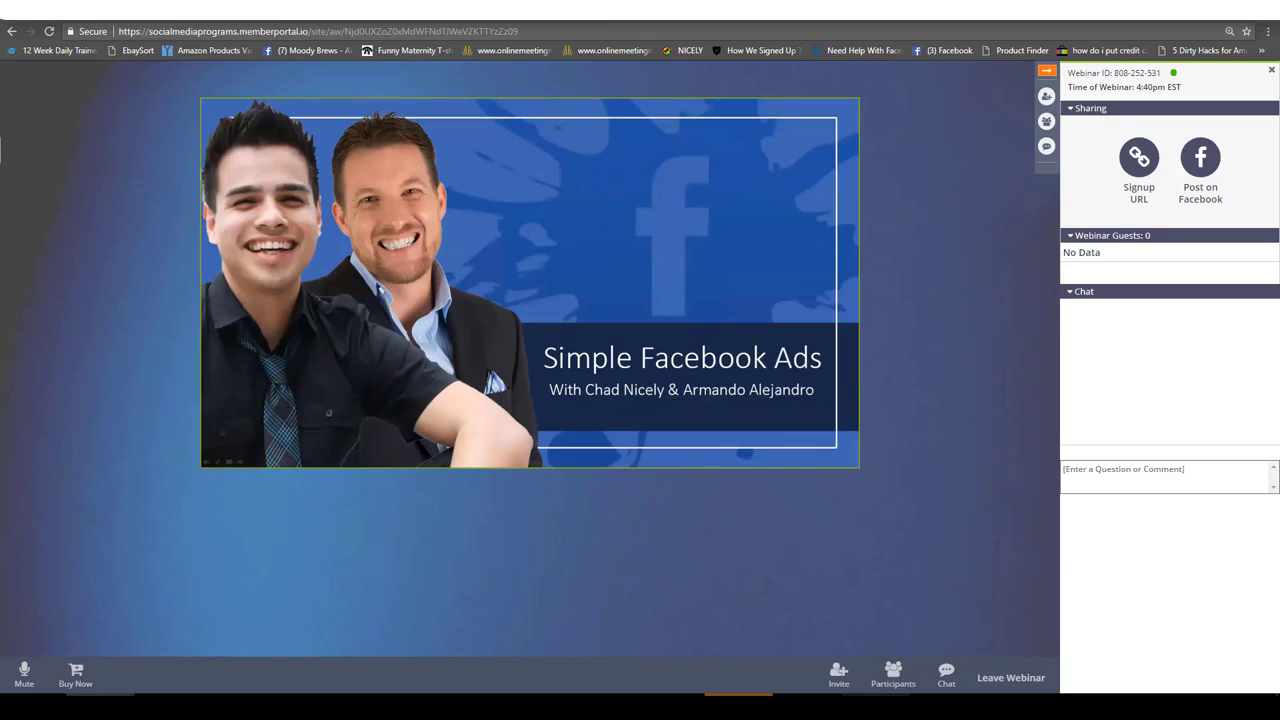
{"action": "left_click", "coordinate": [1047, 71]}
{"action": "left_click", "coordinate": [1267, 71]}
{"action": "left_click", "coordinate": [1096, 472]}
{"action": "type", "text": "Hi there!"}
{"action": "key", "text": "Return"}
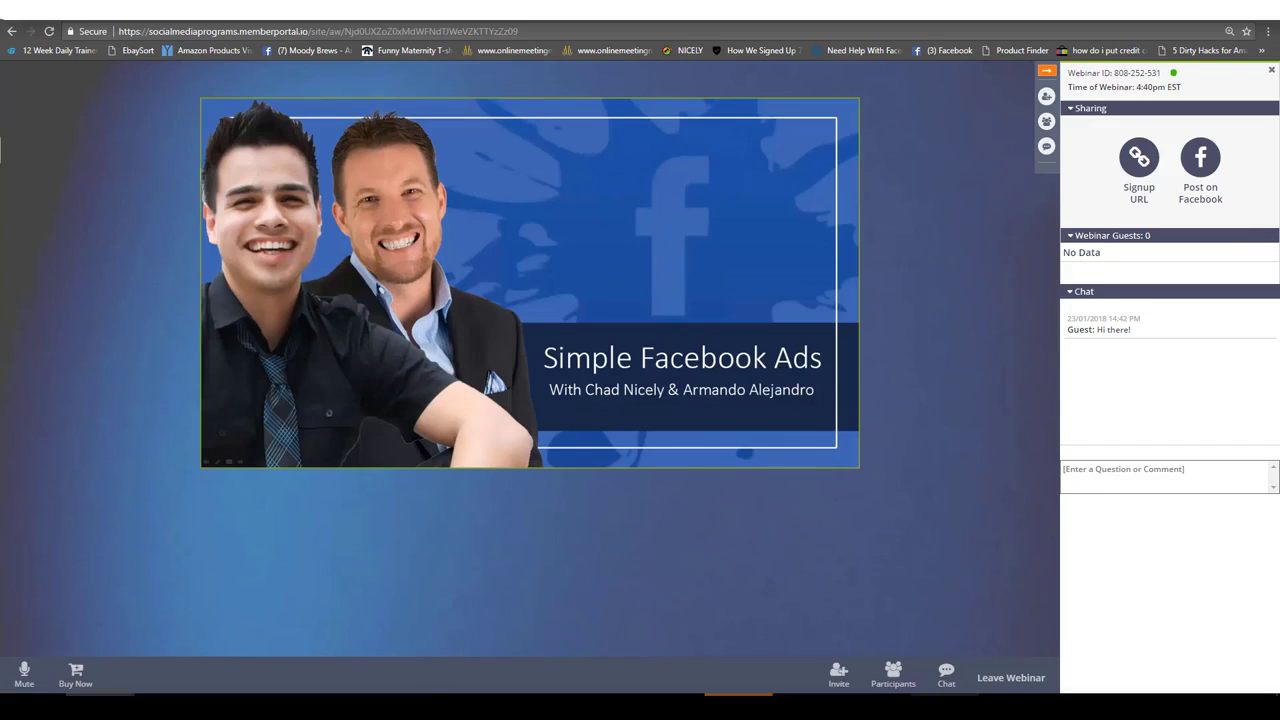
Switch to the Trello Graphics Board, close the open card and look through the webinar template lists from Set 1 to Set 13.
{"action": "key", "text": "alt+Tab"}
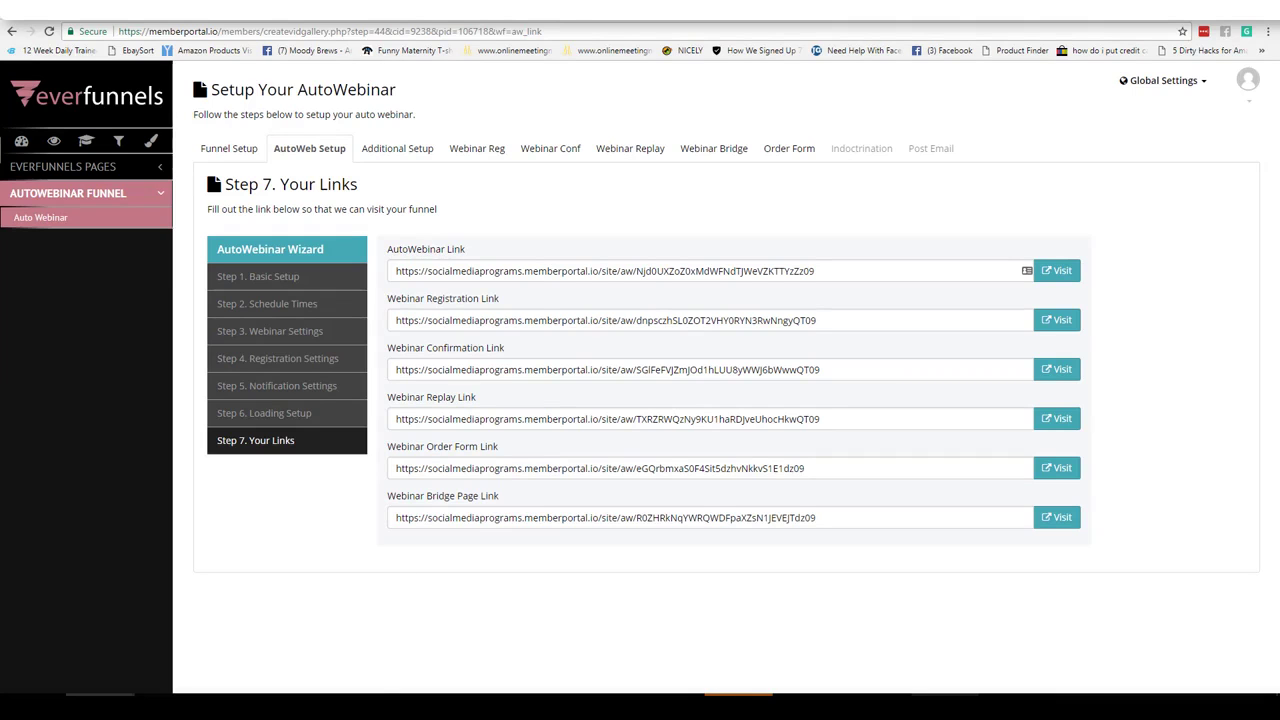
{"action": "left_click", "coordinate": [738, 706]}
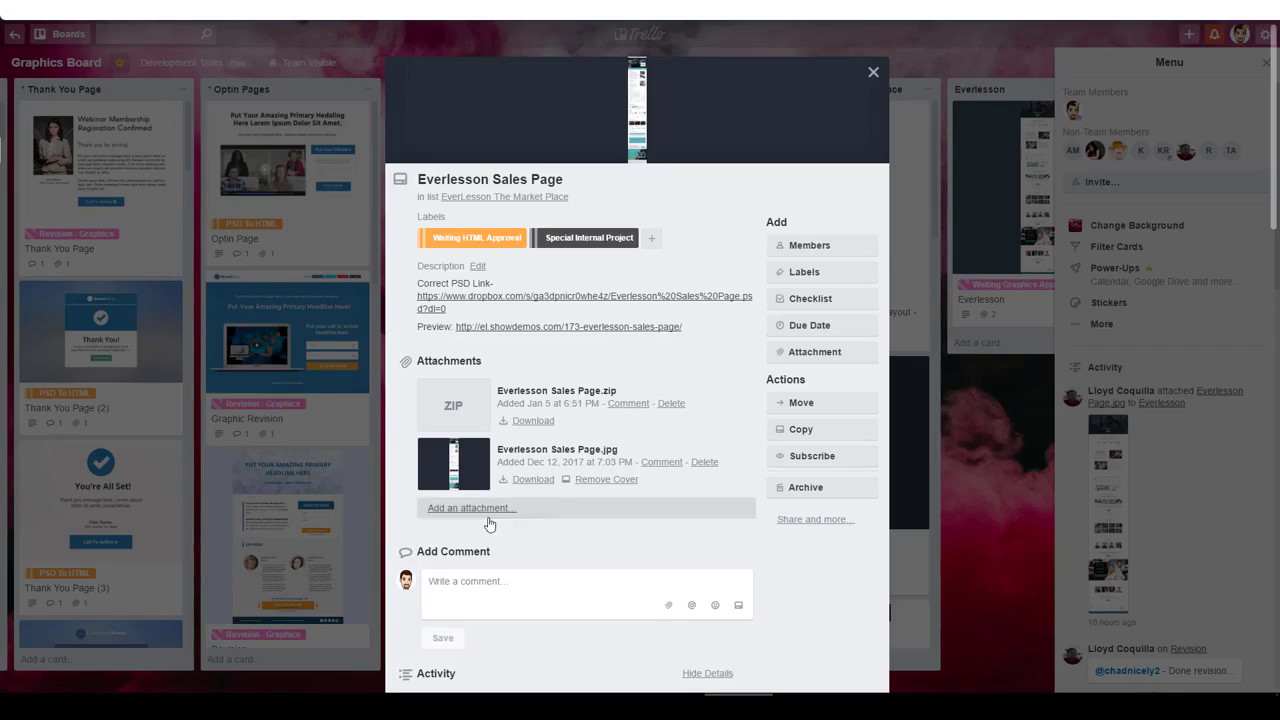
{"action": "left_click", "coordinate": [873, 72]}
{"action": "left_click_drag", "start_coordinate": [513, 681], "coordinate": [53, 685]}
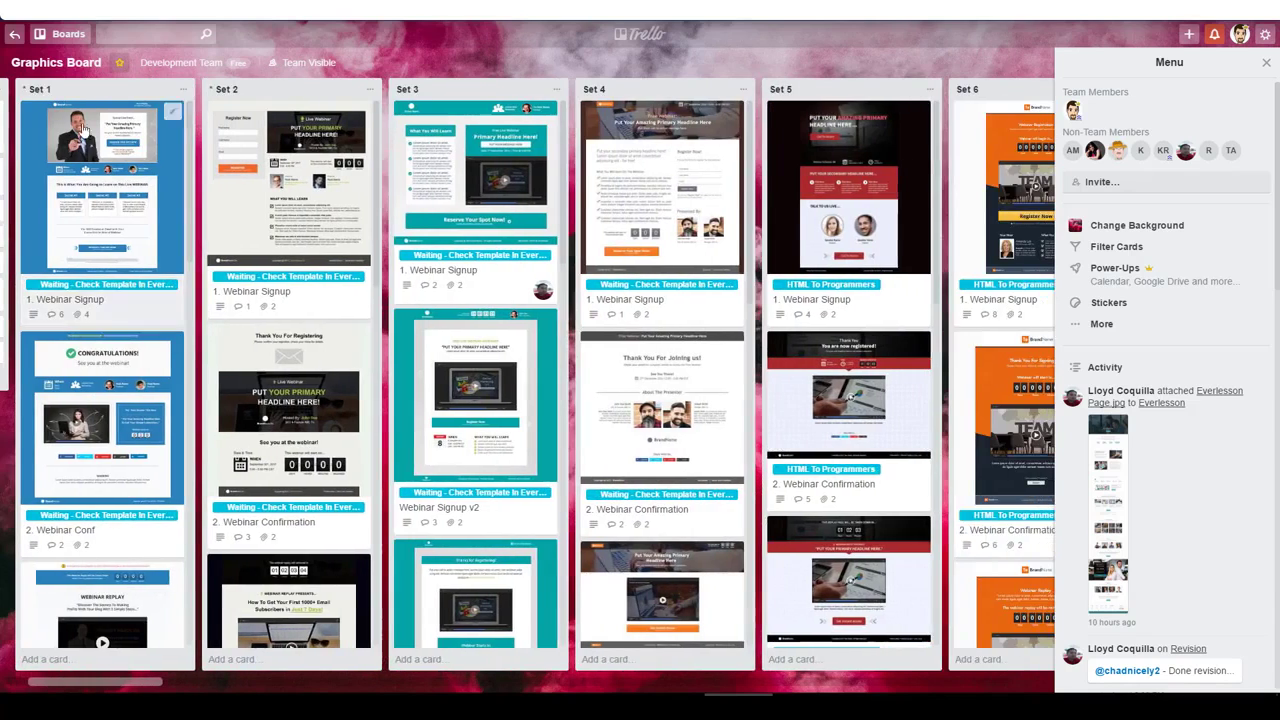
{"action": "left_click_drag", "start_coordinate": [86, 686], "coordinate": [285, 685]}
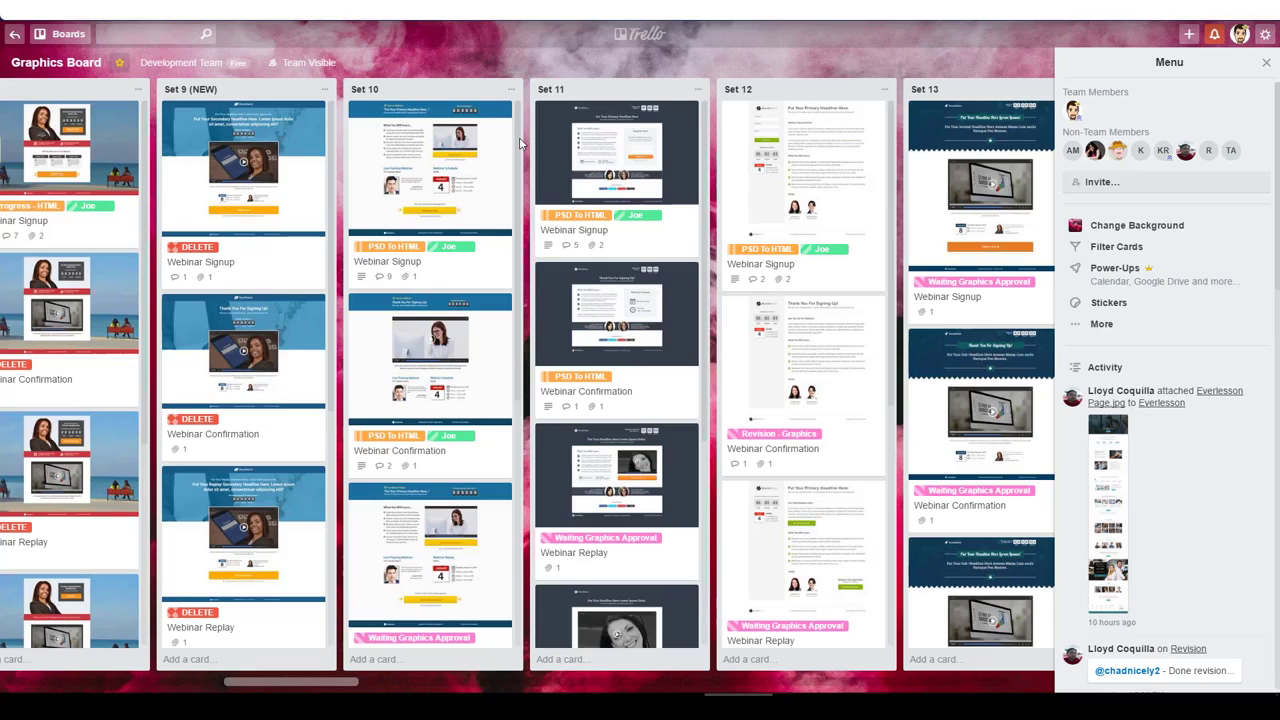
{"action": "scroll", "coordinate": [491, 277], "scroll_direction": "down", "scroll_amount": 5}
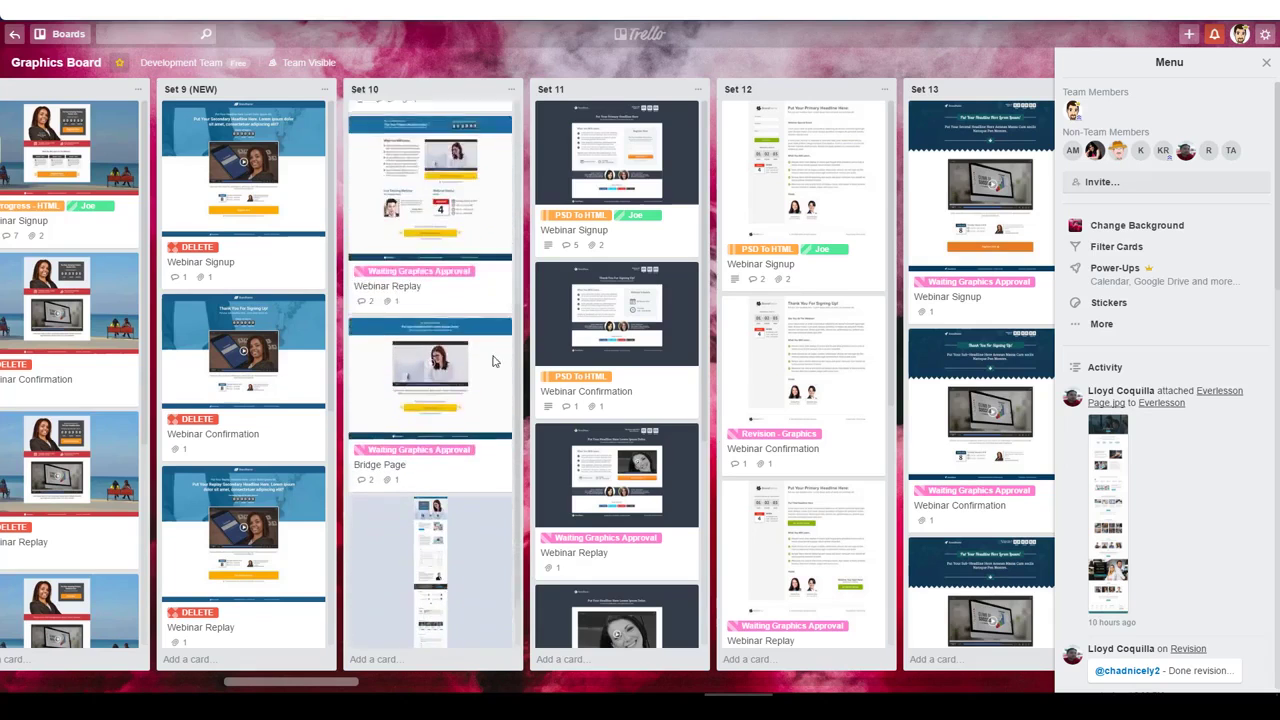
{"action": "scroll", "coordinate": [500, 300], "scroll_direction": "up", "scroll_amount": 5}
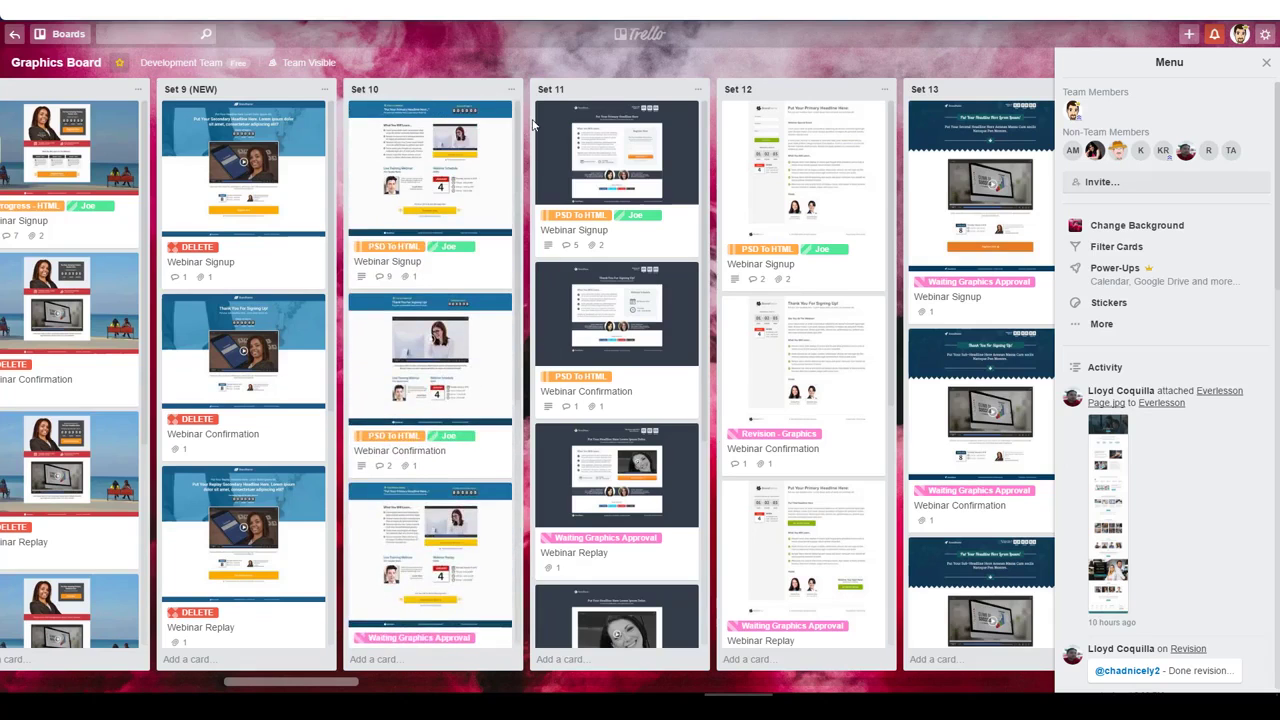
View the full Sales Page (6).jpg design from its card in the Sales Pages list, and close the card.
{"action": "left_click_drag", "start_coordinate": [331, 684], "coordinate": [507, 689]}
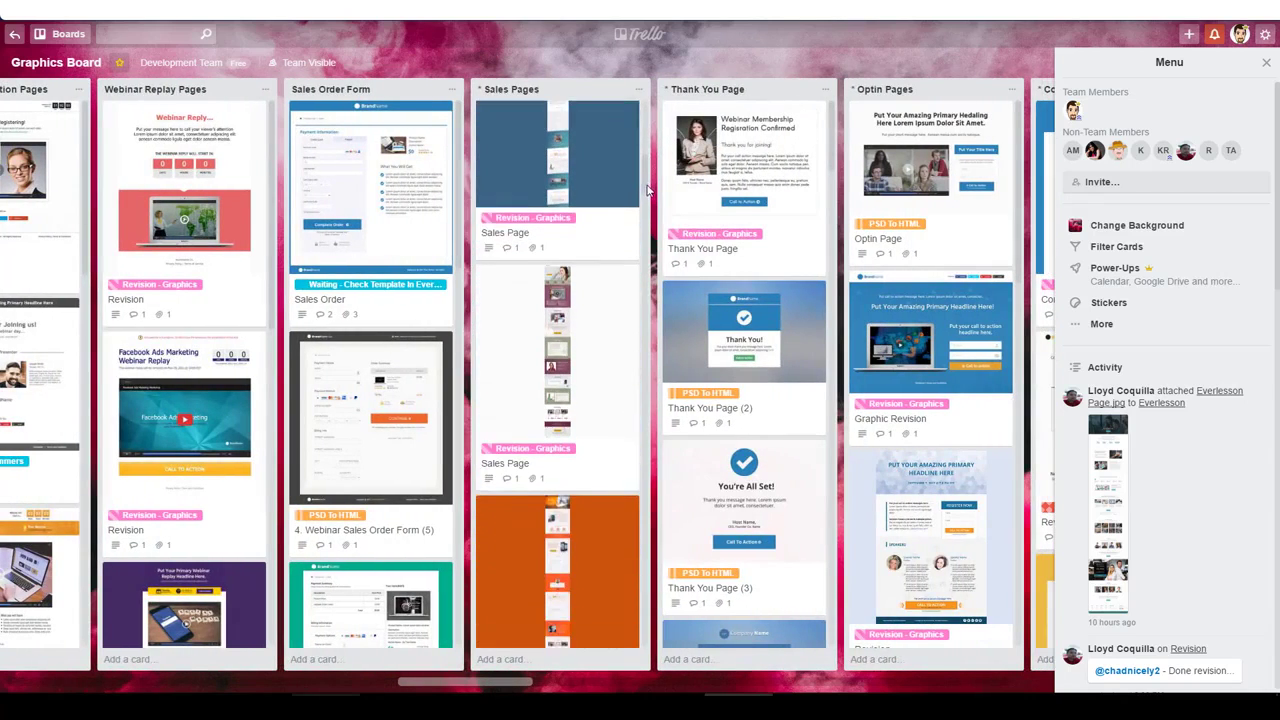
{"action": "left_click", "coordinate": [565, 300]}
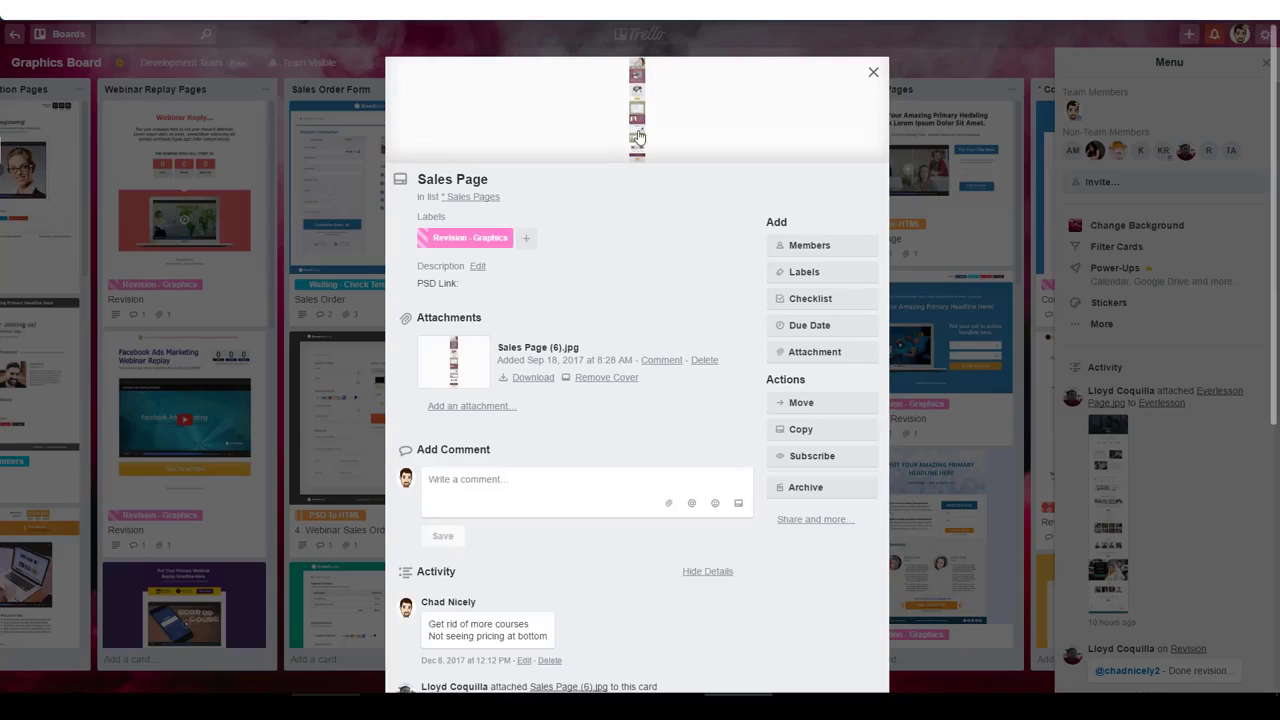
{"action": "left_click", "coordinate": [638, 136]}
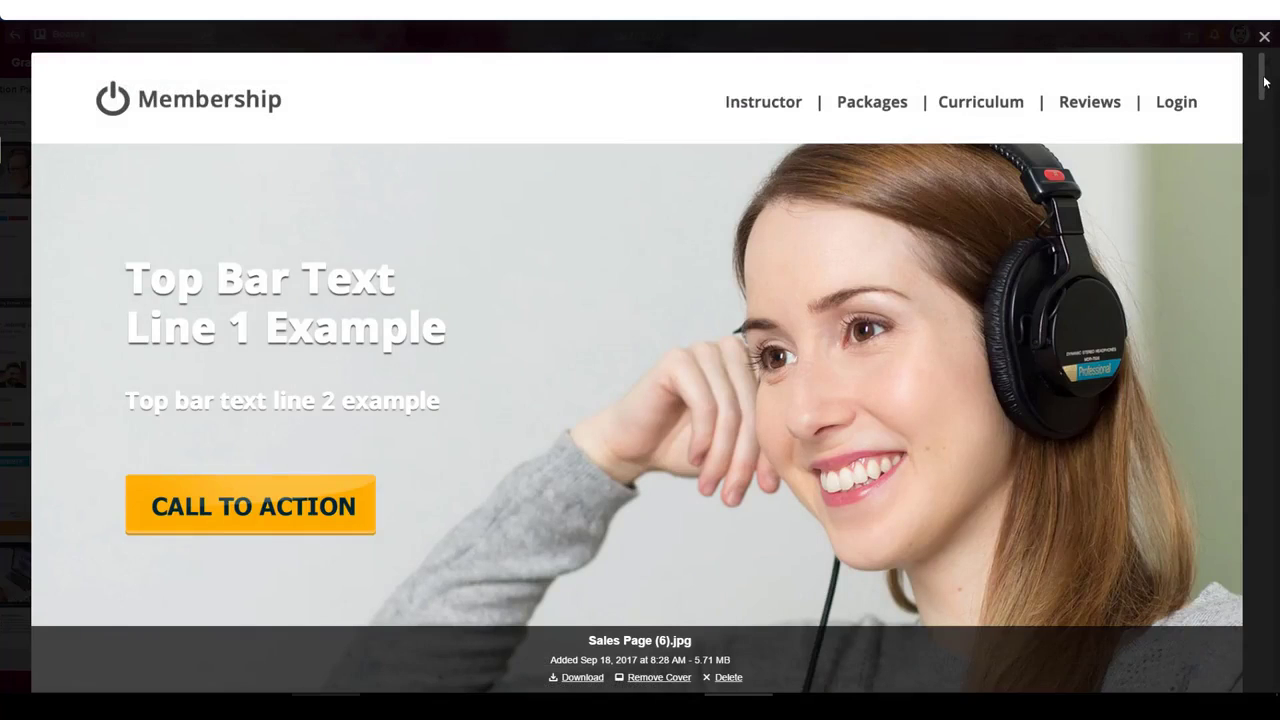
{"action": "left_click_drag", "start_coordinate": [1262, 80], "coordinate": [1253, 53]}
{"action": "left_click", "coordinate": [1263, 38]}
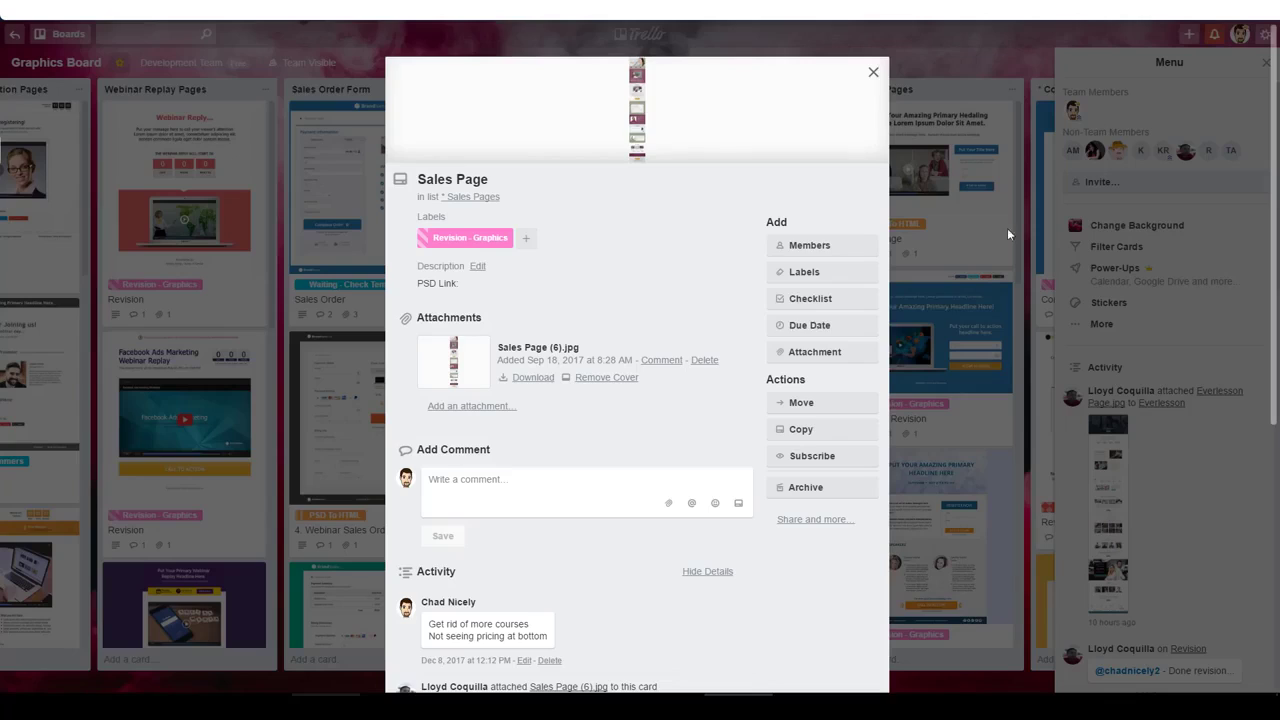
{"action": "left_click", "coordinate": [873, 72]}
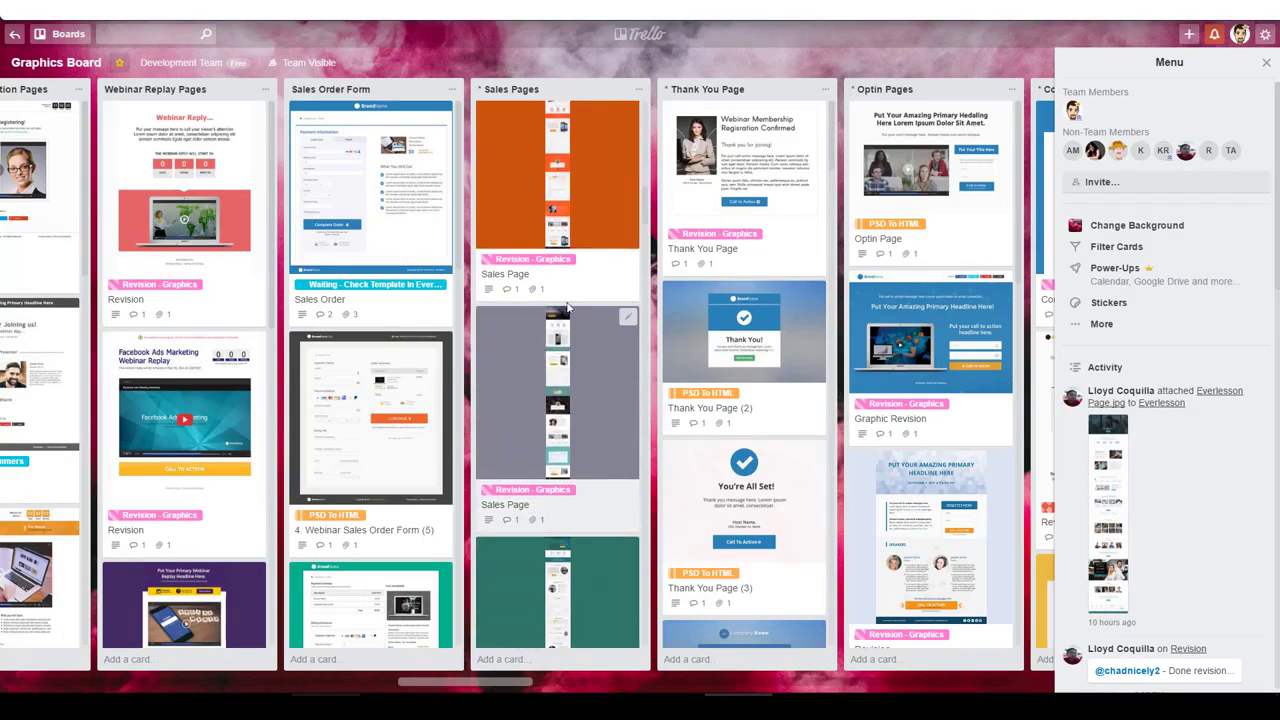
Look through the Sales Page (8).jpg design attached to another card in the Sales Pages list, and close that card.
{"action": "left_click", "coordinate": [567, 310]}
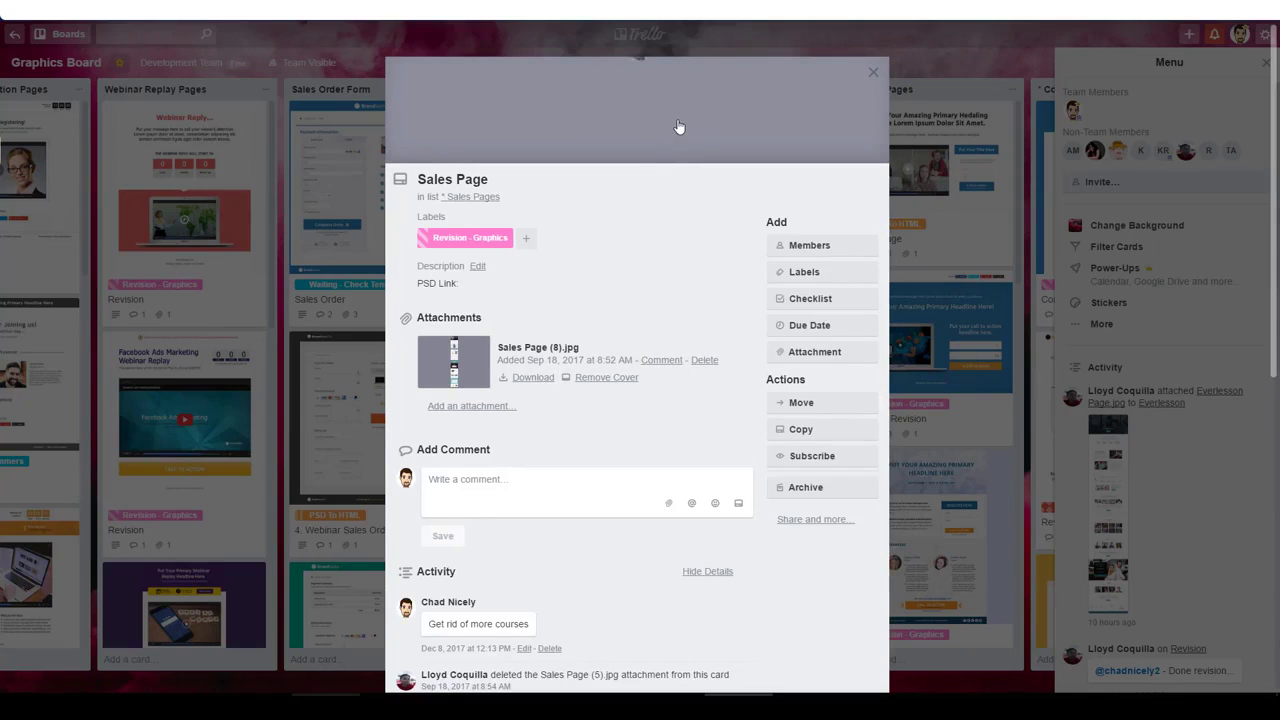
{"action": "left_click", "coordinate": [643, 124]}
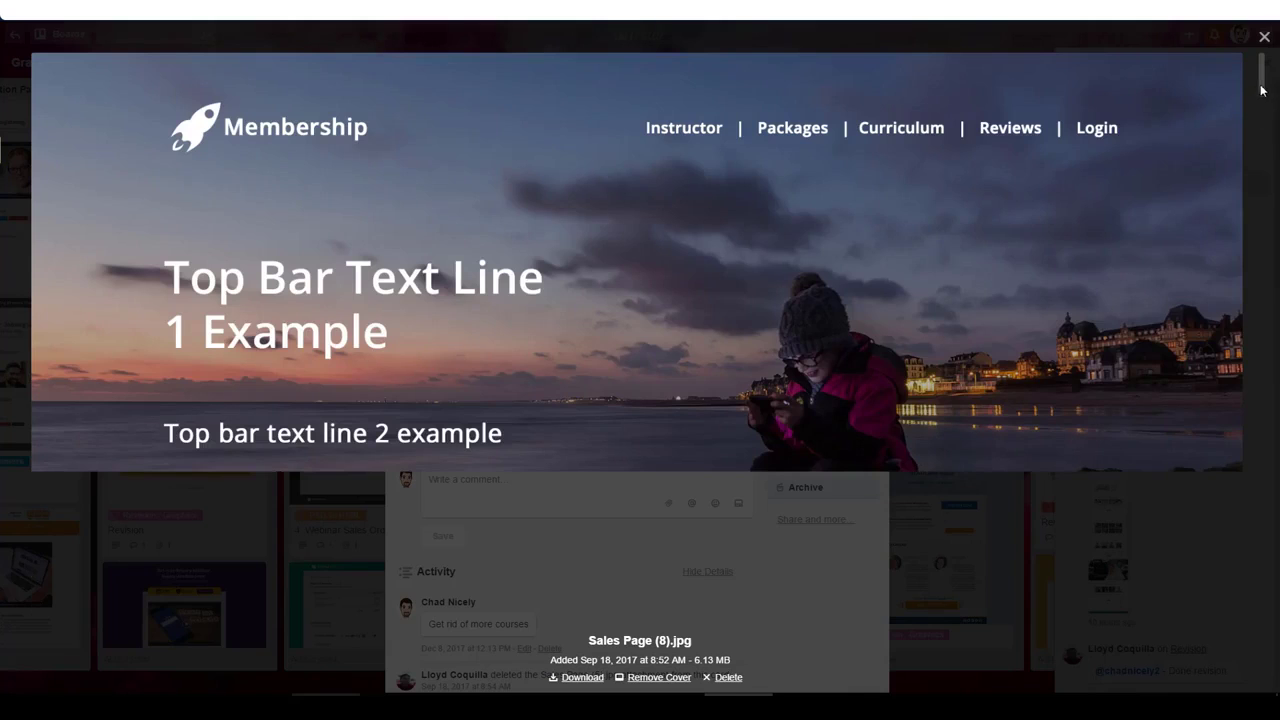
{"action": "left_click_drag", "start_coordinate": [1261, 89], "coordinate": [1264, 45]}
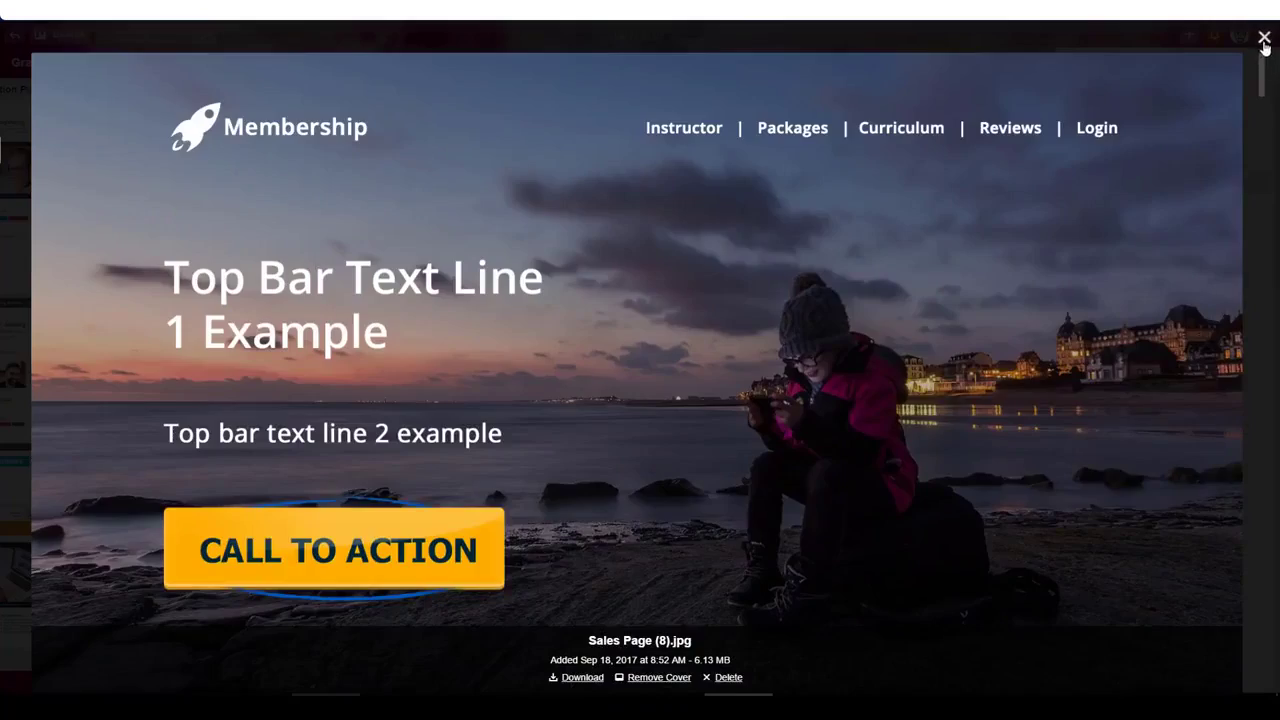
{"action": "left_click", "coordinate": [1264, 39]}
{"action": "left_click", "coordinate": [876, 74]}
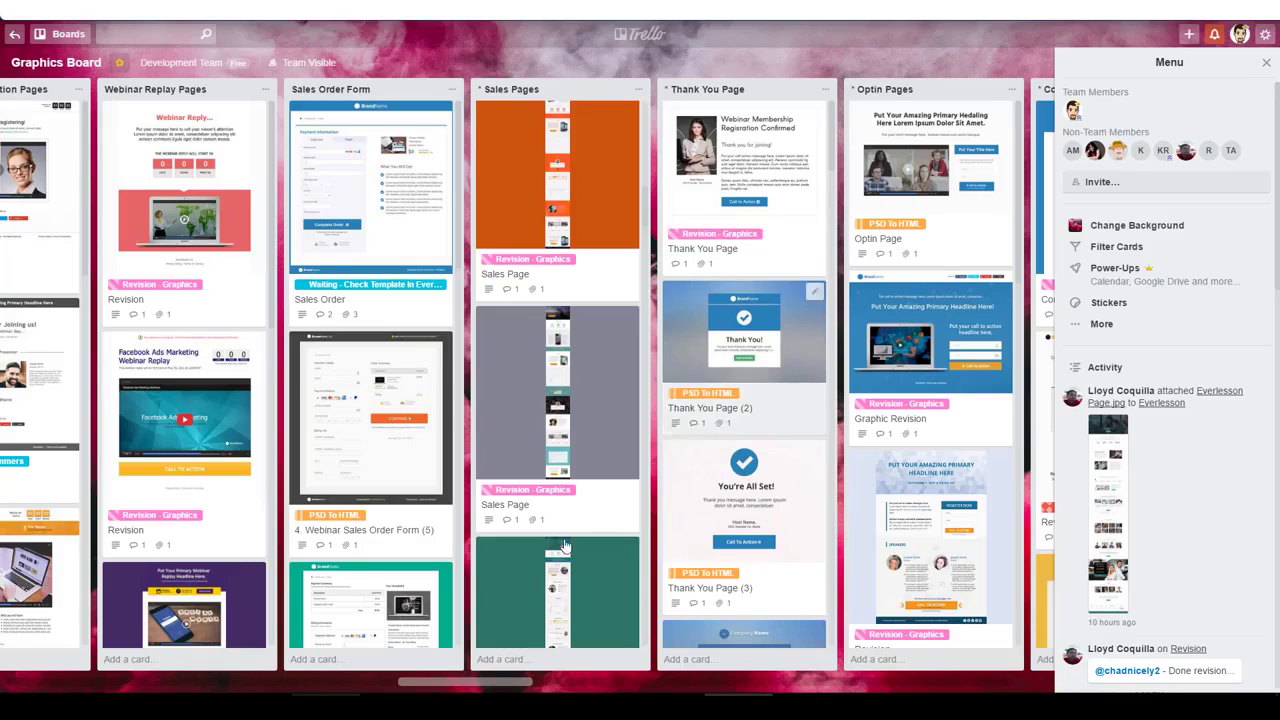
Examine the Everlesson Market Place V2.jpg design on the EverLesson Market Place Layout - Top card, and close the card.
{"action": "left_click_drag", "start_coordinate": [480, 685], "coordinate": [573, 683]}
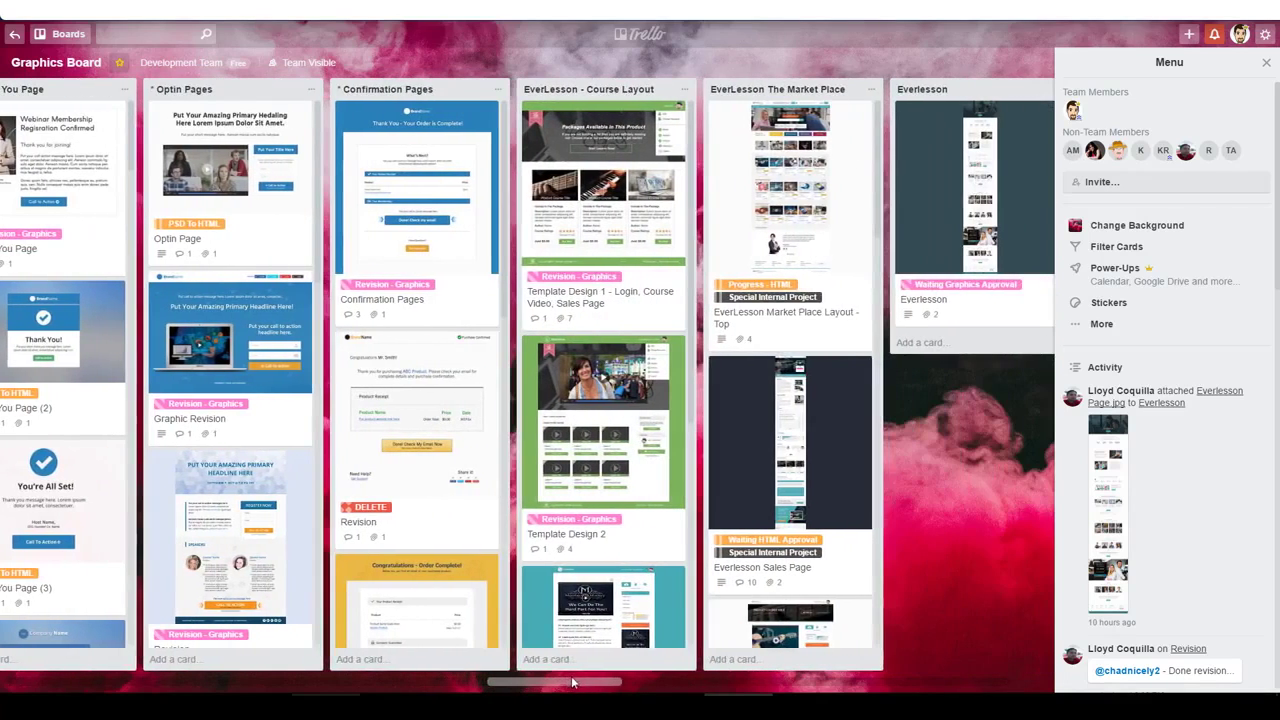
{"action": "left_click", "coordinate": [793, 229]}
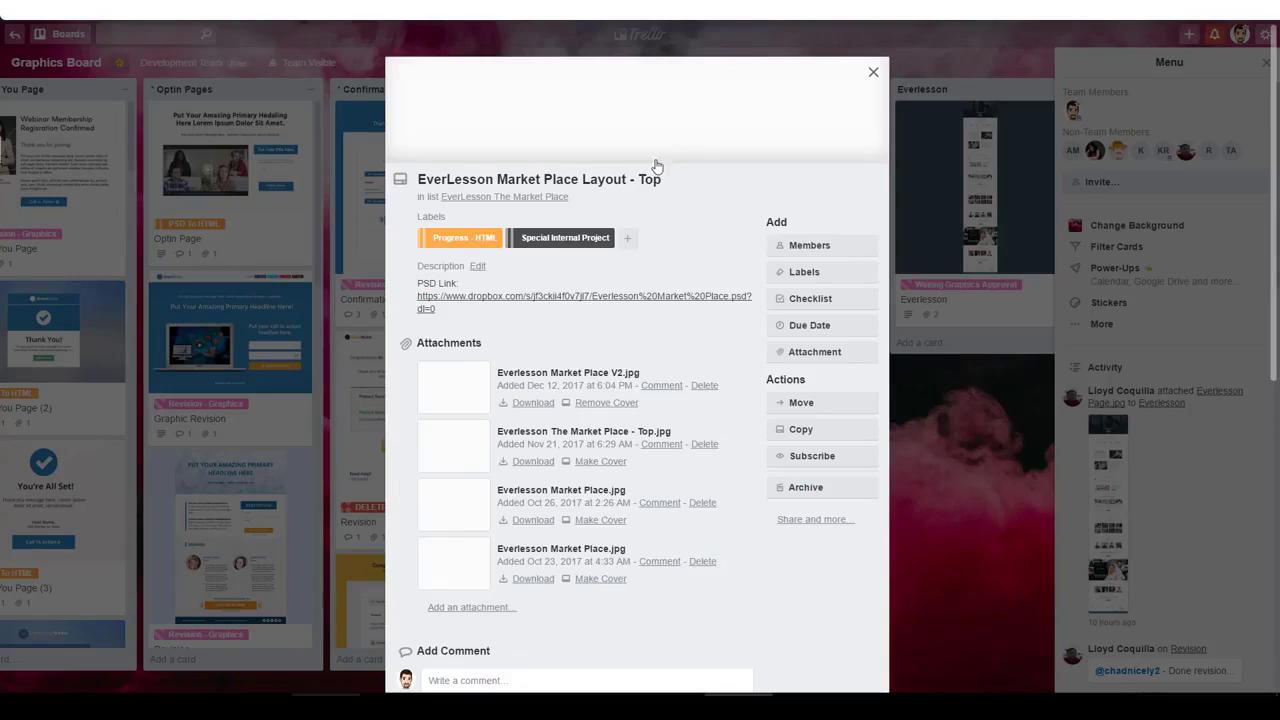
{"action": "left_click", "coordinate": [647, 108]}
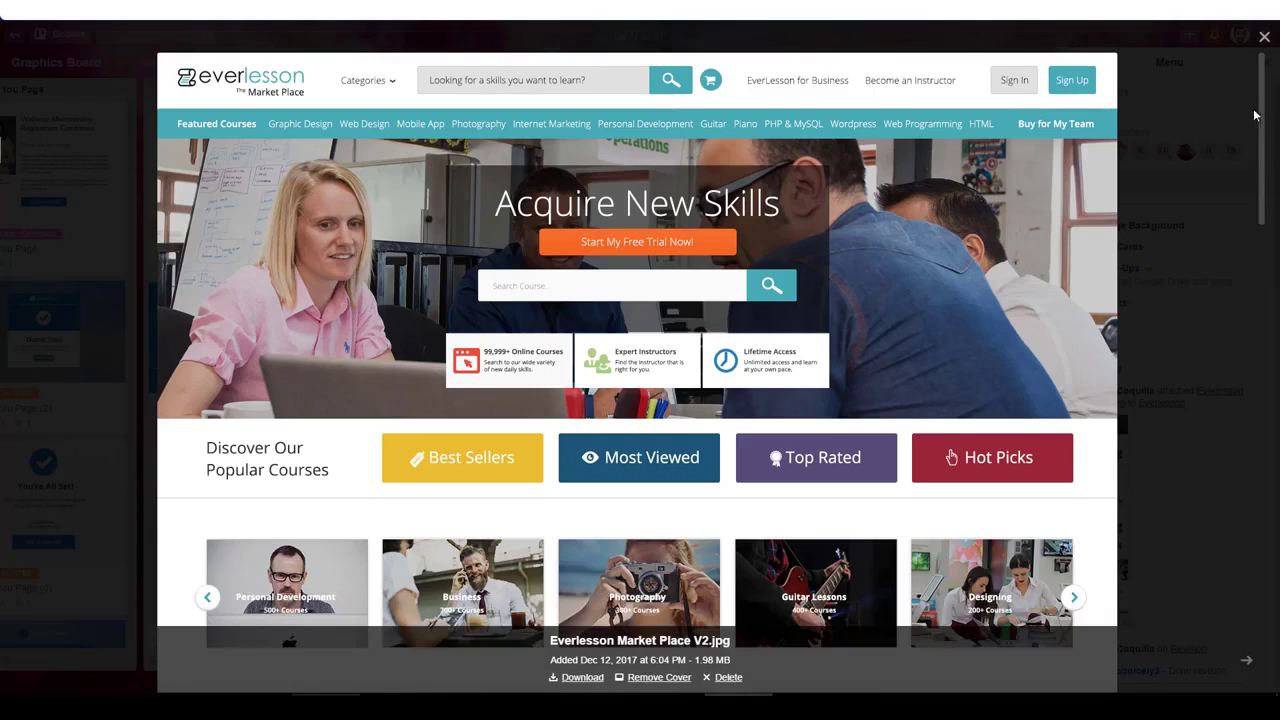
{"action": "left_click_drag", "start_coordinate": [1262, 103], "coordinate": [1268, 46]}
{"action": "left_click", "coordinate": [1264, 39]}
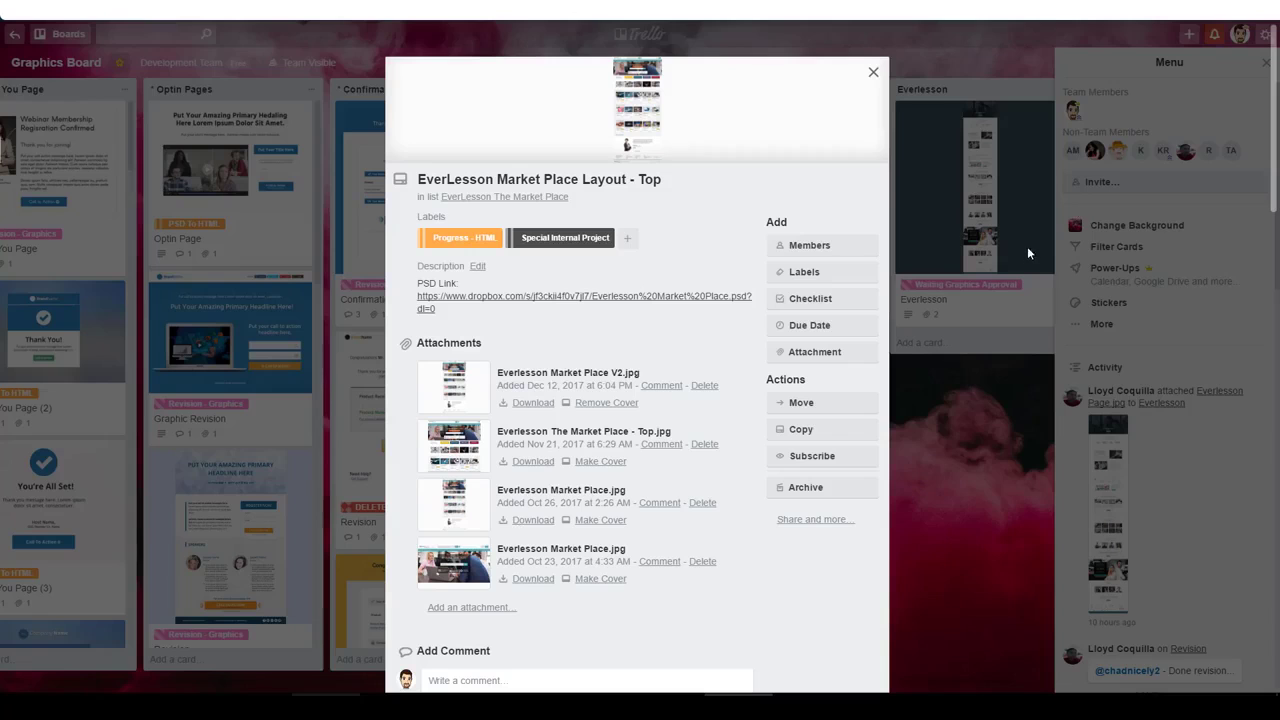
{"action": "left_click", "coordinate": [874, 74]}
Examine the whole Everlesson Sales Page.jpg design on the Everlesson Sales Page card, and close the card.
{"action": "left_click", "coordinate": [806, 410]}
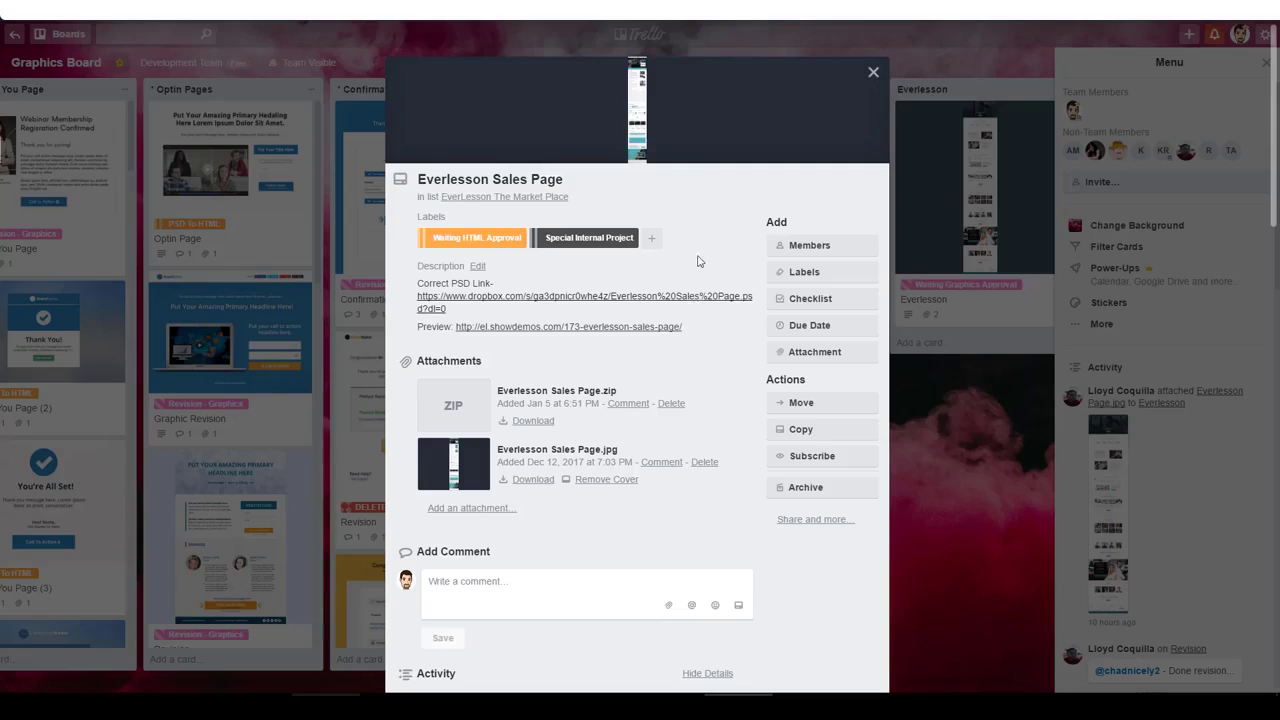
{"action": "left_click", "coordinate": [634, 112]}
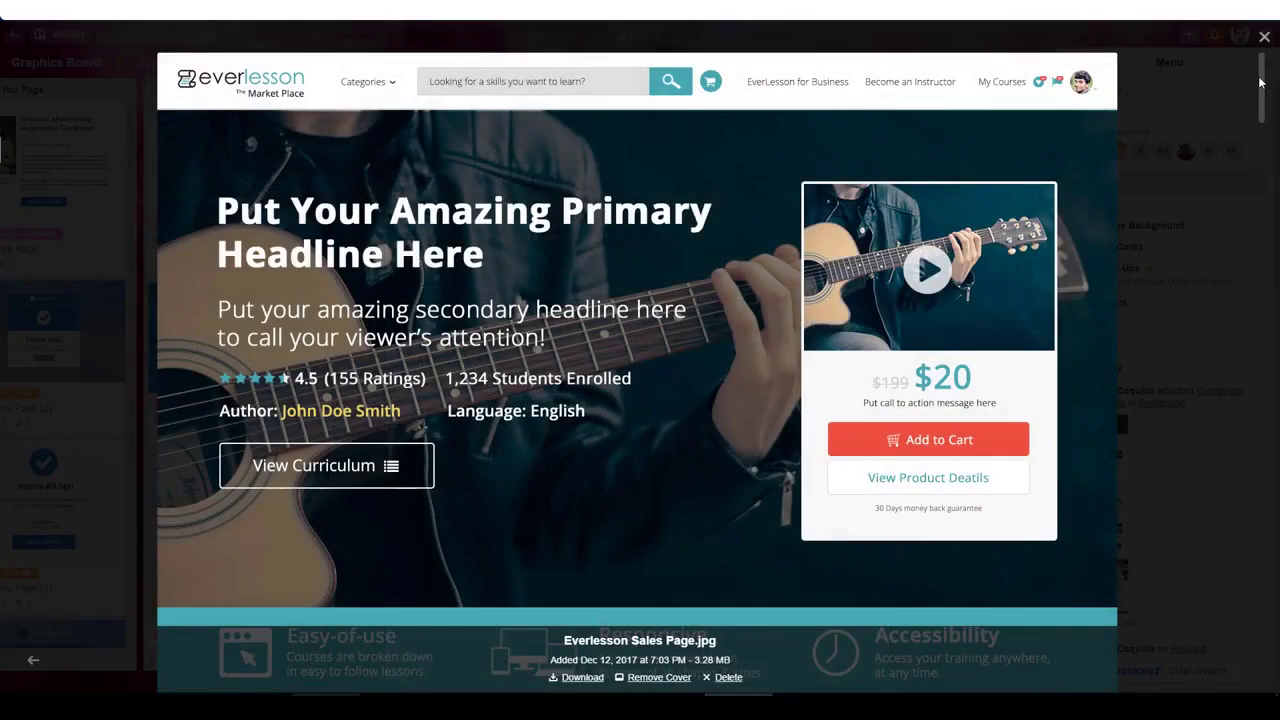
{"action": "scroll", "coordinate": [1260, 82], "scroll_direction": "down", "scroll_amount": 2}
{"action": "scroll", "coordinate": [1258, 88], "scroll_direction": "up", "scroll_amount": 1}
{"action": "left_click_drag", "start_coordinate": [1258, 88], "coordinate": [1263, 246]}
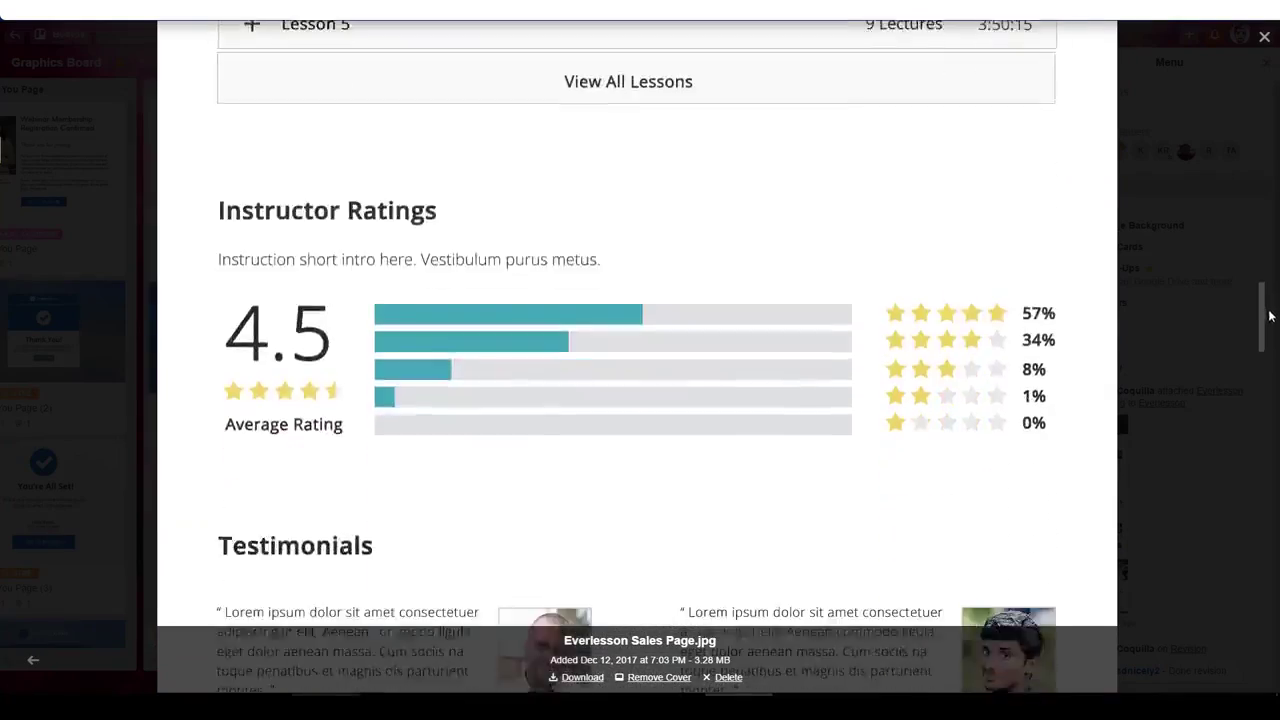
{"action": "left_click_drag", "start_coordinate": [1268, 350], "coordinate": [1267, 312]}
{"action": "left_click_drag", "start_coordinate": [1243, 153], "coordinate": [1268, 53]}
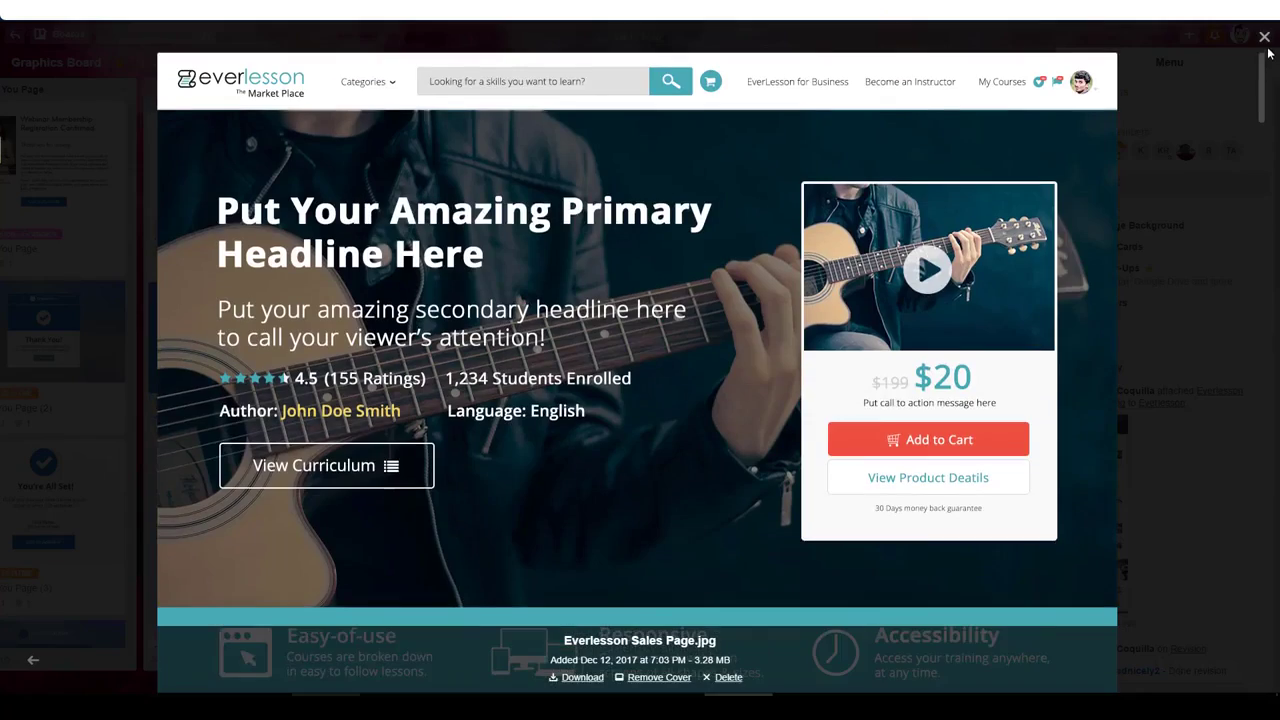
{"action": "left_click", "coordinate": [1264, 38]}
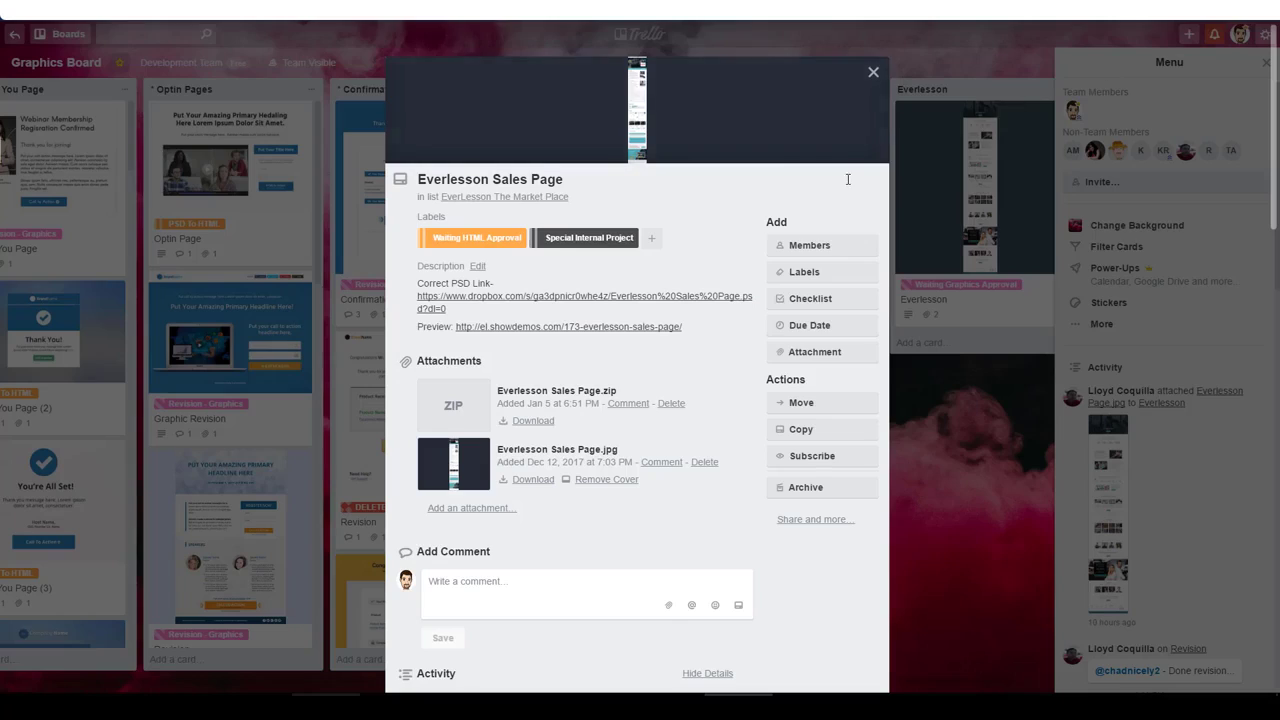
{"action": "left_click", "coordinate": [871, 75]}
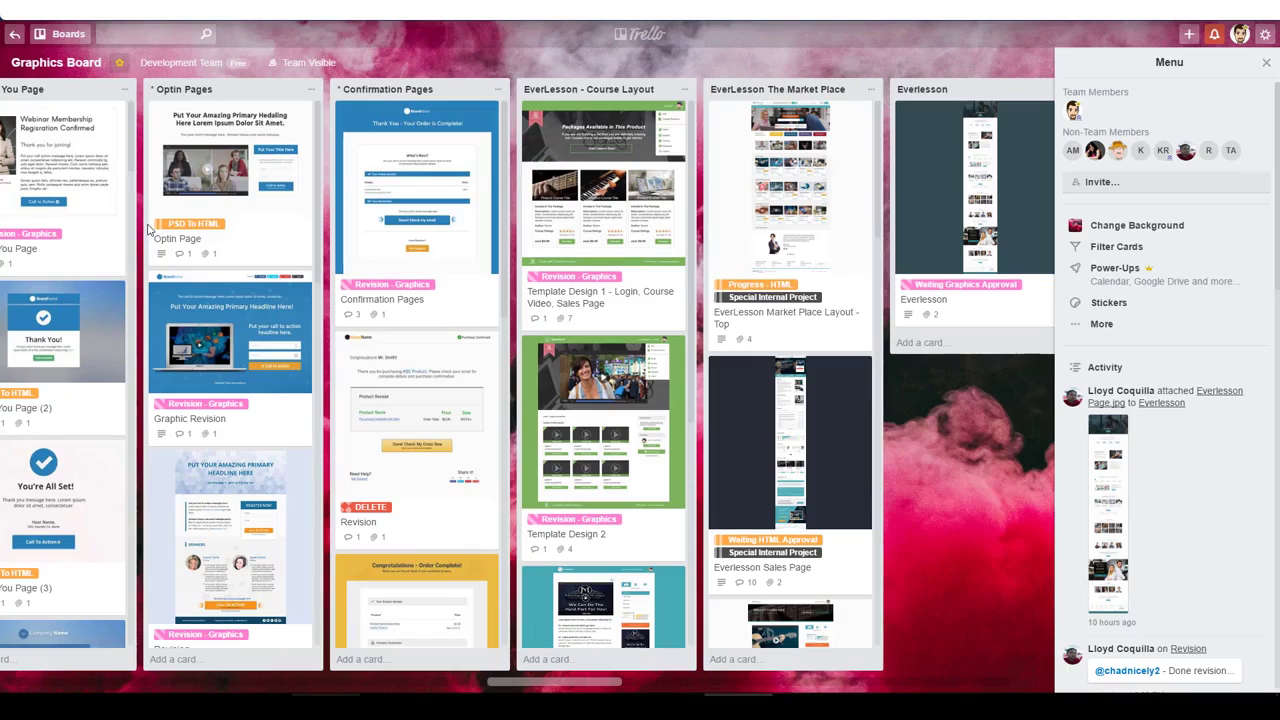